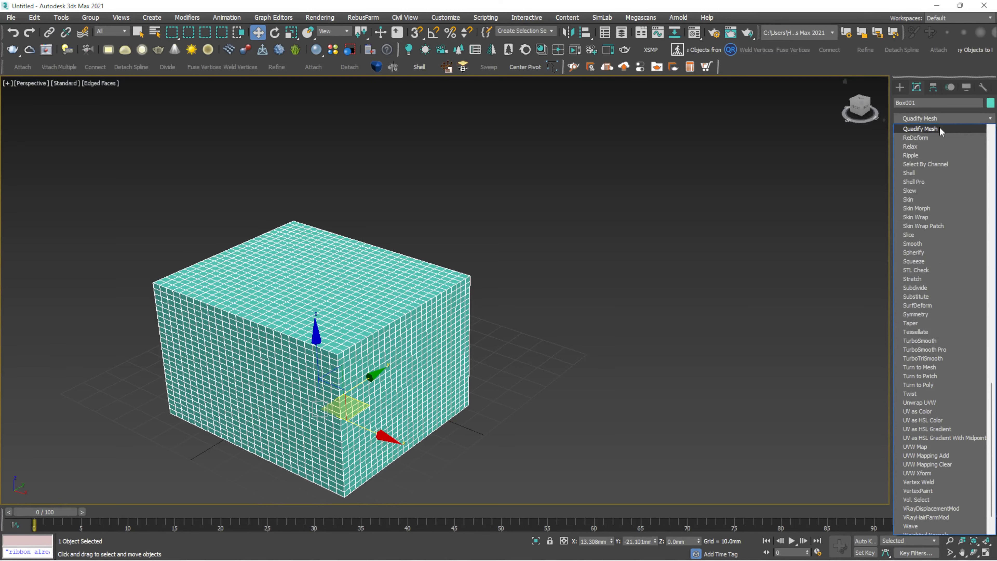
- Add Quadify Mesh to Box001 at the default 4.0% Quad Size and zoom in to inspect the quad grid
{"action": "left_click", "coordinate": [941, 130]}
{"action": "middle_click_drag", "start_coordinate": [357, 336], "coordinate": [362, 327]}
{"action": "scroll", "coordinate": [362, 327], "scroll_direction": "up", "scroll_amount": 3}
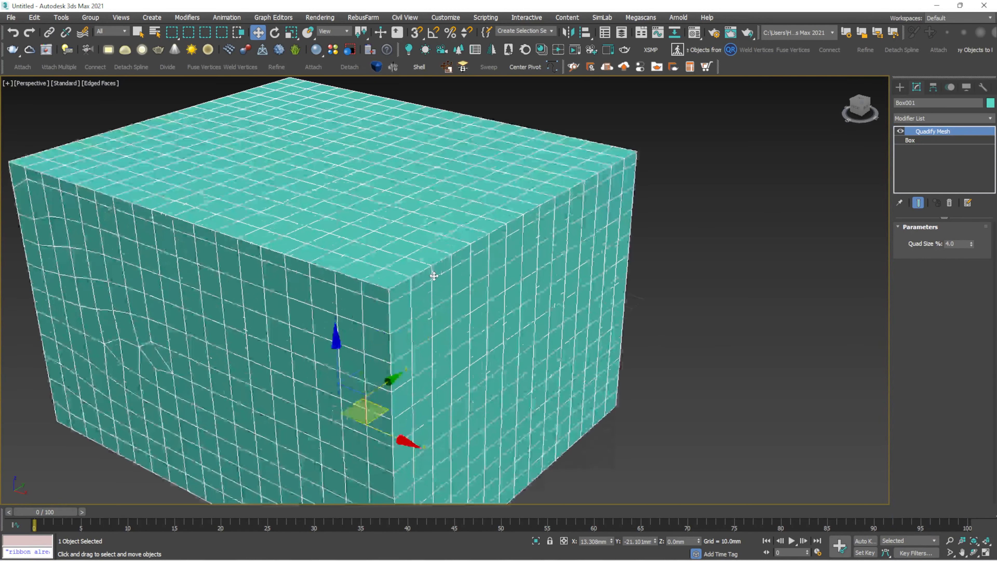
{"action": "left_click", "coordinate": [742, 169]}
{"action": "scroll", "coordinate": [398, 298], "scroll_direction": "up", "scroll_amount": 5}
{"action": "left_click", "coordinate": [398, 298]}
{"action": "scroll", "coordinate": [397, 297], "scroll_direction": "down", "scroll_amount": 4}
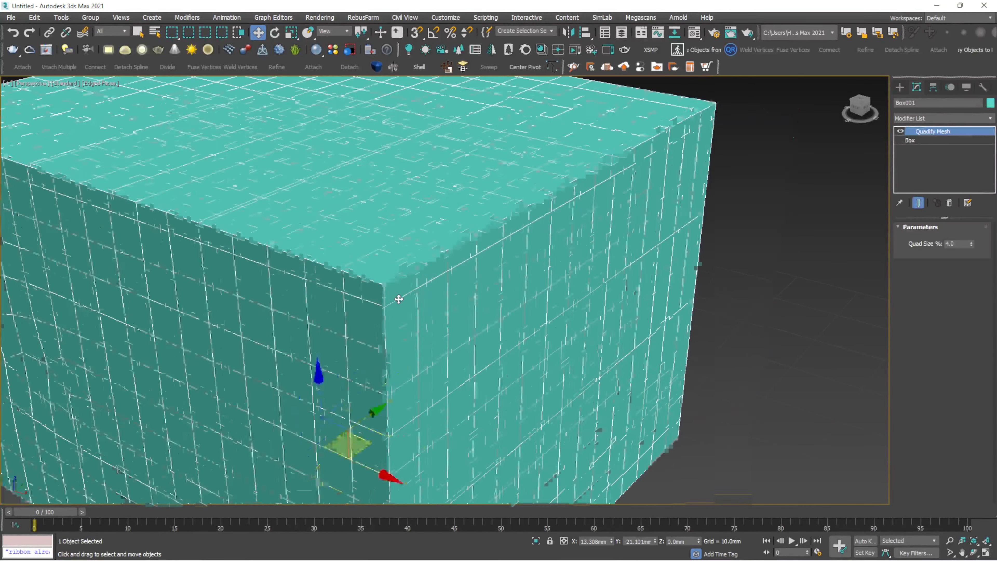
{"action": "scroll", "coordinate": [359, 334], "scroll_direction": "up", "scroll_amount": 5}
{"action": "scroll", "coordinate": [376, 307], "scroll_direction": "down", "scroll_amount": 4}
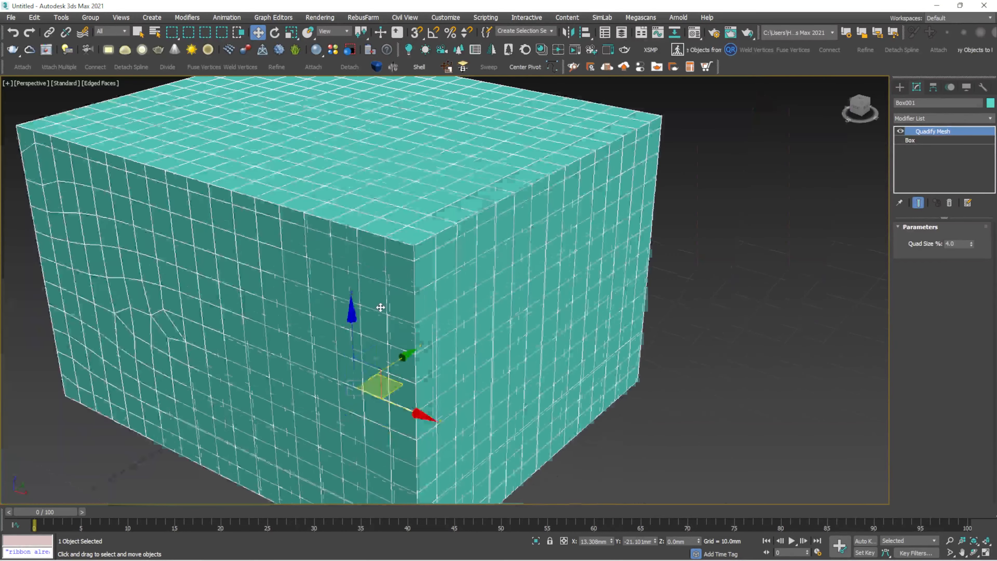
{"action": "middle_click_drag", "start_coordinate": [396, 310], "coordinate": [447, 347]}
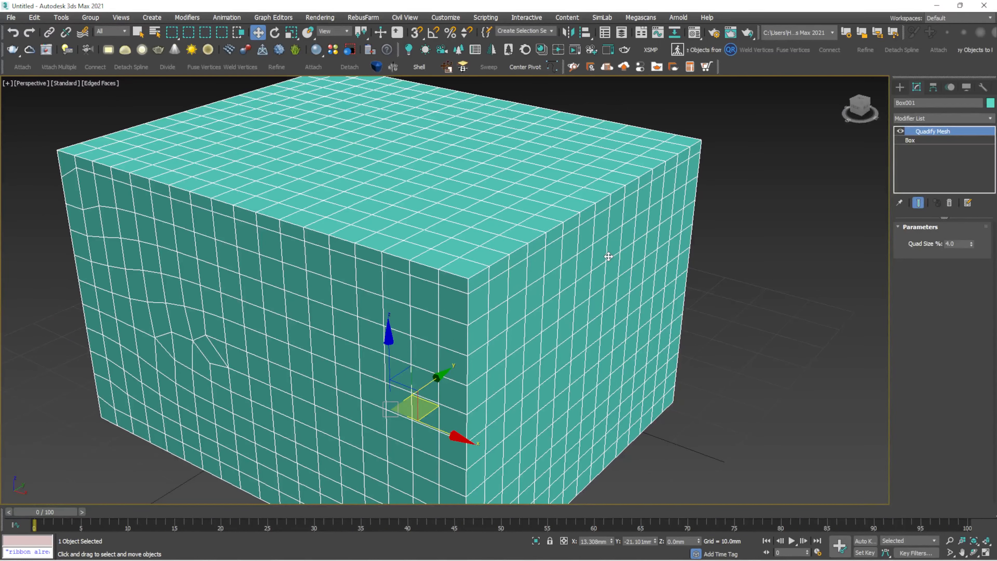
- Try a Quad Size of 50%, then 80%, on the Quadify Mesh modifier
{"action": "left_click", "coordinate": [960, 241]}
{"action": "key", "text": "Return"}
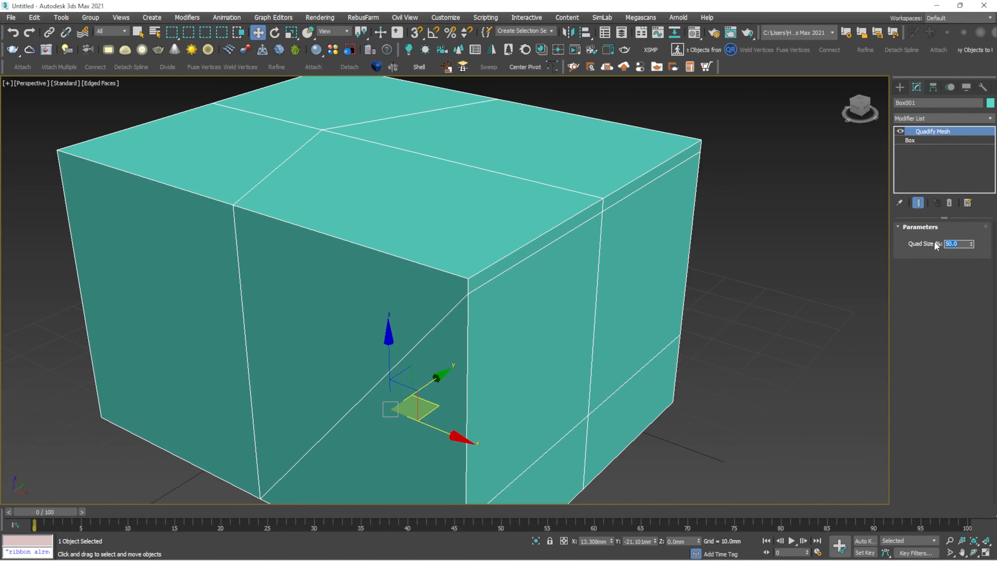
{"action": "type", "text": "80"}
{"action": "key", "text": "Return"}
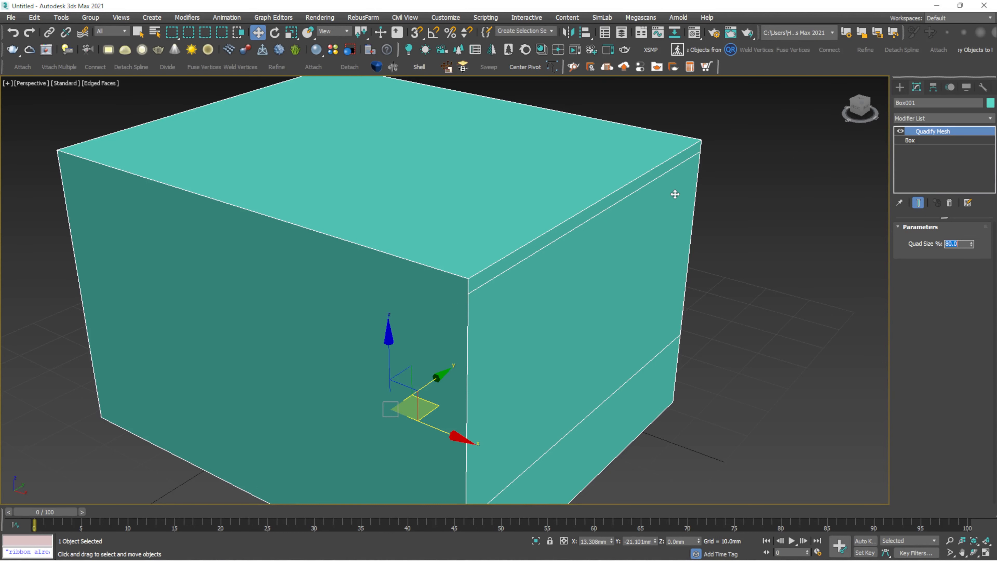
{"action": "scroll", "coordinate": [567, 225], "scroll_direction": "down", "scroll_amount": 3}
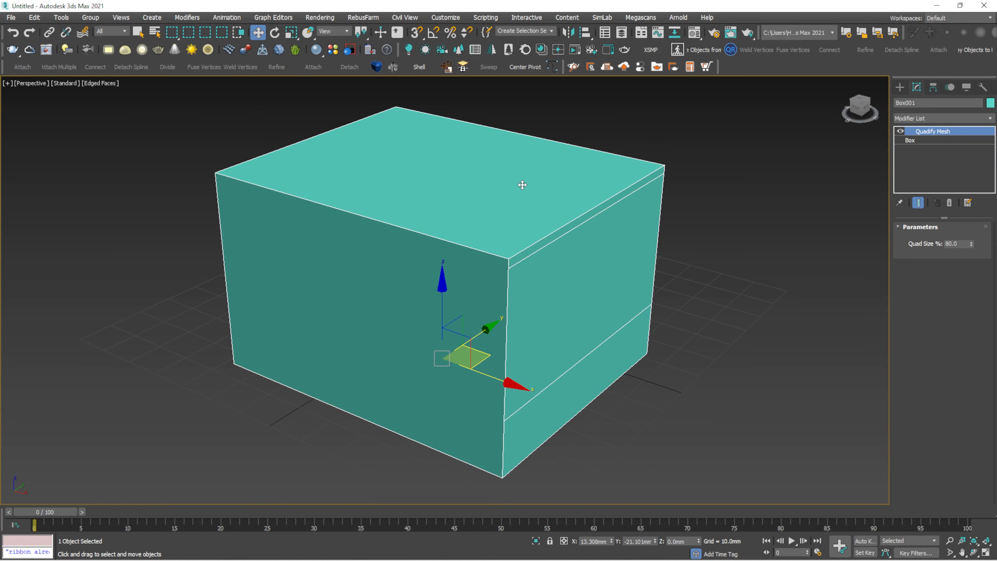
- Orbit around the box, then set Quad Size back to 50%
{"action": "mouse_move", "coordinate": [530, 196]}
{"action": "middle_mouse_down", "text": "alt"}
{"action": "mouse_move", "coordinate": [485, 182]}
{"action": "mouse_move", "coordinate": [415, 189]}
{"action": "mouse_move", "coordinate": [525, 205]}
{"action": "mouse_move", "coordinate": [523, 214]}
{"action": "middle_mouse_up", "text": "alt"}
{"action": "left_click", "coordinate": [701, 124]}
{"action": "middle_click_drag", "start_coordinate": [524, 214], "coordinate": [404, 293]}
{"action": "left_click", "coordinate": [405, 292]}
{"action": "scroll", "coordinate": [494, 212], "scroll_direction": "up", "scroll_amount": 5}
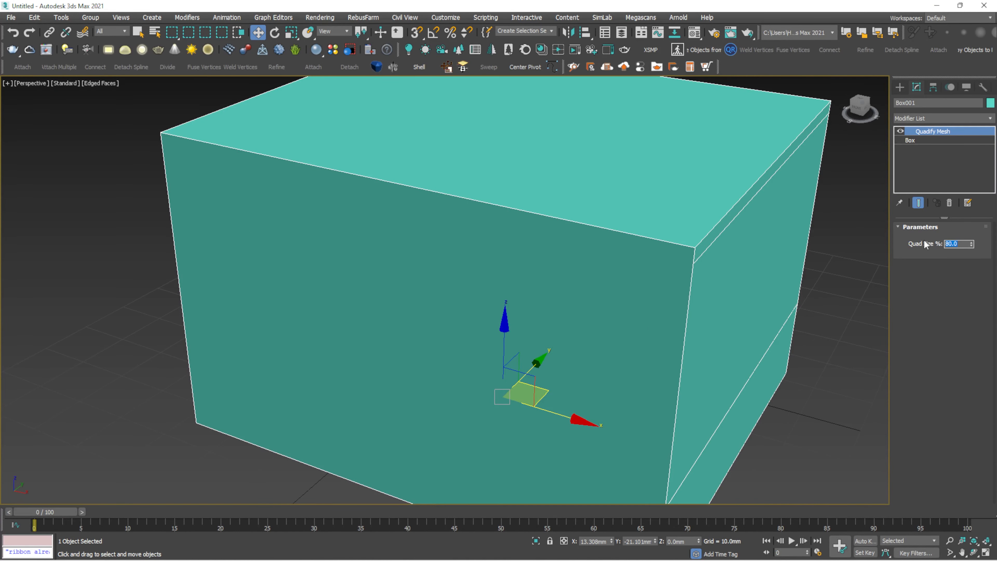
{"action": "type", "text": "0"}
{"action": "key", "text": "Return"}
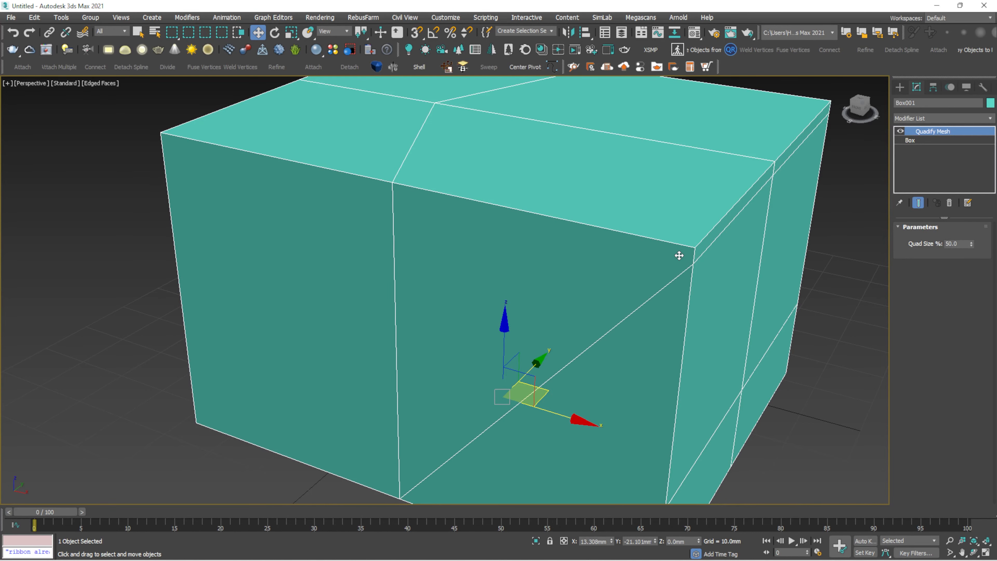
- Orbit around the box to inspect its few large polygons from several corners
{"action": "middle_click_drag", "start_coordinate": [719, 254], "coordinate": [722, 228], "text": "alt"}
{"action": "key", "text": "ctrl+d"}
{"action": "left_click", "coordinate": [670, 191]}
{"action": "middle_click_drag", "start_coordinate": [669, 191], "coordinate": [734, 225], "text": "alt"}
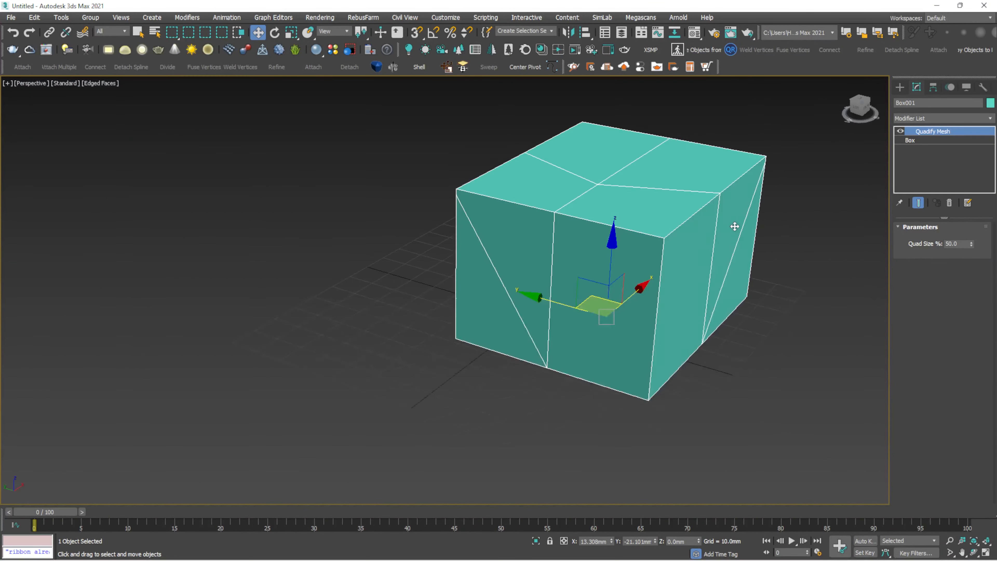
{"action": "scroll", "coordinate": [648, 206], "scroll_direction": "up", "scroll_amount": 4}
{"action": "scroll", "coordinate": [681, 199], "scroll_direction": "down", "scroll_amount": 4}
{"action": "middle_click_drag", "start_coordinate": [649, 206], "coordinate": [720, 202], "text": "alt"}
{"action": "middle_click_drag", "start_coordinate": [720, 202], "coordinate": [620, 217]}
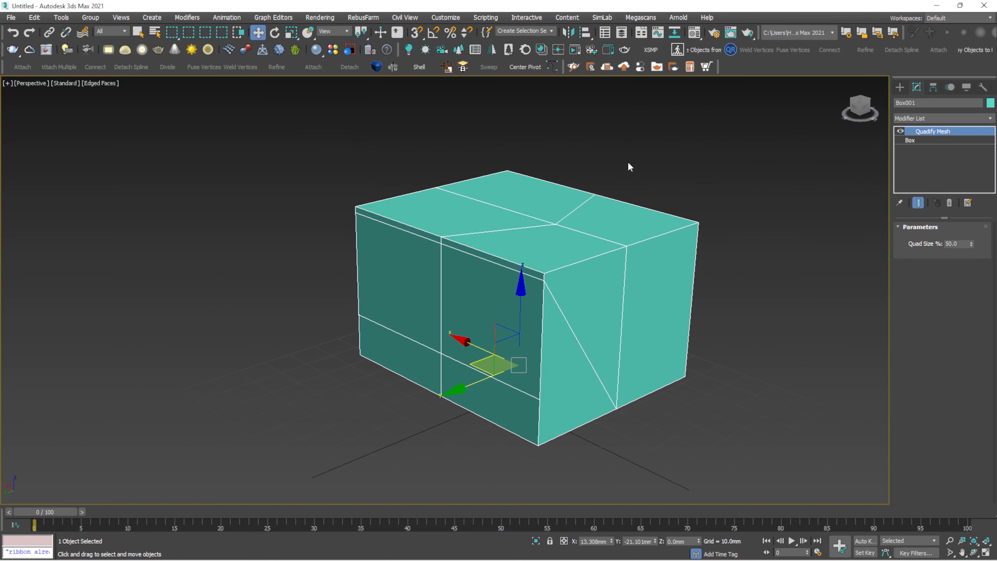
{"action": "scroll", "coordinate": [534, 258], "scroll_direction": "up", "scroll_amount": 2}
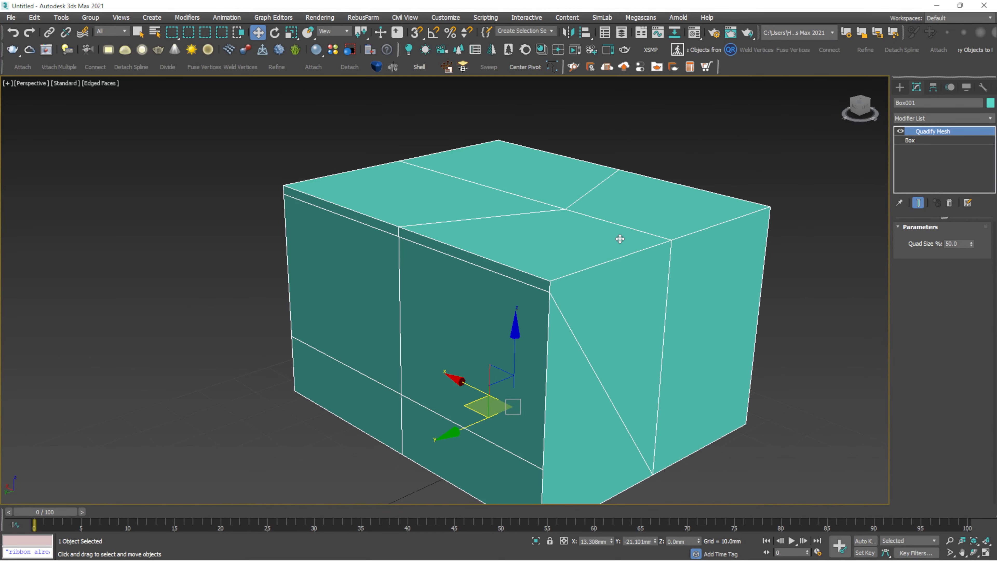
- Add TurboSmooth at 3 iterations and turn off Edged Faces to show a soft rounded block
{"action": "left_click", "coordinate": [990, 118]}
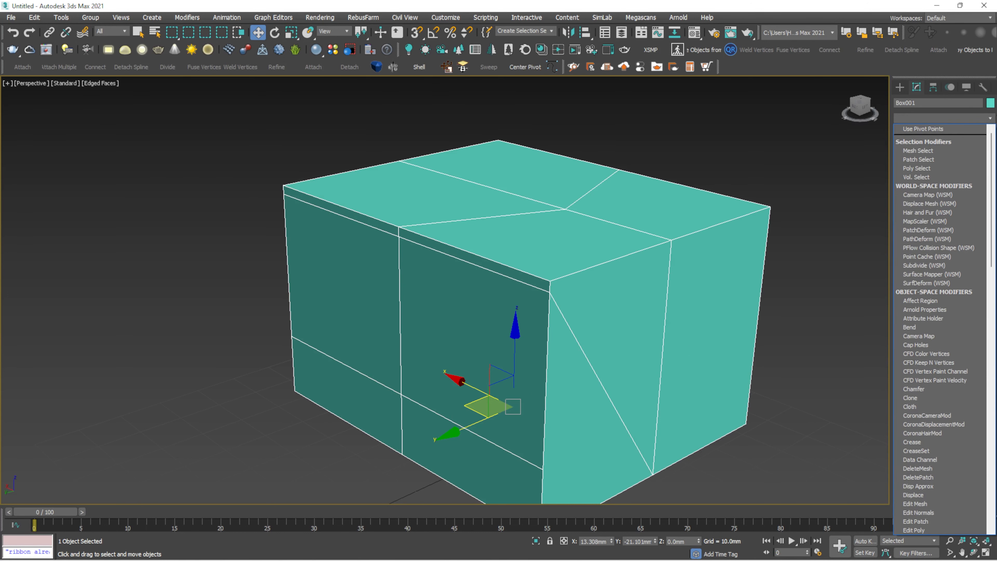
{"action": "scroll", "coordinate": [940, 310], "scroll_direction": "down", "scroll_amount": 20}
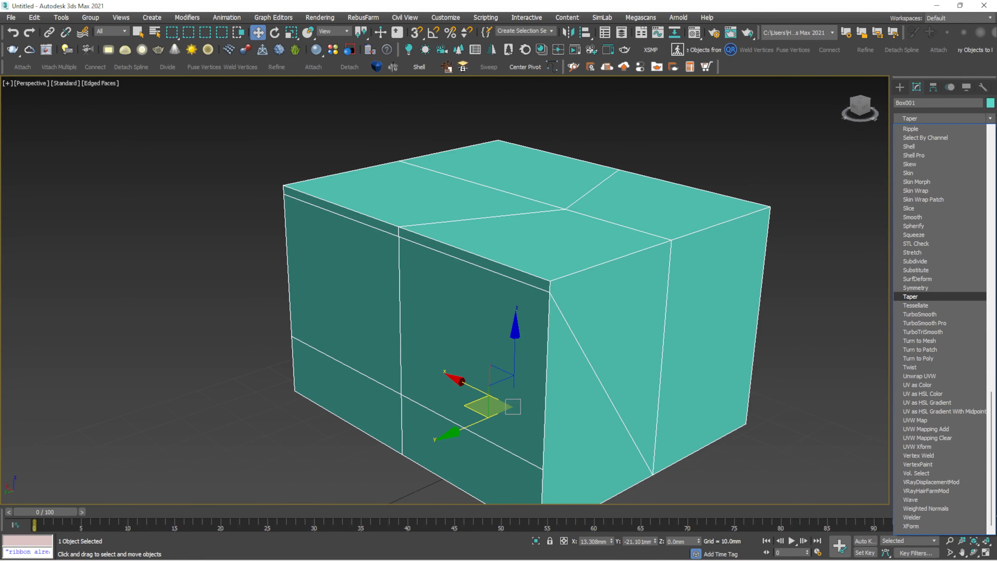
{"action": "left_click", "coordinate": [940, 317]}
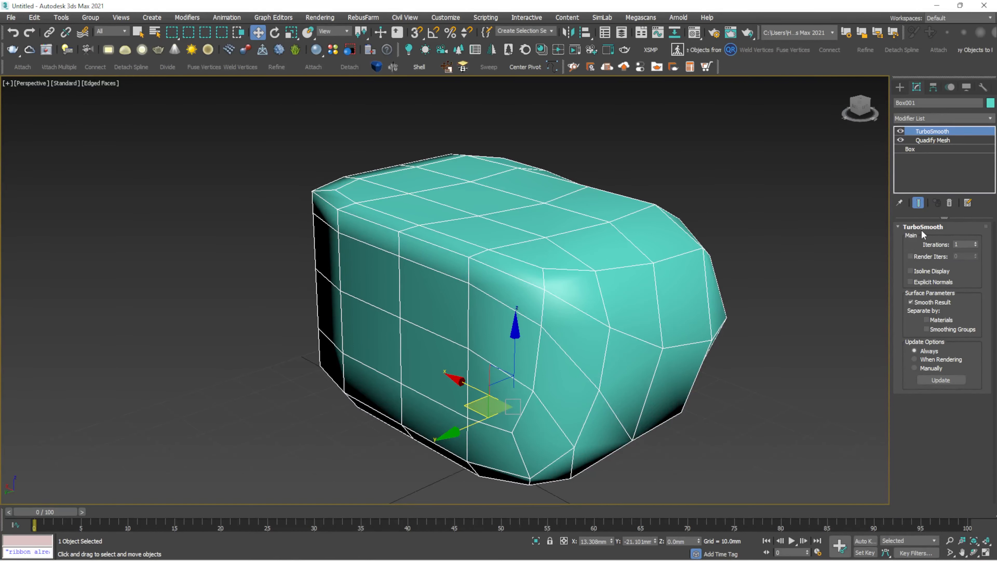
{"action": "left_click", "coordinate": [975, 242]}
{"action": "left_click", "coordinate": [976, 243]}
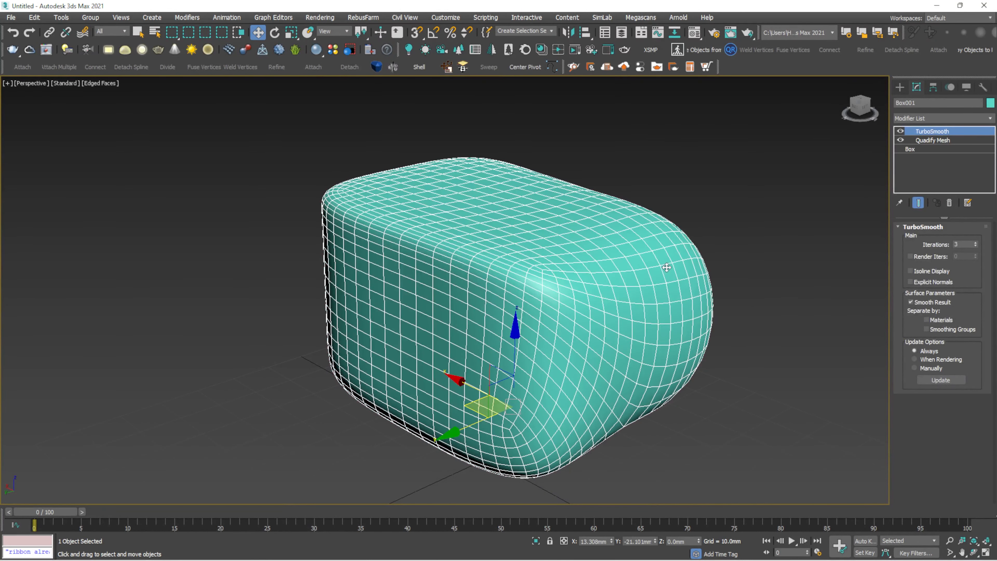
{"action": "key", "text": "F4"}
{"action": "middle_click_drag", "start_coordinate": [661, 227], "coordinate": [624, 243], "text": "alt"}
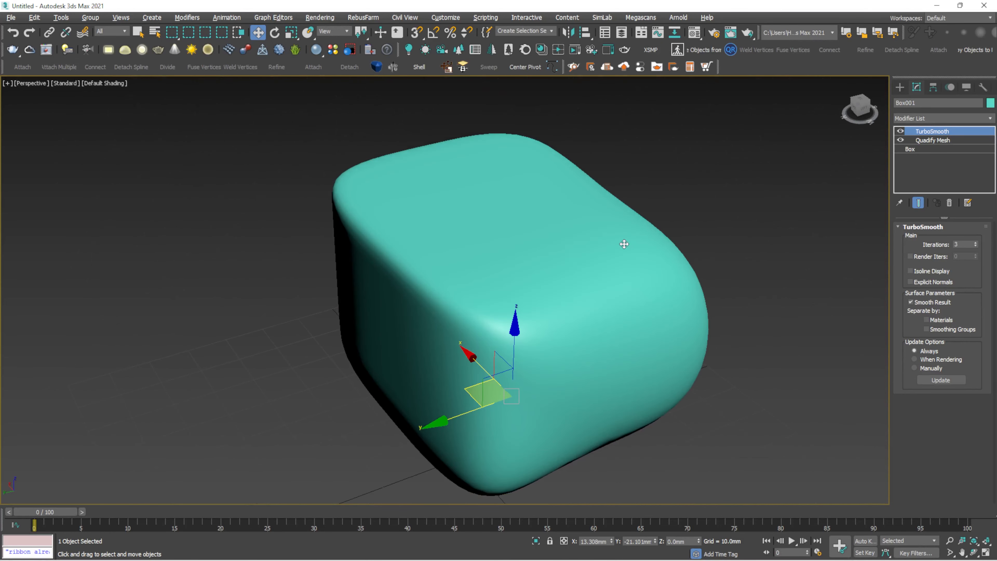
- Change the Quadify Mesh Quad Size to 30% and show Edged Faces again
{"action": "left_click", "coordinate": [956, 139]}
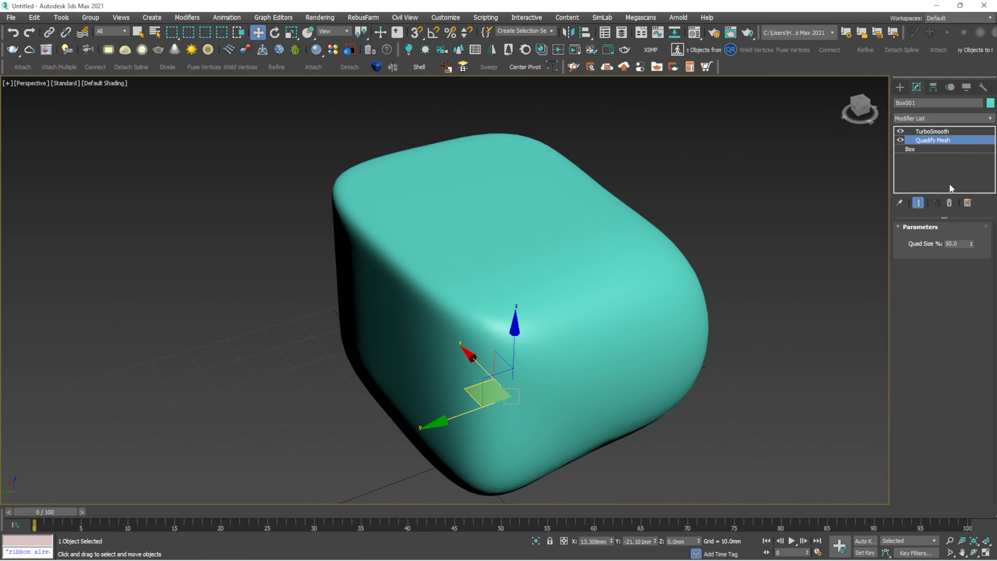
{"action": "left_click", "coordinate": [948, 244]}
{"action": "type", "text": "30"}
{"action": "key", "text": "Return"}
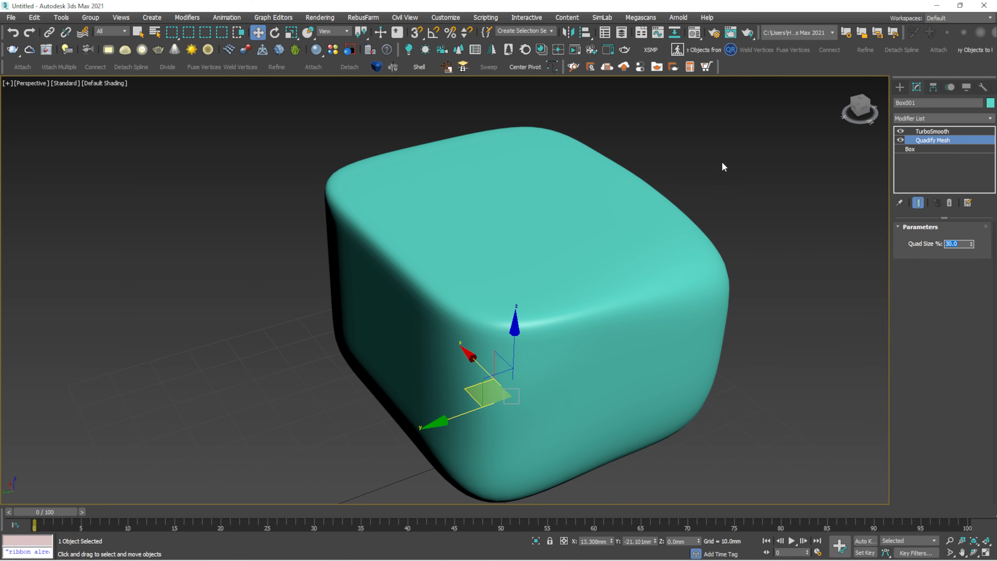
{"action": "middle_click_drag", "start_coordinate": [615, 246], "coordinate": [545, 213], "text": "alt"}
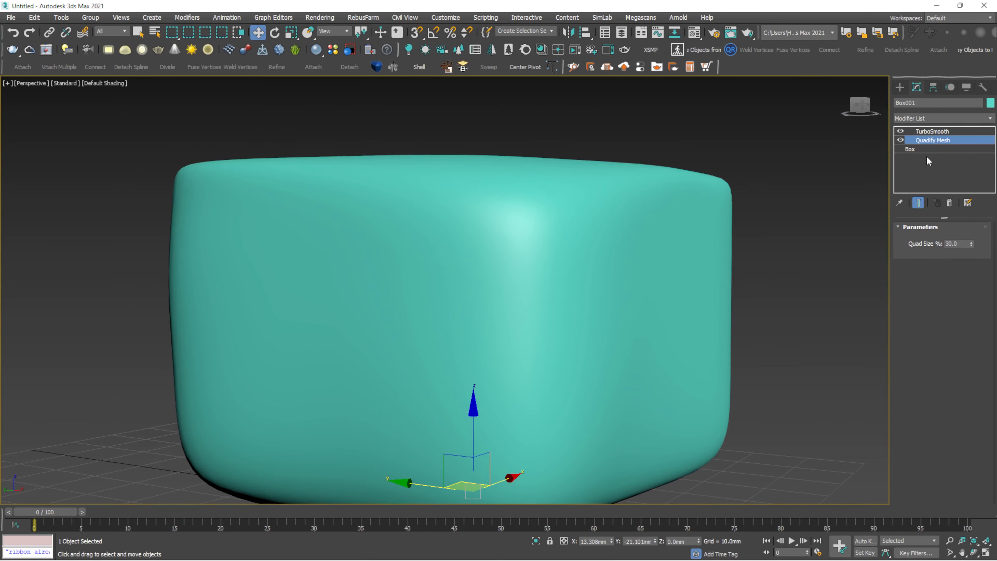
{"action": "key", "text": "F4"}
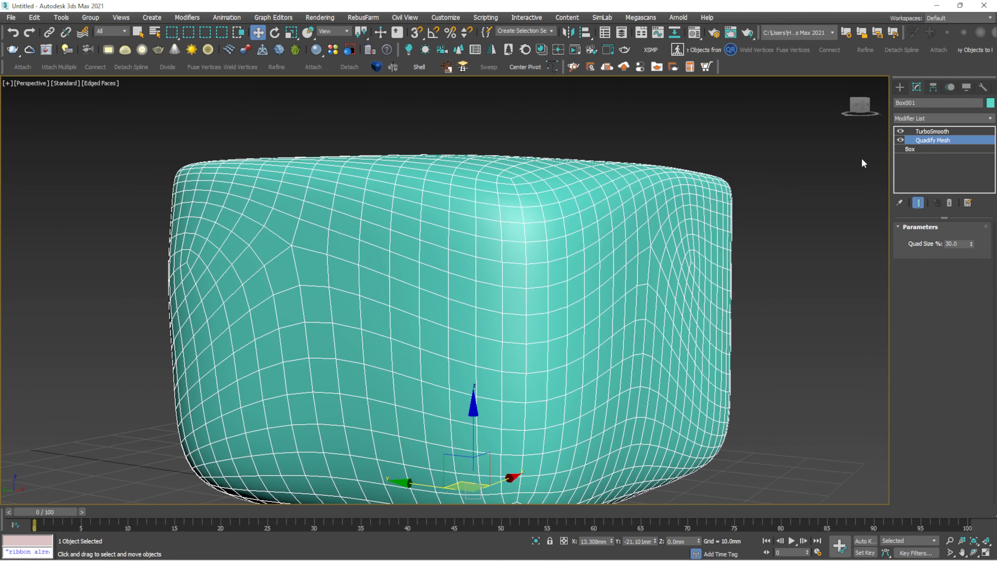
- Change the Quad Size to 70% and view the smoothed box from a low angle
{"action": "middle_click_drag", "start_coordinate": [724, 176], "coordinate": [761, 212], "text": "alt"}
{"action": "scroll", "coordinate": [727, 205], "scroll_direction": "down", "scroll_amount": 4}
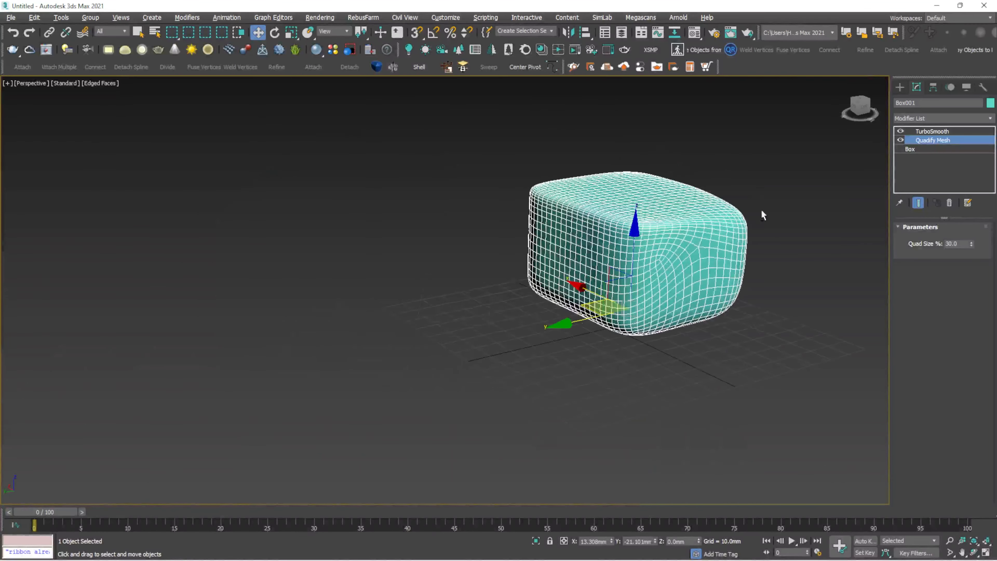
{"action": "scroll", "coordinate": [745, 214], "scroll_direction": "up", "scroll_amount": 4}
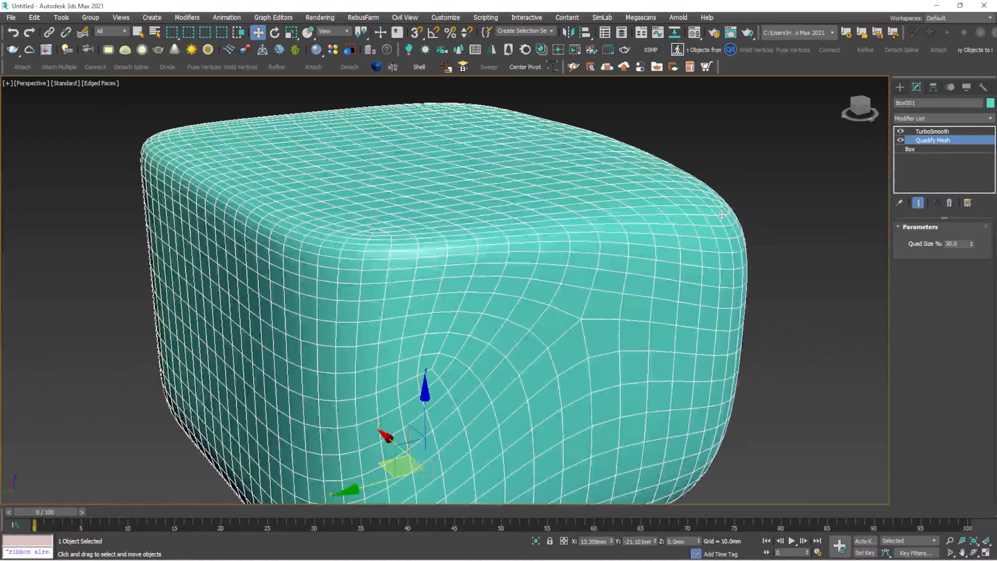
{"action": "double_click", "coordinate": [961, 243]}
{"action": "type", "text": "70"}
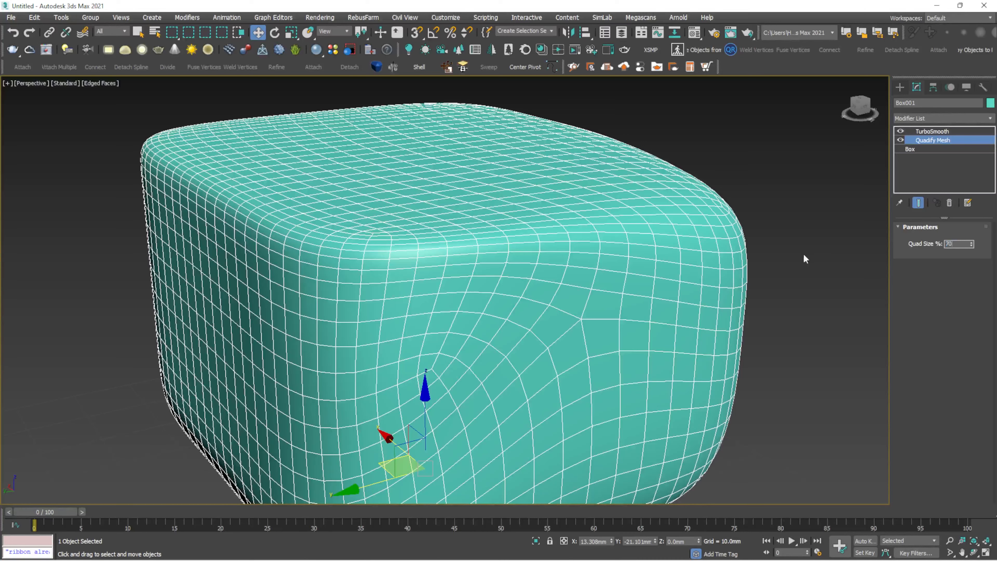
{"action": "key", "text": "Return"}
{"action": "middle_click_drag", "start_coordinate": [611, 261], "coordinate": [555, 263], "text": "alt"}
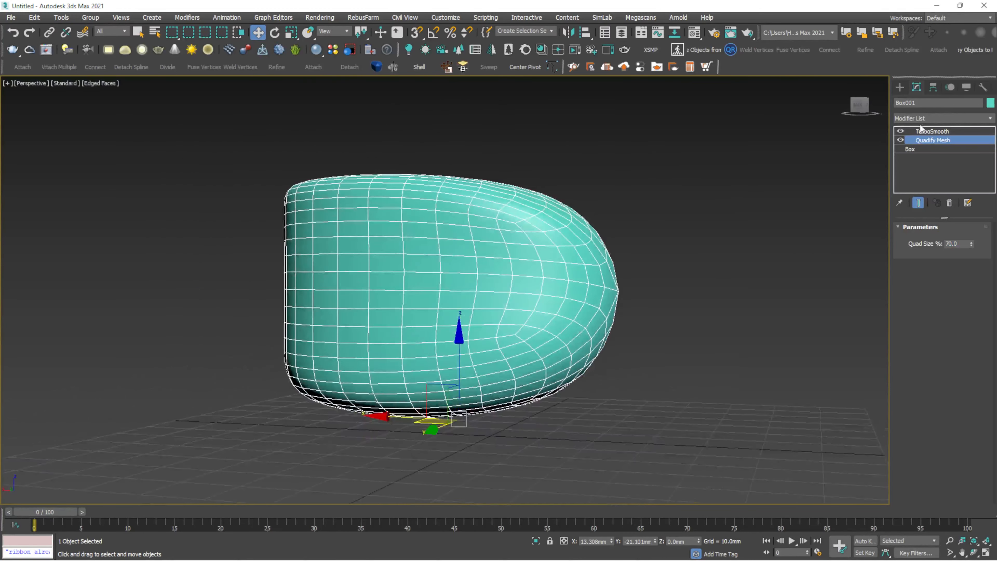
- Toggle TurboSmooth off and back on to compare shapes, then region-select Box001
{"action": "left_click", "coordinate": [900, 131]}
{"action": "middle_click_drag", "start_coordinate": [645, 196], "coordinate": [667, 209], "text": "alt"}
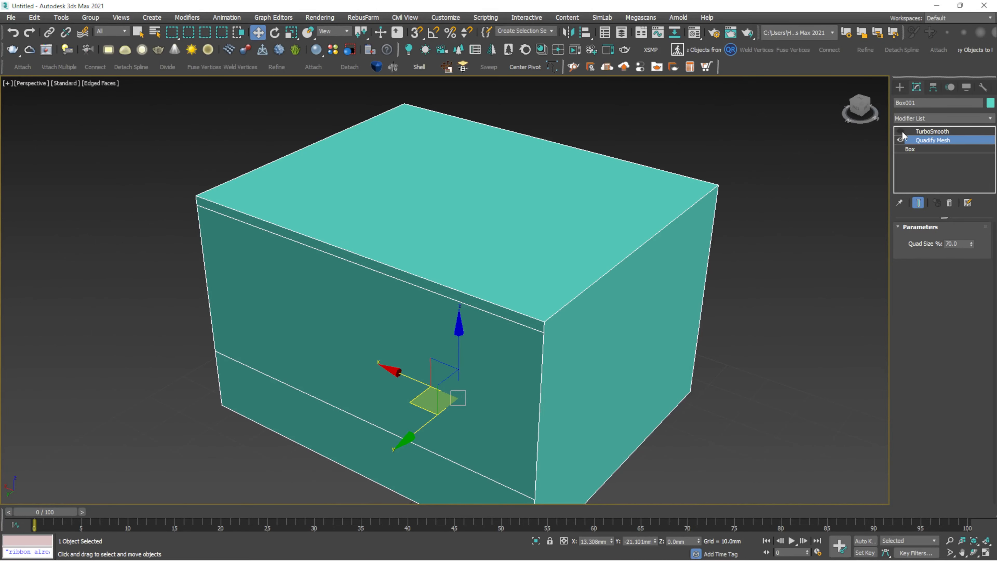
{"action": "left_click", "coordinate": [900, 131]}
{"action": "middle_click_drag", "start_coordinate": [865, 151], "coordinate": [530, 277], "text": "alt"}
{"action": "scroll", "coordinate": [559, 228], "scroll_direction": "up", "scroll_amount": 5}
{"action": "scroll", "coordinate": [559, 228], "scroll_direction": "down", "scroll_amount": 5}
{"action": "left_click", "coordinate": [655, 172]}
{"action": "left_click_drag", "start_coordinate": [656, 171], "coordinate": [329, 462]}
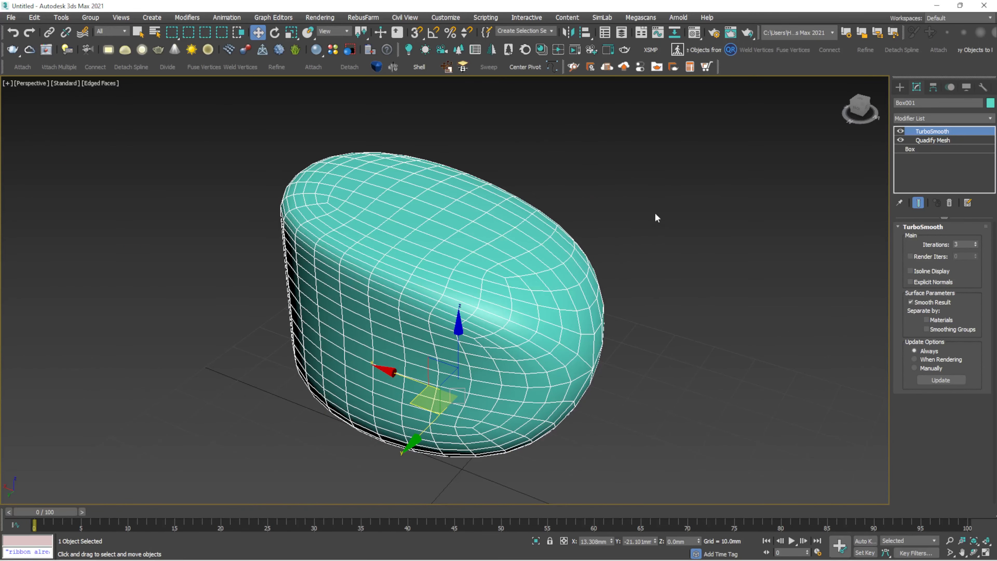
{"action": "left_click_drag", "start_coordinate": [630, 196], "coordinate": [393, 367]}
- Delete the smoothed box and drag out a large rectangle spline on the grid
{"action": "key", "text": "Delete"}
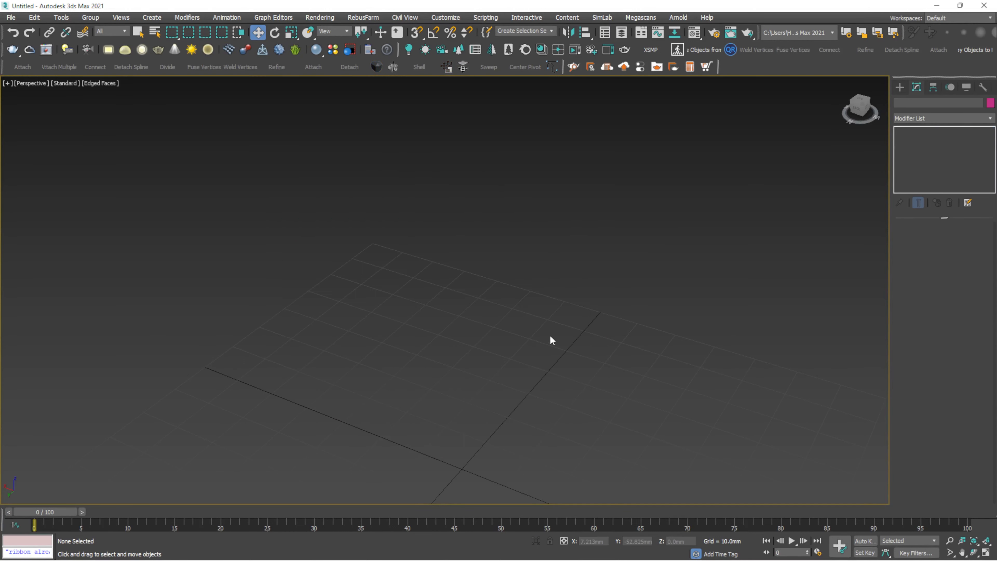
{"action": "key", "text": "z"}
{"action": "left_click", "coordinate": [899, 87]}
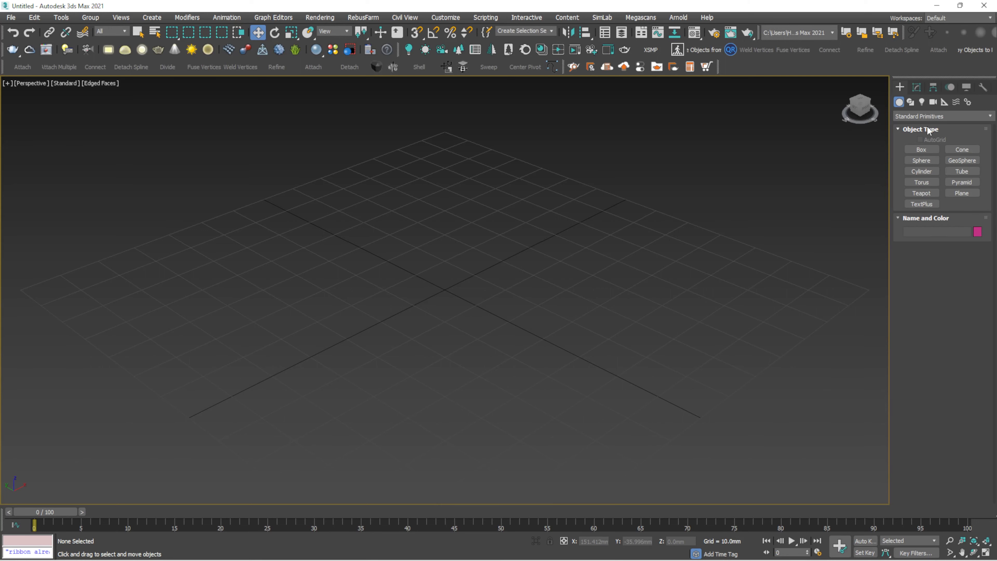
{"action": "left_click", "coordinate": [909, 102]}
{"action": "left_click", "coordinate": [961, 157]}
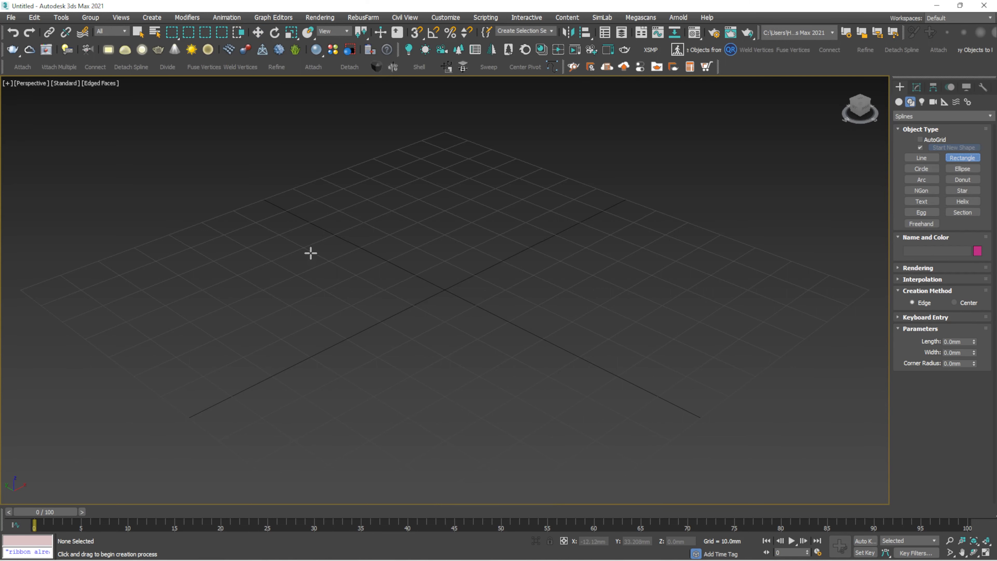
{"action": "left_click_drag", "start_coordinate": [310, 253], "coordinate": [837, 257]}
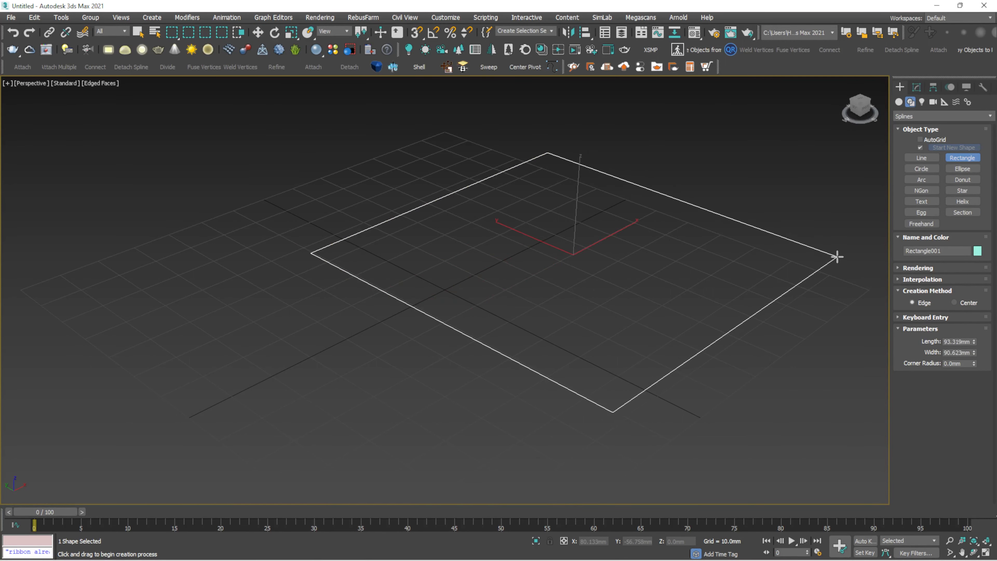
- Switch to Move, reselect Rectangle001 and pan the view to frame it
{"action": "key", "text": "w"}
{"action": "middle_click_drag", "start_coordinate": [635, 268], "coordinate": [531, 355]}
{"action": "left_click_drag", "start_coordinate": [613, 247], "coordinate": [512, 354]}
{"action": "middle_click_drag", "start_coordinate": [539, 355], "coordinate": [466, 309]}
{"action": "scroll", "coordinate": [473, 293], "scroll_direction": "down", "scroll_amount": 5}
{"action": "scroll", "coordinate": [473, 292], "scroll_direction": "up", "scroll_amount": 5}
{"action": "scroll", "coordinate": [473, 291], "scroll_direction": "down", "scroll_amount": 1}
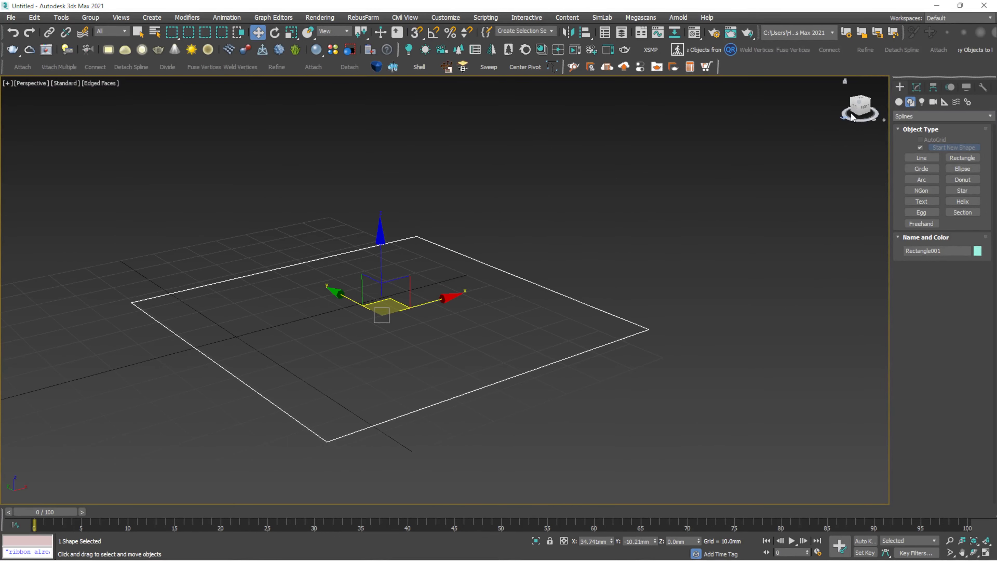
- Apply an Extrude modifier to Rectangle001
{"action": "left_click", "coordinate": [919, 88]}
{"action": "left_click", "coordinate": [988, 118]}
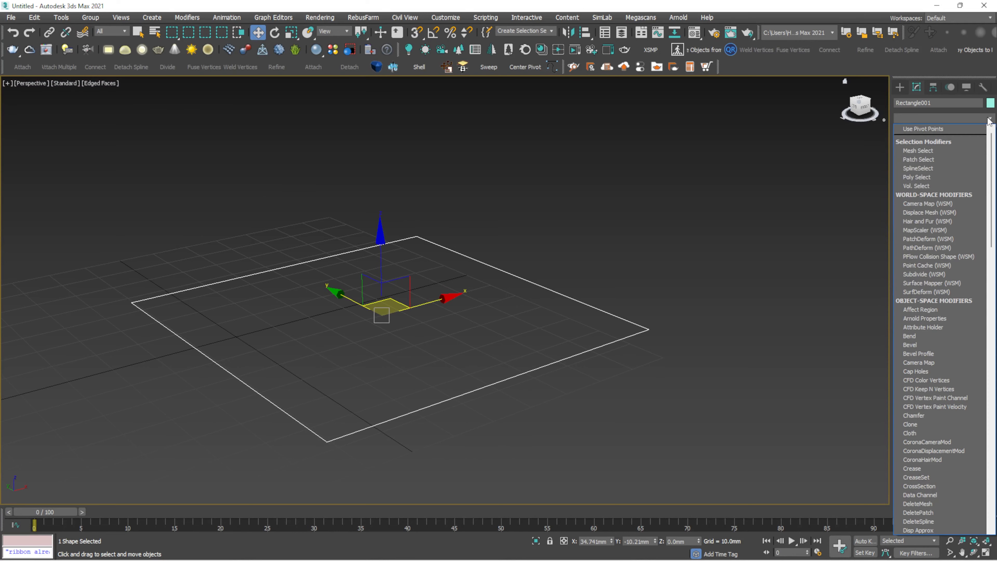
{"action": "type", "text": "ex"}
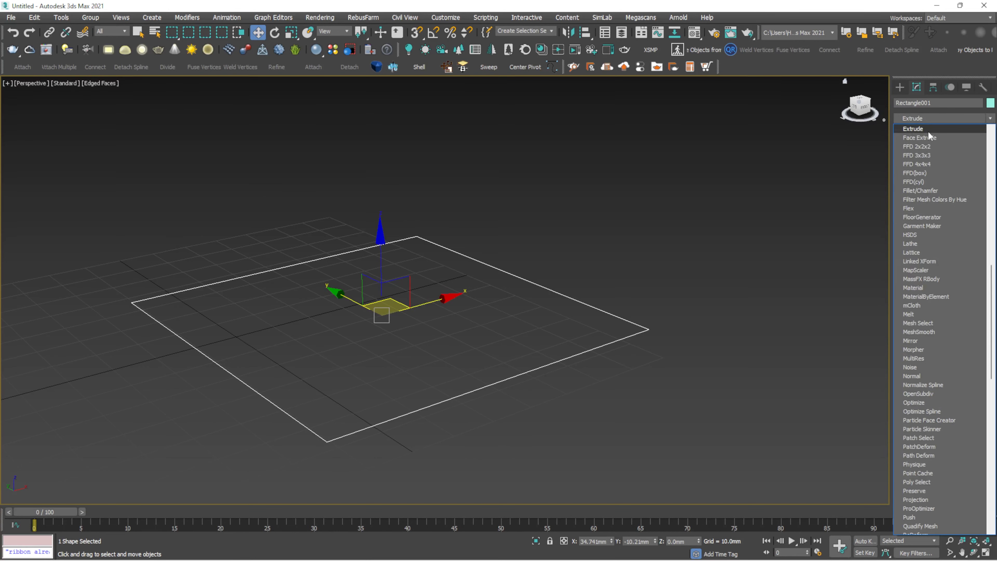
{"action": "left_click", "coordinate": [927, 131]}
{"action": "scroll", "coordinate": [583, 194], "scroll_direction": "down", "scroll_amount": 4}
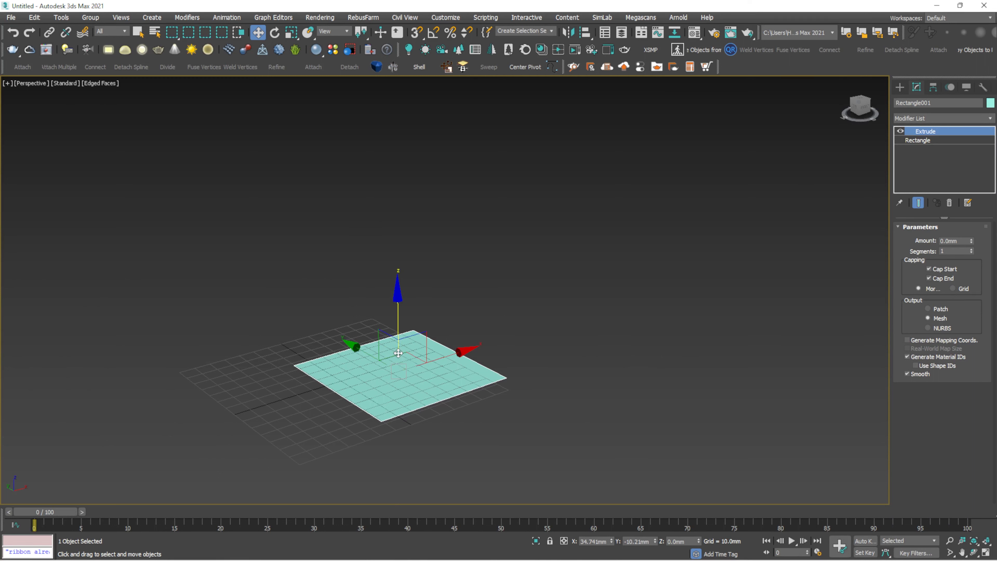
{"action": "scroll", "coordinate": [579, 293], "scroll_direction": "down", "scroll_amount": 3}
{"action": "scroll", "coordinate": [502, 307], "scroll_direction": "up", "scroll_amount": 3}
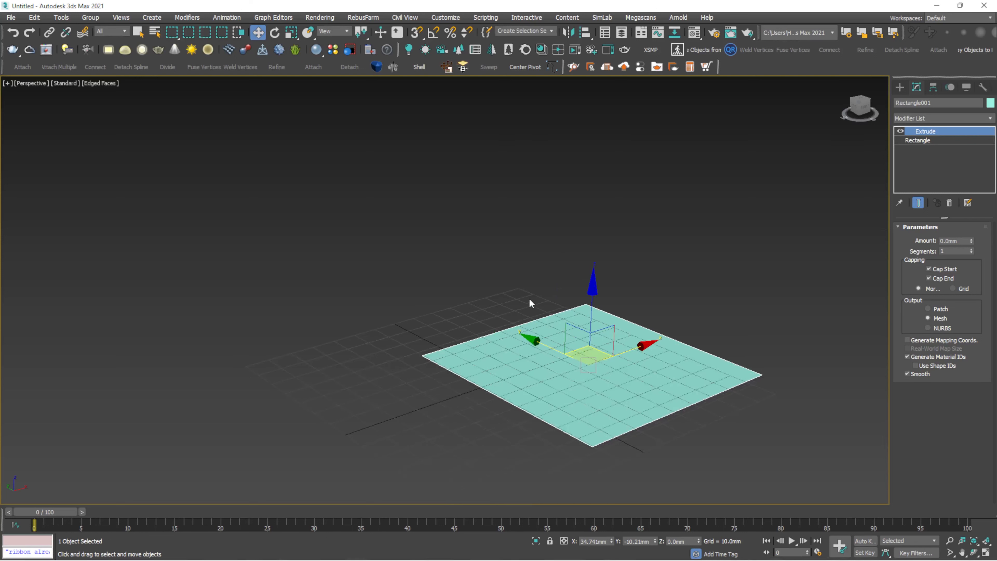
{"action": "scroll", "coordinate": [529, 302], "scroll_direction": "down", "scroll_amount": 4}
{"action": "scroll", "coordinate": [647, 205], "scroll_direction": "up", "scroll_amount": 2}
{"action": "left_click", "coordinate": [606, 279]}
{"action": "left_click", "coordinate": [583, 363]}
- Raise the Extrude Amount to 208.0 mm and orbit to view the tall block
{"action": "left_click_drag", "start_coordinate": [971, 240], "coordinate": [932, 35]}
{"action": "middle_click_drag", "start_coordinate": [761, 85], "coordinate": [740, 120], "text": "alt"}
{"action": "middle_click_drag", "start_coordinate": [740, 121], "coordinate": [709, 162]}
{"action": "left_click", "coordinate": [702, 165]}
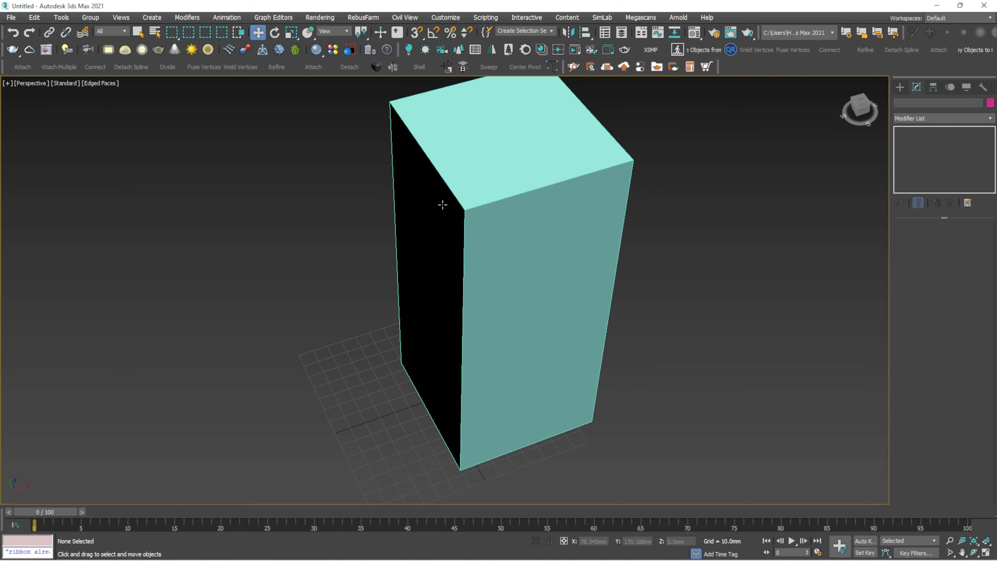
{"action": "left_click", "coordinate": [445, 206]}
{"action": "middle_click_drag", "start_coordinate": [477, 206], "coordinate": [487, 216], "text": "alt"}
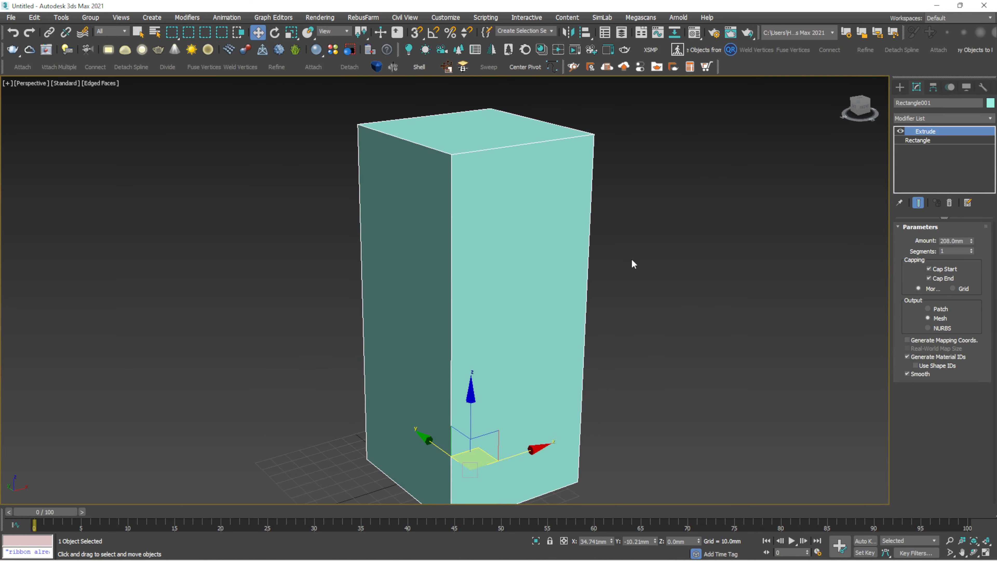
- Set the extrusion to 4 height segments
{"action": "left_click", "coordinate": [971, 250]}
{"action": "left_click", "coordinate": [972, 249]}
{"action": "left_click", "coordinate": [972, 250]}
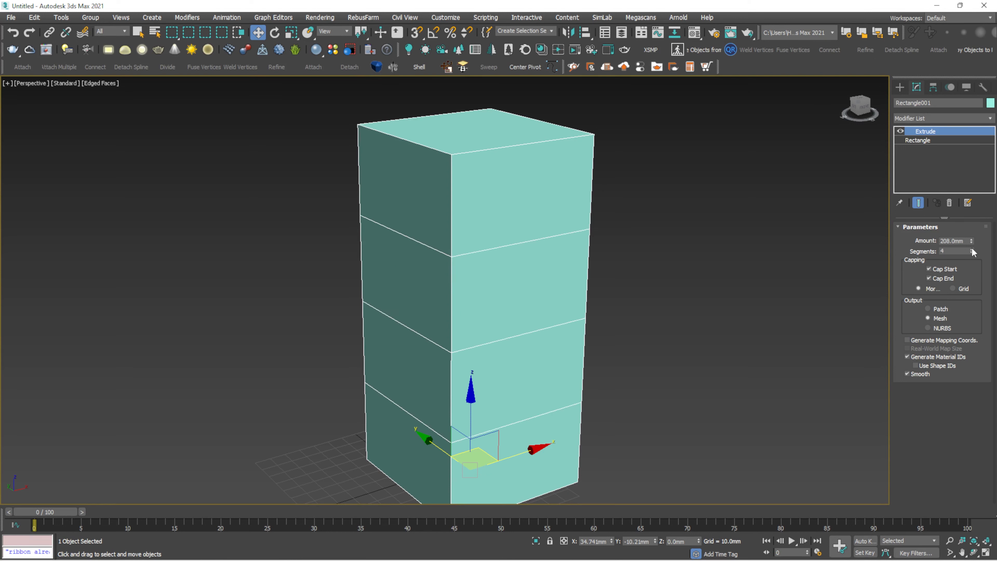
{"action": "left_click", "coordinate": [972, 249]}
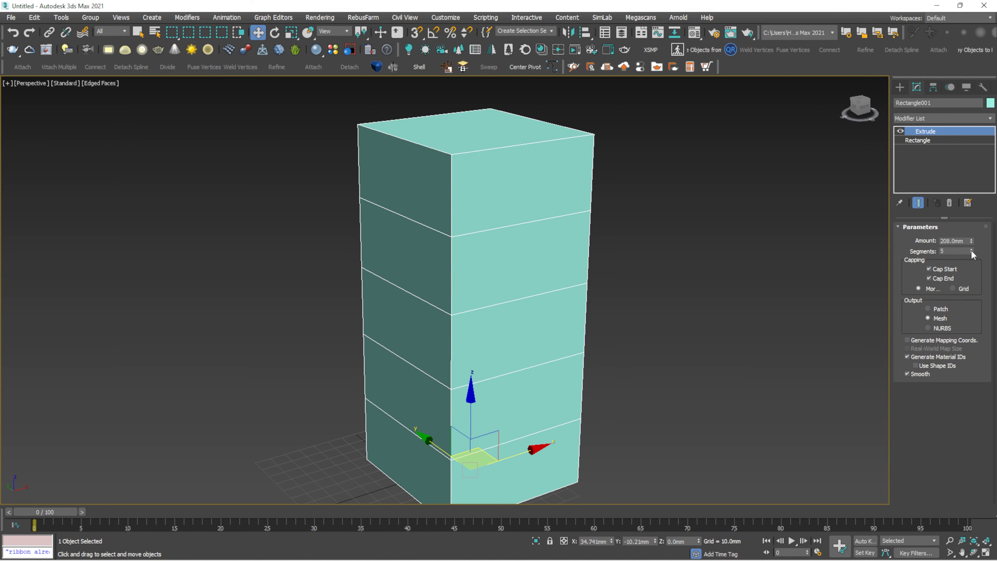
{"action": "left_click", "coordinate": [971, 253]}
{"action": "scroll", "coordinate": [644, 271], "scroll_direction": "up", "scroll_amount": 4}
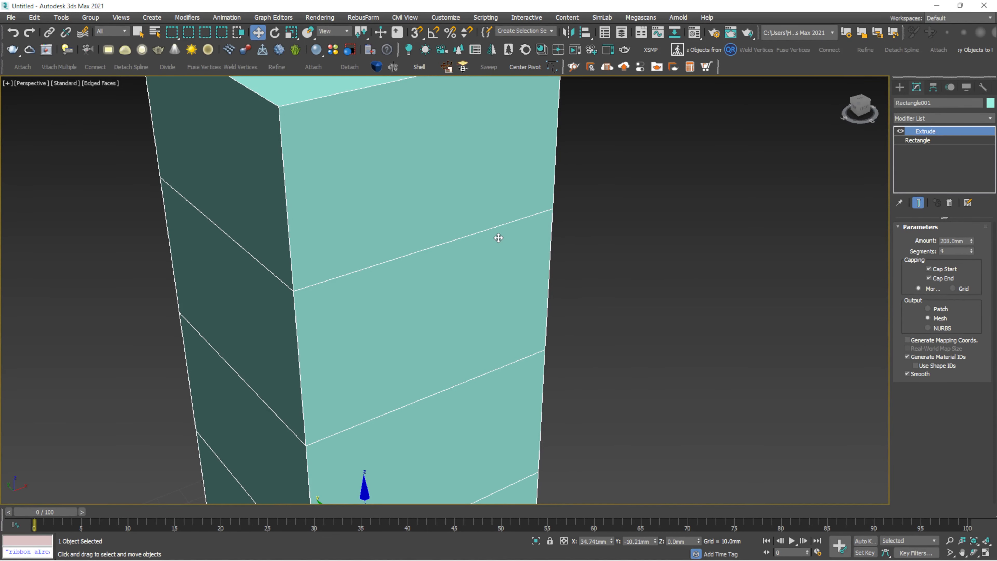
{"action": "scroll", "coordinate": [632, 262], "scroll_direction": "down", "scroll_amount": 5}
- Turn off Cap Start and orbit to see the open underside
{"action": "left_click", "coordinate": [928, 269]}
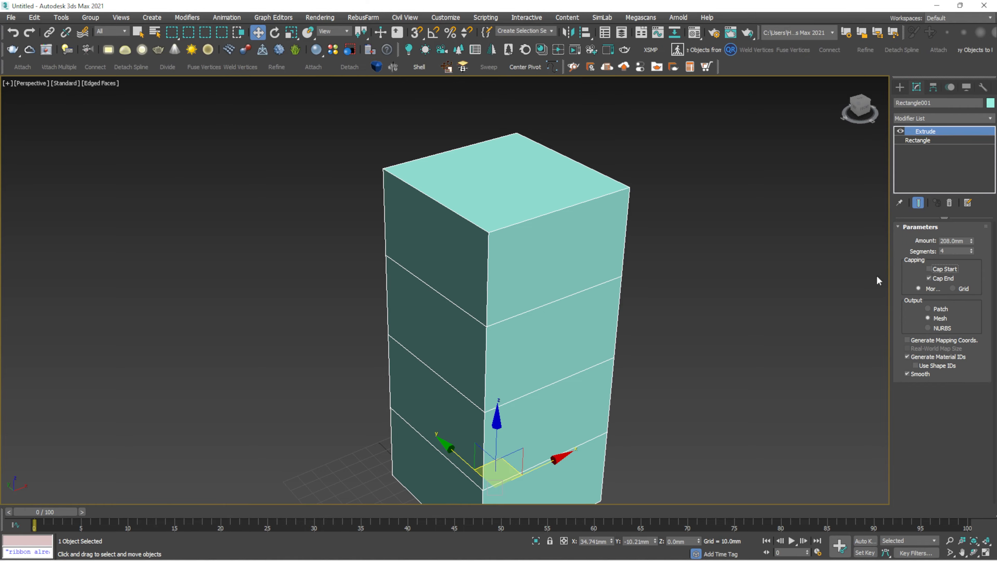
{"action": "middle_click_drag", "start_coordinate": [563, 281], "coordinate": [487, 287], "text": "alt"}
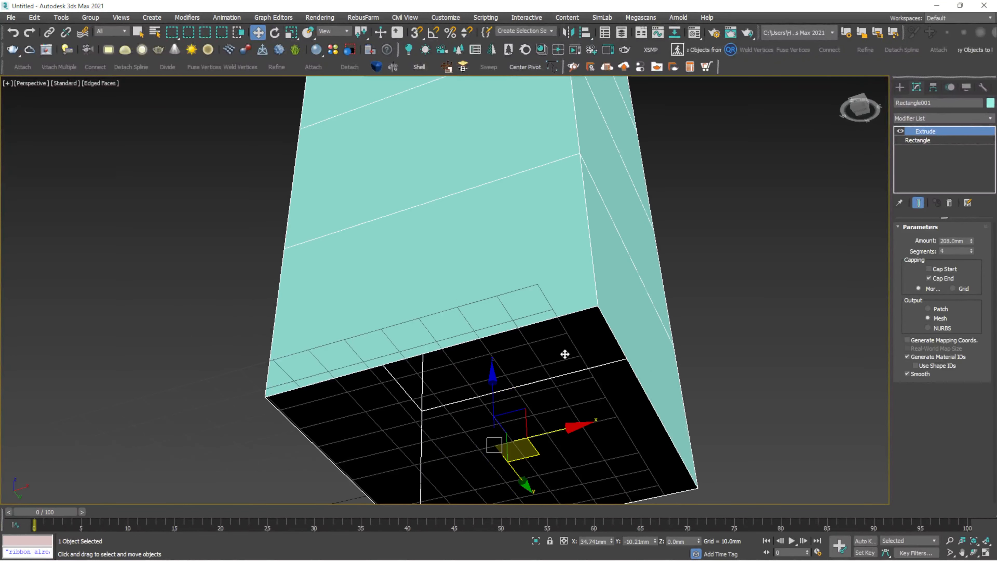
{"action": "scroll", "coordinate": [425, 193], "scroll_direction": "down", "scroll_amount": 6}
{"action": "middle_click_drag", "start_coordinate": [425, 193], "coordinate": [412, 377], "text": "alt"}
{"action": "scroll", "coordinate": [412, 279], "scroll_direction": "up", "scroll_amount": 5}
{"action": "scroll", "coordinate": [408, 293], "scroll_direction": "down", "scroll_amount": 3}
- Turn off Cap End and orbit to look into the open-ended tube
{"action": "left_click", "coordinate": [928, 278]}
{"action": "middle_click_drag", "start_coordinate": [510, 314], "coordinate": [585, 314], "text": "alt"}
{"action": "scroll", "coordinate": [550, 326], "scroll_direction": "up", "scroll_amount": 5}
{"action": "scroll", "coordinate": [522, 335], "scroll_direction": "down", "scroll_amount": 5}
{"action": "scroll", "coordinate": [532, 337], "scroll_direction": "up", "scroll_amount": 5}
{"action": "scroll", "coordinate": [541, 328], "scroll_direction": "down", "scroll_amount": 3}
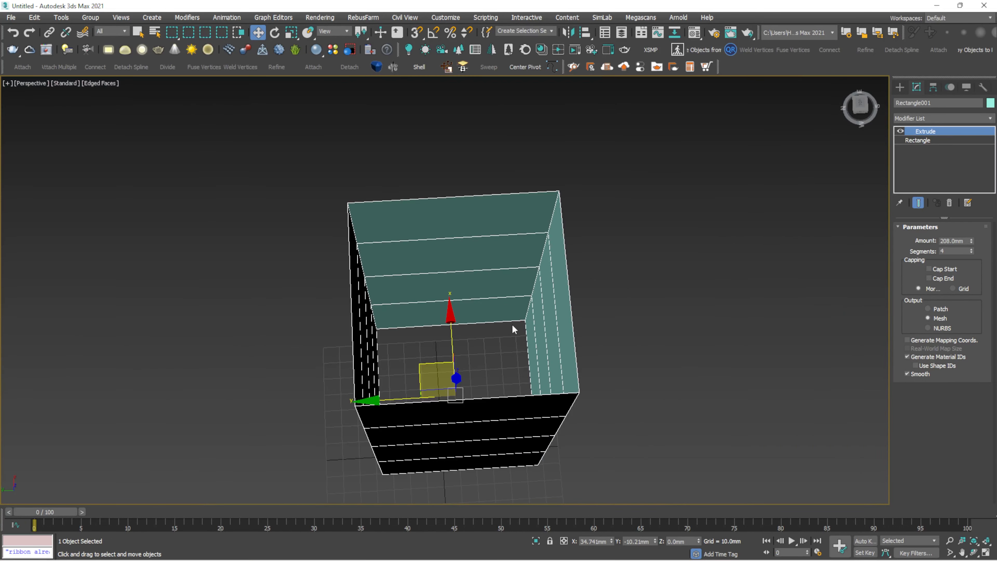
{"action": "middle_click_drag", "start_coordinate": [569, 275], "coordinate": [585, 192], "text": "alt"}
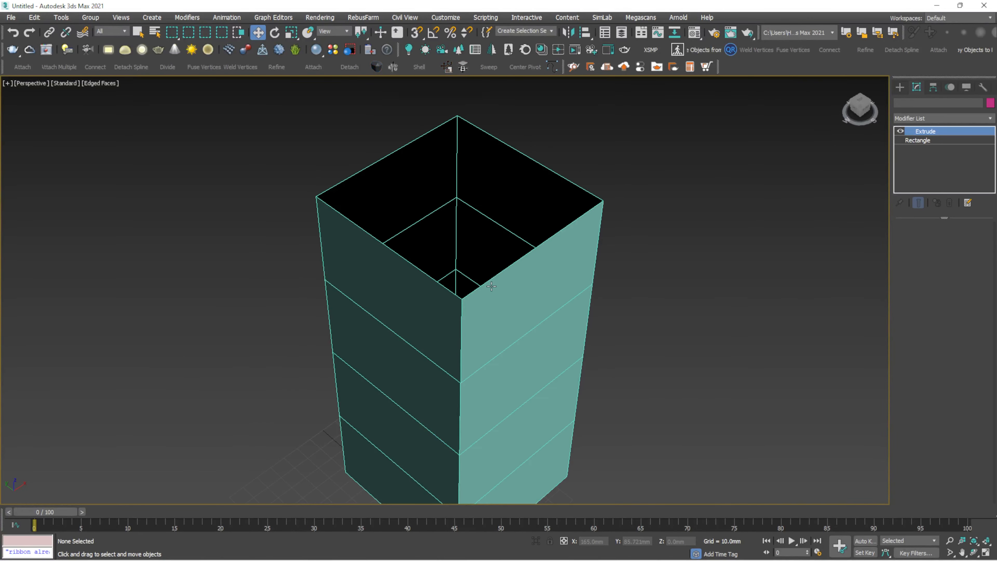
- Delete the extruded tube and choose the Rectangle spline tool
{"action": "key", "text": "Delete"}
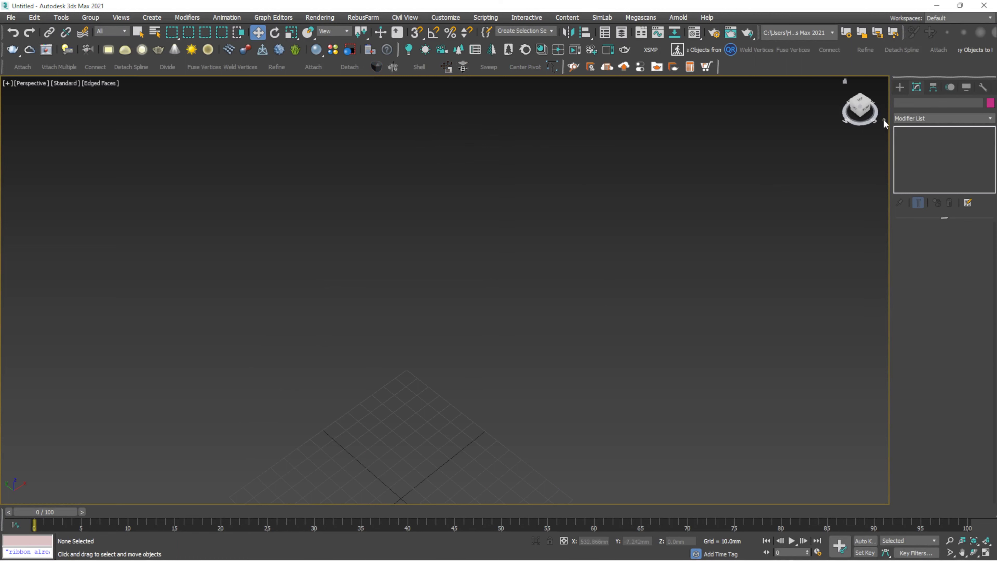
{"action": "left_click", "coordinate": [899, 86]}
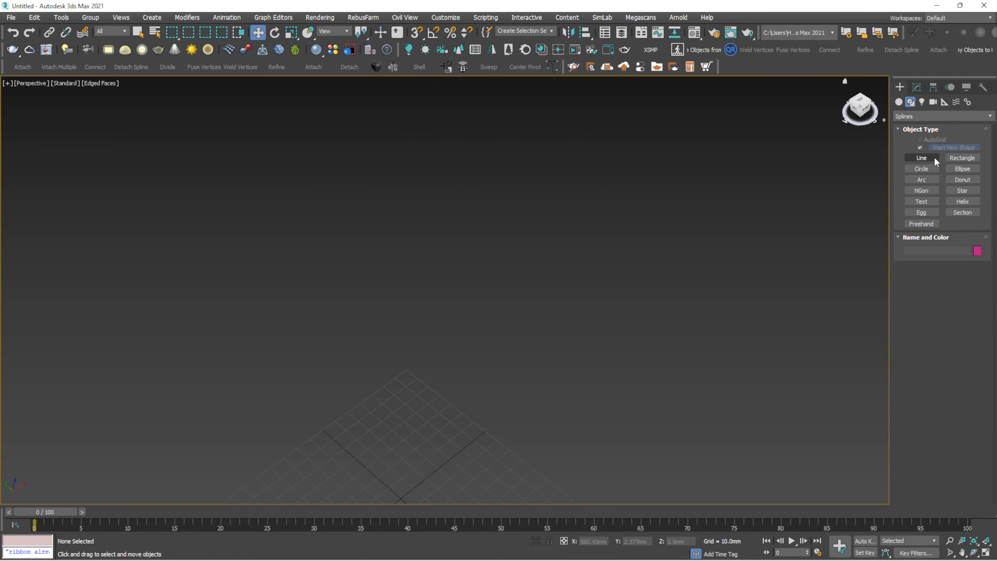
{"action": "middle_click_drag", "start_coordinate": [467, 331], "coordinate": [514, 217]}
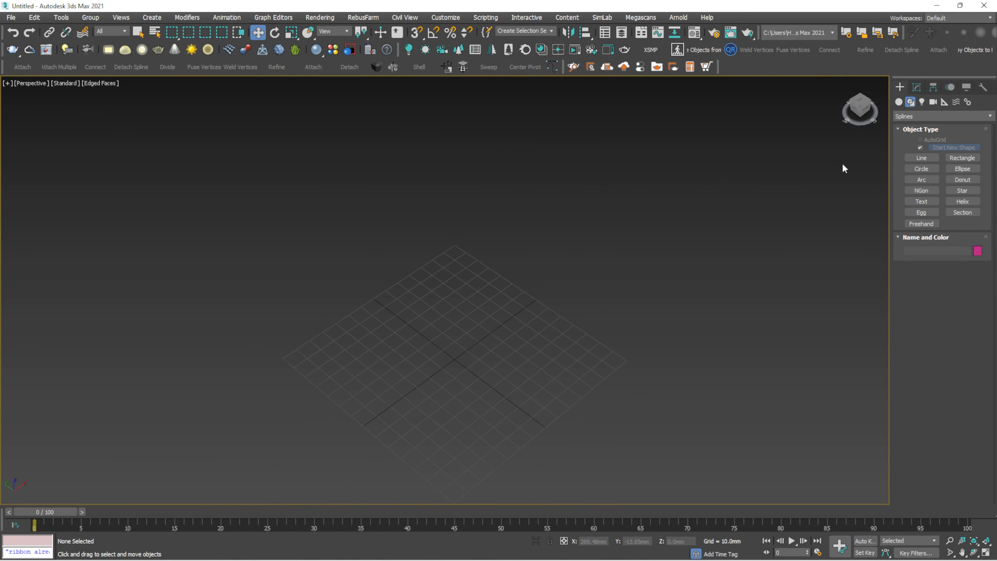
{"action": "left_click", "coordinate": [961, 157]}
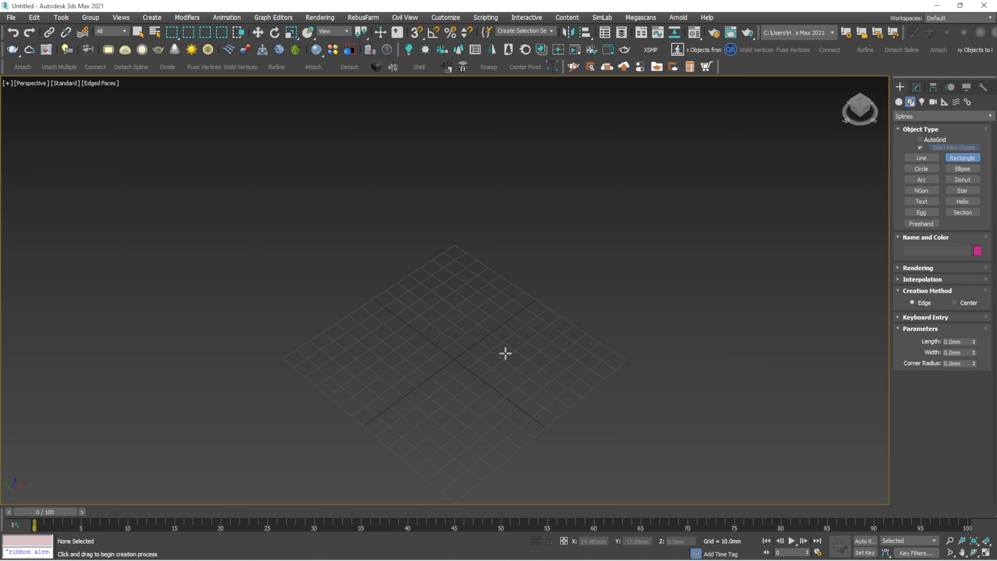
{"action": "middle_click_drag", "start_coordinate": [505, 341], "coordinate": [501, 189]}
- Draw a roughly 158 by 225 mm rectangle in the Top view, then return to Perspective
{"action": "key", "text": "t"}
{"action": "scroll", "coordinate": [399, 222], "scroll_direction": "down", "scroll_amount": 3}
{"action": "mouse_move", "coordinate": [324, 206]}
{"action": "left_mouse_down"}
{"action": "mouse_move", "coordinate": [575, 379]}
{"action": "mouse_move", "coordinate": [601, 380]}
{"action": "left_mouse_up"}
{"action": "key", "text": "w"}
{"action": "key", "text": "p"}
{"action": "middle_click_drag", "start_coordinate": [601, 367], "coordinate": [634, 198], "text": "alt"}
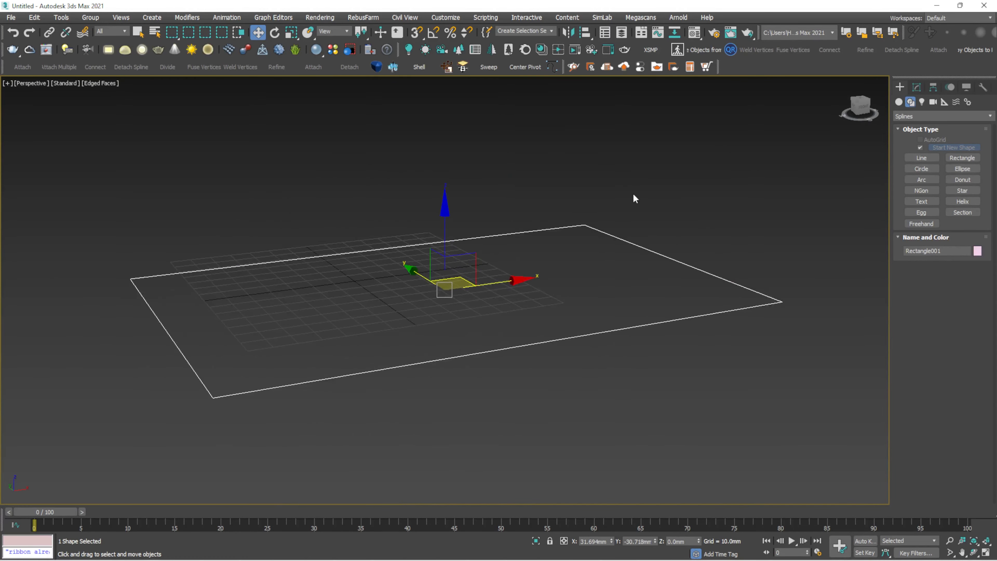
{"action": "middle_click_drag", "start_coordinate": [566, 320], "coordinate": [732, 369], "text": "alt"}
{"action": "scroll", "coordinate": [565, 328], "scroll_direction": "down", "scroll_amount": 3}
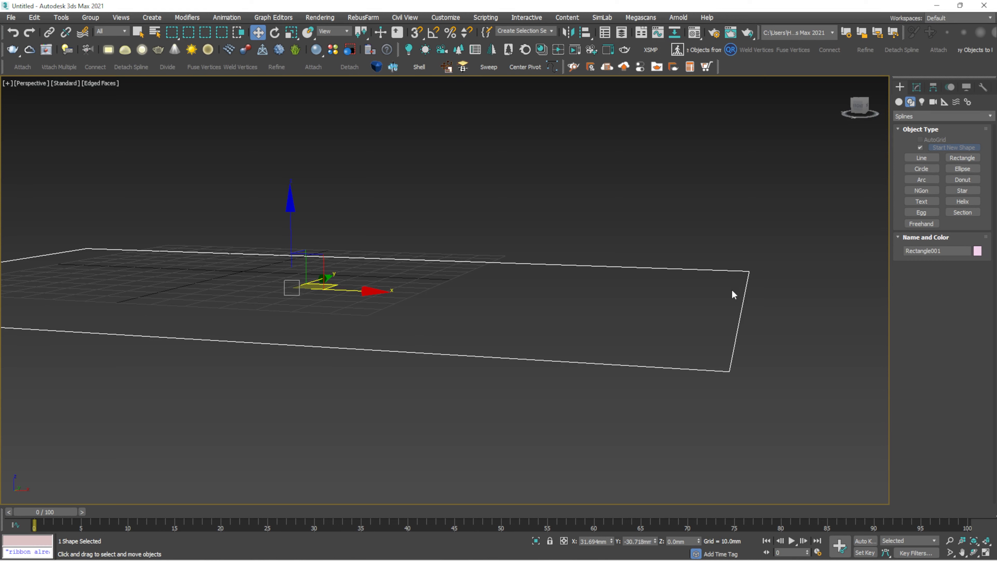
- Select Rectangle001 and apply a Sweep modifier to it
{"action": "left_click", "coordinate": [771, 232]}
{"action": "left_click", "coordinate": [680, 369]}
{"action": "left_click", "coordinate": [747, 236]}
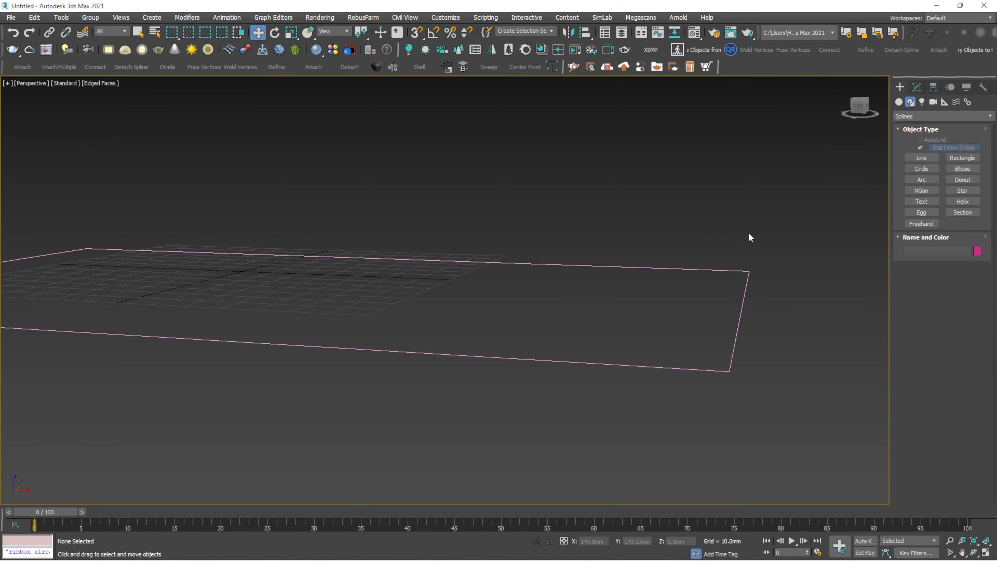
{"action": "left_click", "coordinate": [627, 364]}
{"action": "left_click", "coordinate": [916, 87]}
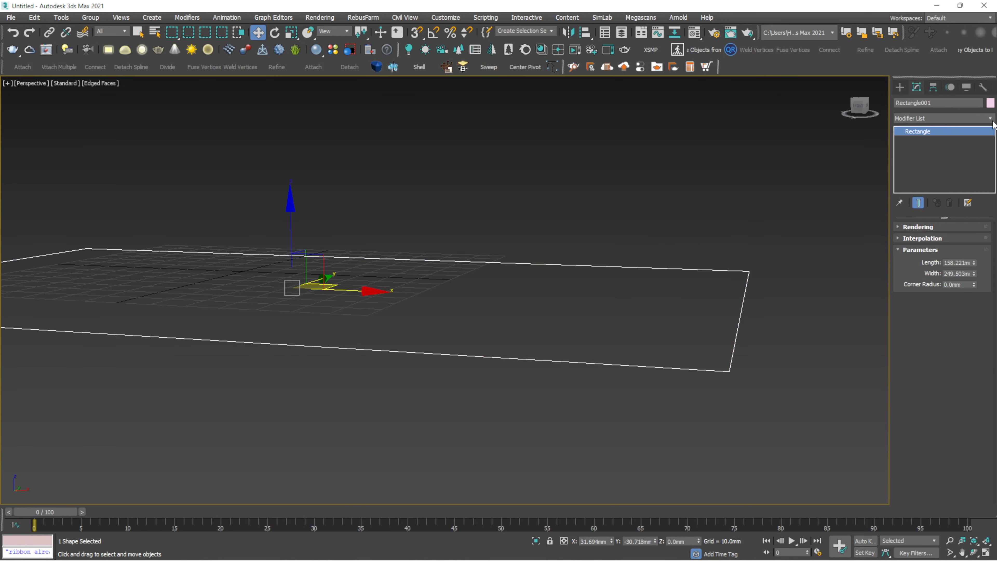
{"action": "left_click", "coordinate": [991, 119]}
{"action": "type", "text": "sw"}
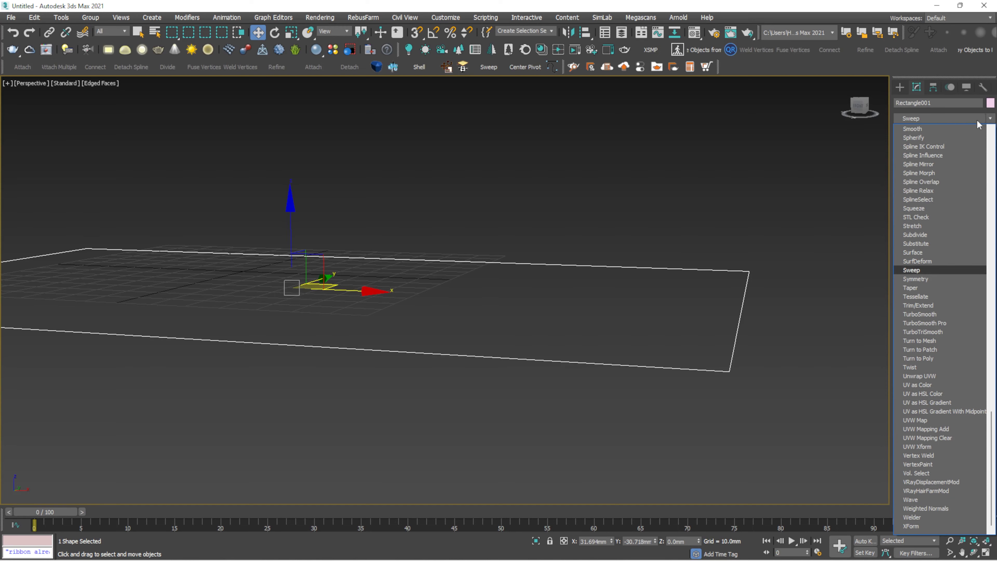
{"action": "key", "text": "Return"}
- Change the built-in section from Angle to Bar, giving a 6.0 mm rectangular frame
{"action": "left_click", "coordinate": [683, 168]}
{"action": "left_click", "coordinate": [712, 358]}
{"action": "middle_click_drag", "start_coordinate": [712, 359], "coordinate": [632, 309], "text": "alt"}
{"action": "scroll", "coordinate": [657, 214], "scroll_direction": "up", "scroll_amount": 4}
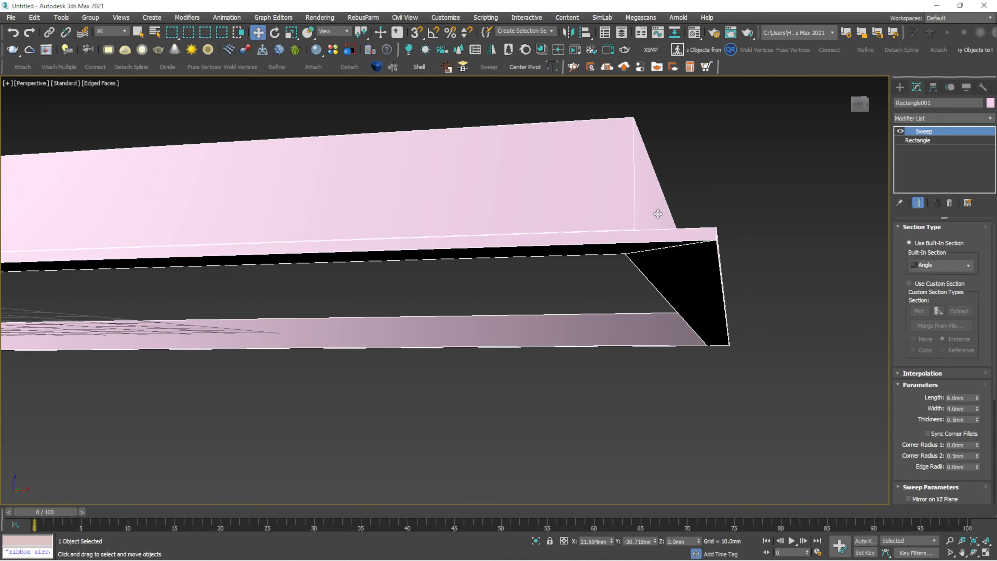
{"action": "middle_click_drag", "start_coordinate": [657, 214], "coordinate": [663, 216], "text": "alt"}
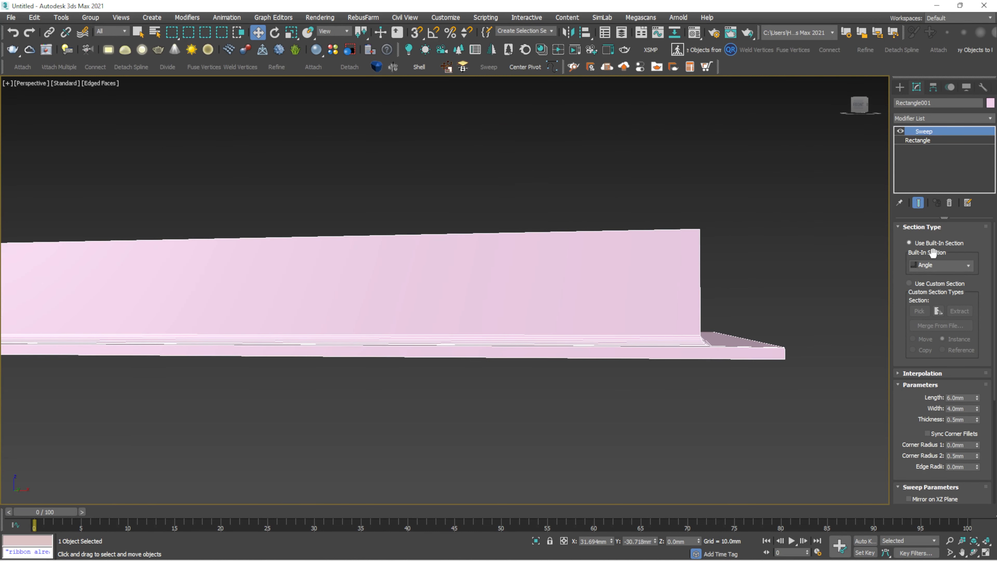
{"action": "left_click", "coordinate": [968, 265]}
{"action": "left_click", "coordinate": [936, 283]}
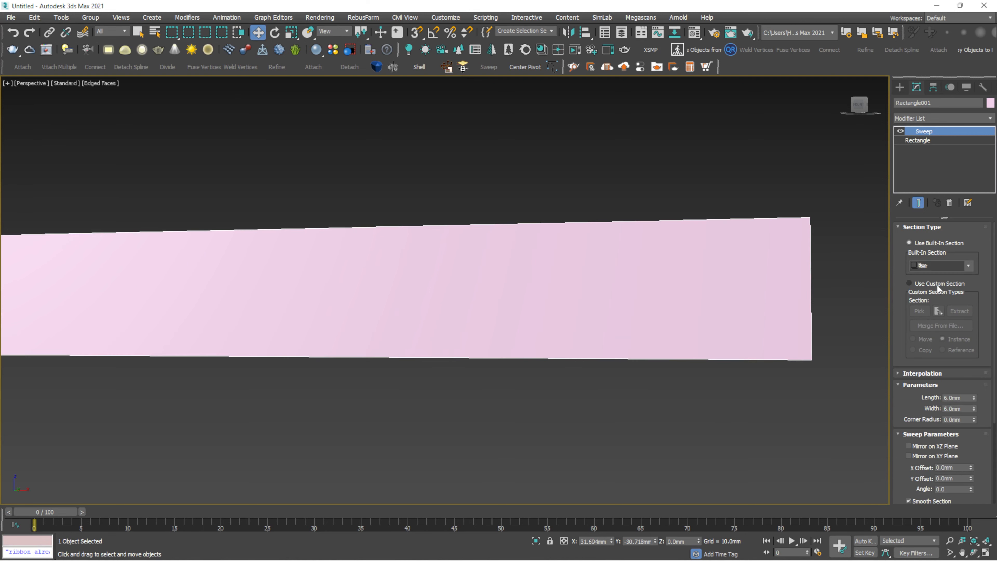
{"action": "scroll", "coordinate": [768, 305], "scroll_direction": "down", "scroll_amount": 3}
{"action": "scroll", "coordinate": [471, 296], "scroll_direction": "down", "scroll_amount": 3}
{"action": "middle_click_drag", "start_coordinate": [481, 291], "coordinate": [525, 273], "text": "alt"}
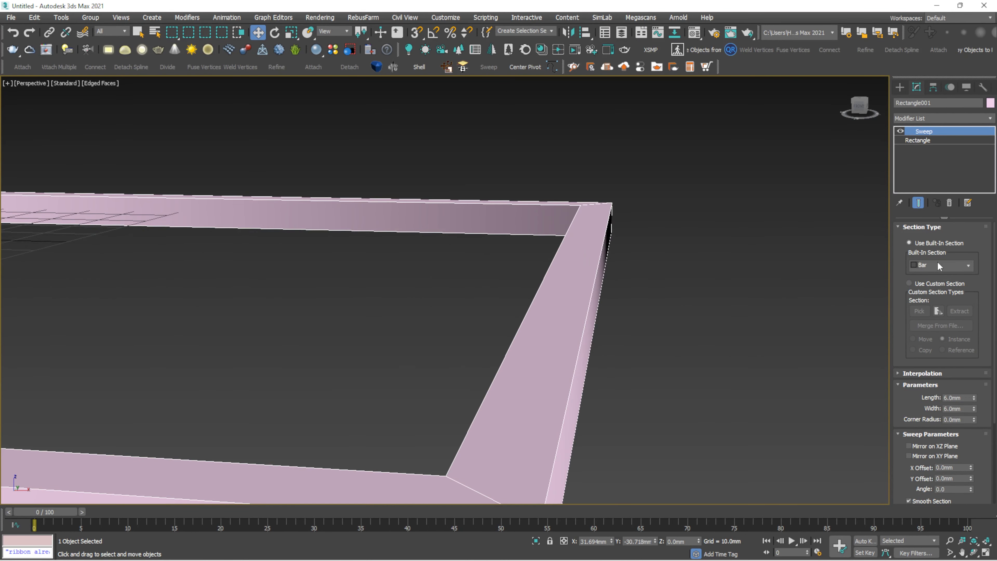
- Give the swept rectangle the Channel built-in profile, then the Tee profile
{"action": "left_click", "coordinate": [968, 265]}
{"action": "left_click", "coordinate": [939, 289]}
{"action": "middle_click_drag", "start_coordinate": [810, 297], "coordinate": [647, 293], "text": "alt"}
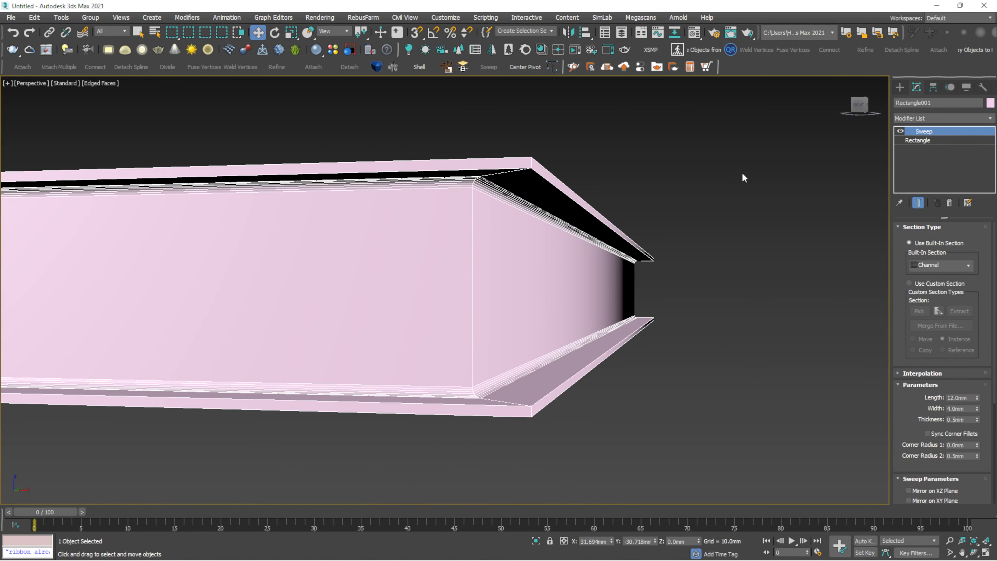
{"action": "left_click", "coordinate": [968, 265]}
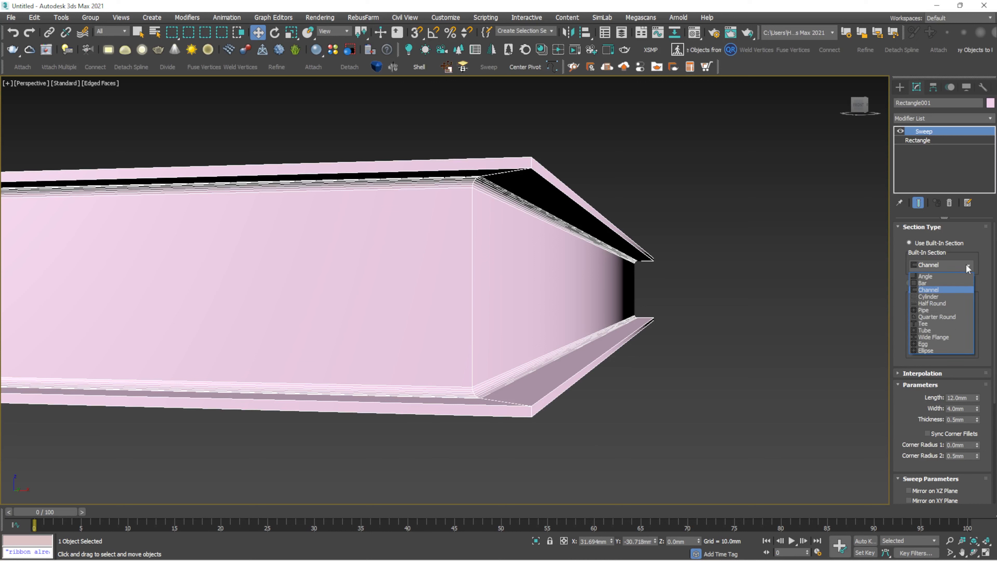
{"action": "left_click", "coordinate": [926, 324]}
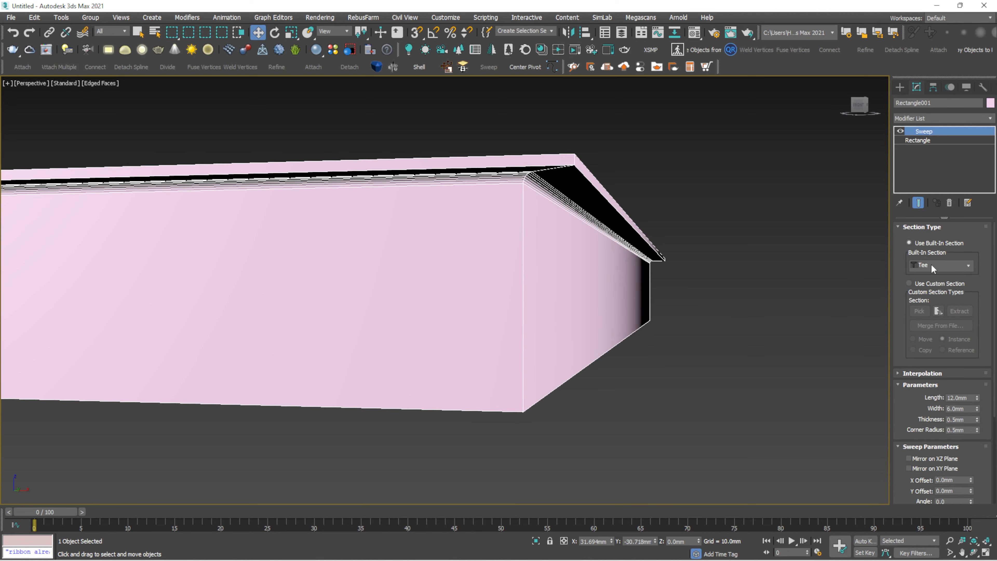
- Try the Wide Flange and Quarter Round profiles, then enable Use Custom Section
{"action": "left_click", "coordinate": [955, 268]}
{"action": "left_click", "coordinate": [932, 336]}
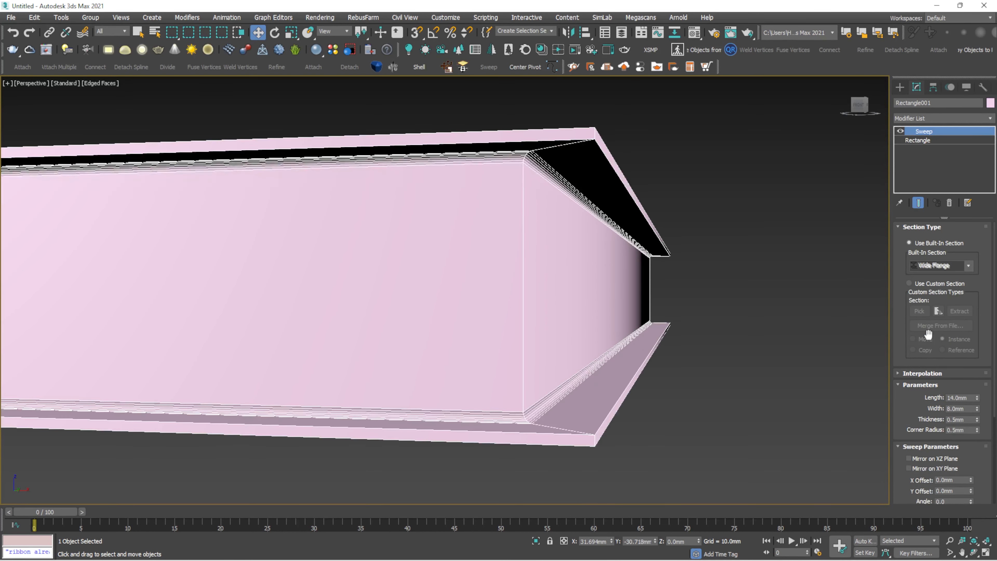
{"action": "left_click", "coordinate": [968, 265]}
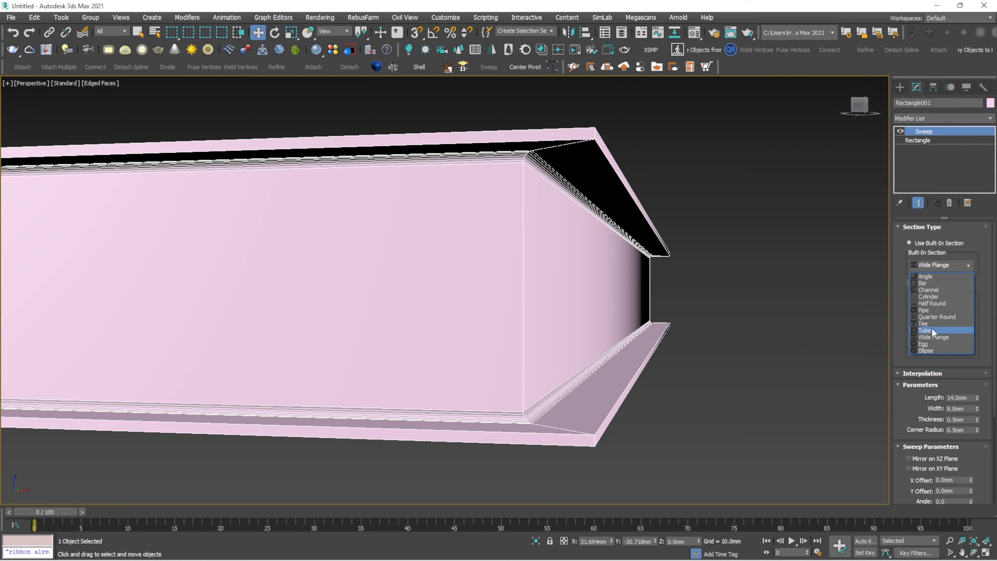
{"action": "left_click", "coordinate": [932, 318]}
{"action": "middle_click_drag", "start_coordinate": [583, 256], "coordinate": [749, 268], "text": "alt"}
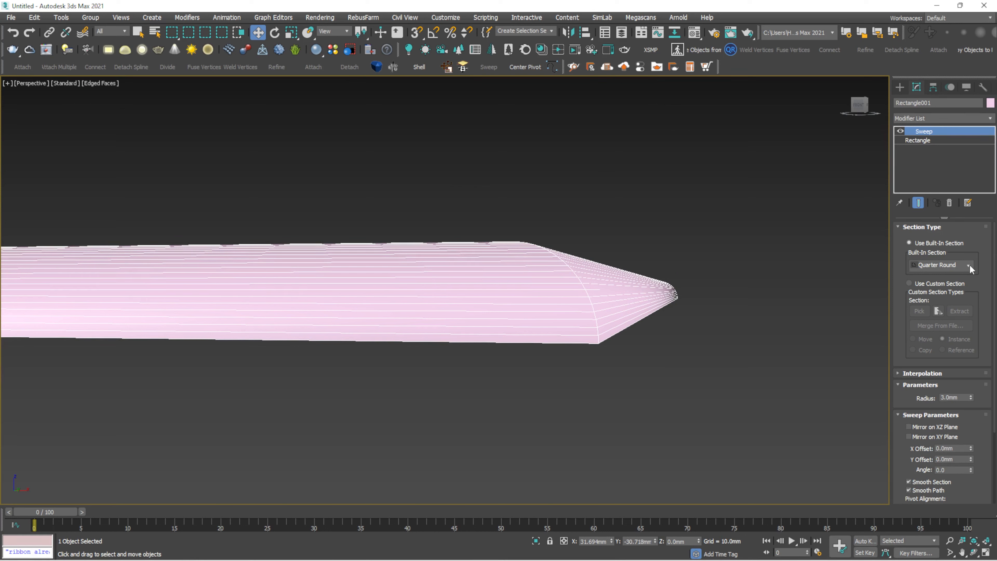
{"action": "left_click", "coordinate": [909, 283]}
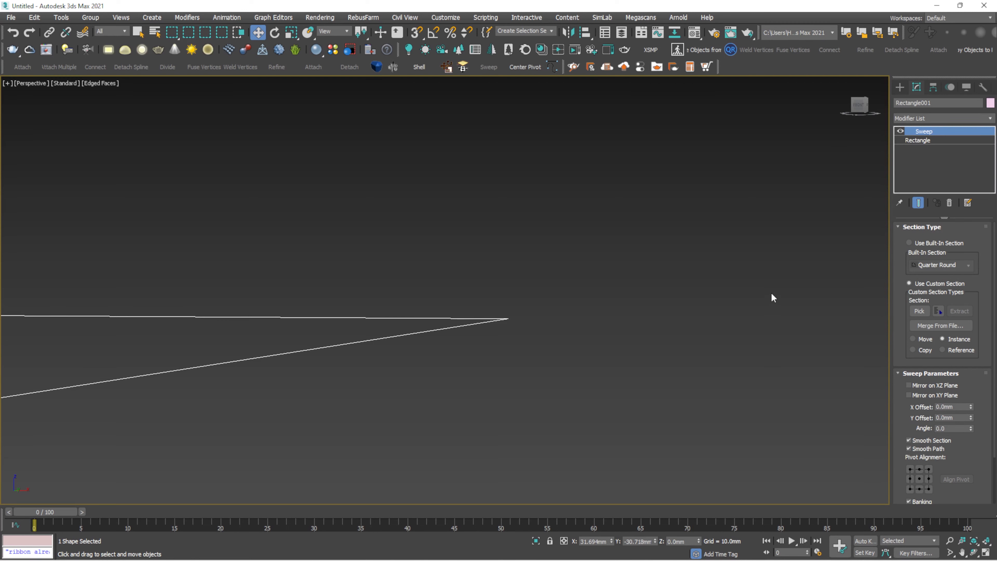
- In Front view, start a Line spline with vertex snapping turned on
{"action": "left_click_drag", "start_coordinate": [614, 249], "coordinate": [565, 230]}
{"action": "key", "text": "f"}
{"action": "scroll", "coordinate": [563, 235], "scroll_direction": "up", "scroll_amount": 4}
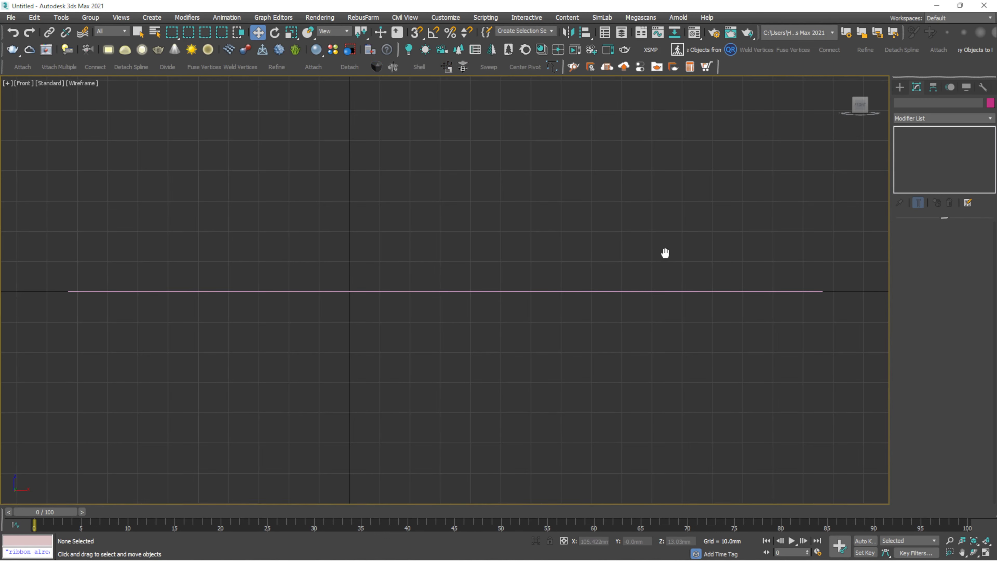
{"action": "scroll", "coordinate": [680, 249], "scroll_direction": "up", "scroll_amount": 1}
{"action": "left_click", "coordinate": [899, 86]}
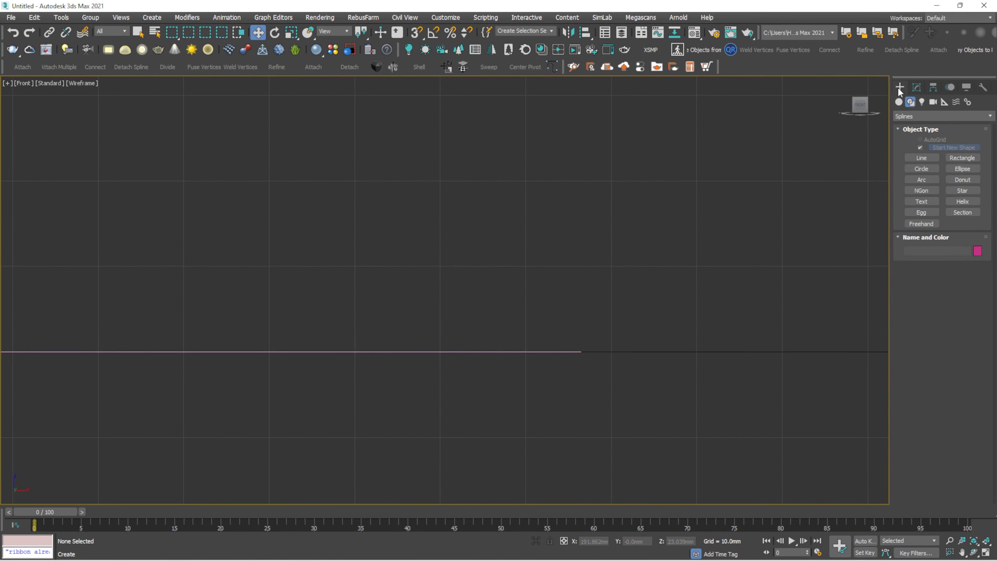
{"action": "left_click", "coordinate": [926, 156]}
{"action": "scroll", "coordinate": [619, 296], "scroll_direction": "down", "scroll_amount": 2}
{"action": "key", "text": "s"}
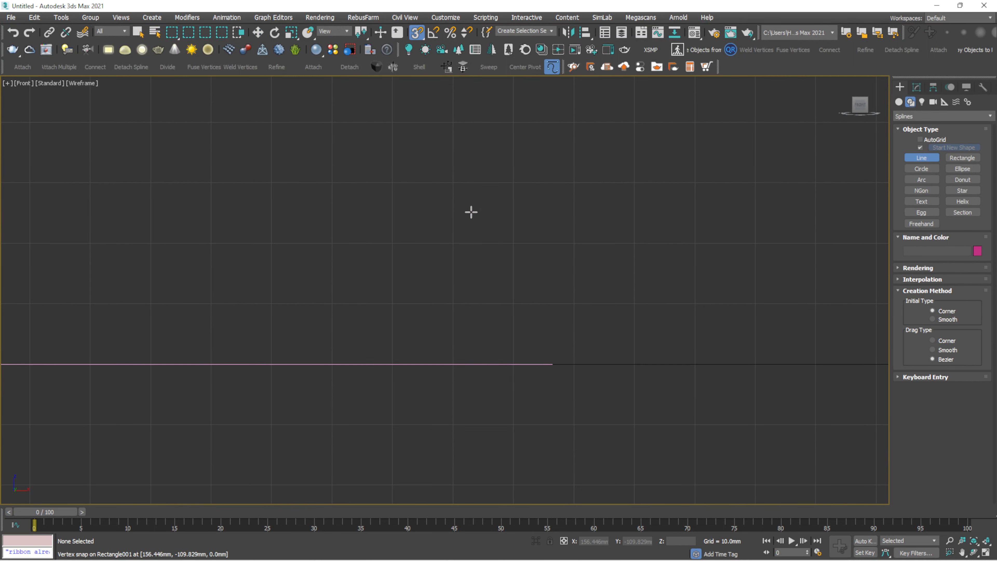
{"action": "right_click", "coordinate": [417, 32]}
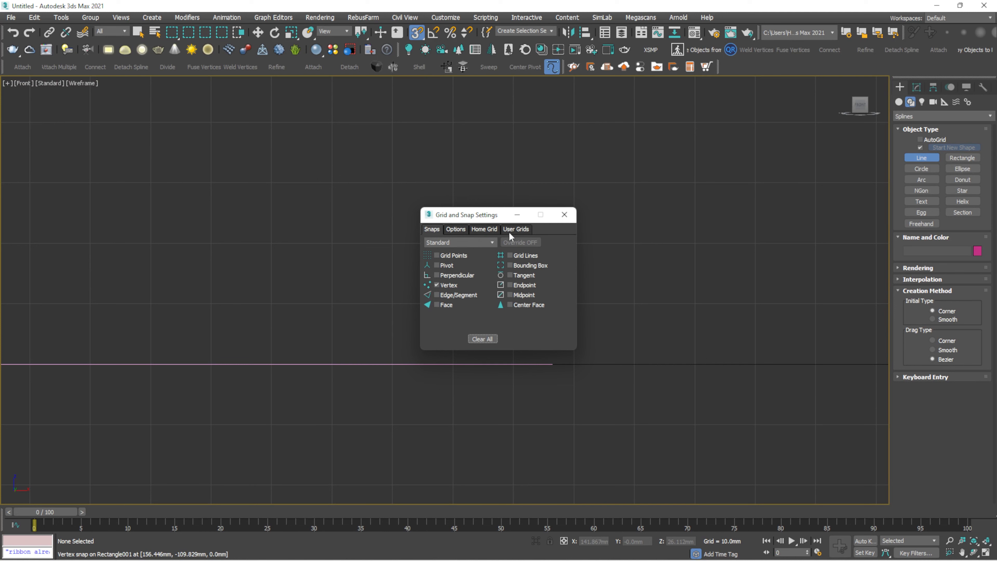
{"action": "left_click", "coordinate": [564, 215]}
{"action": "left_click_drag", "start_coordinate": [417, 33], "coordinate": [416, 68]}
{"action": "scroll", "coordinate": [576, 357], "scroll_direction": "down", "scroll_amount": 3}
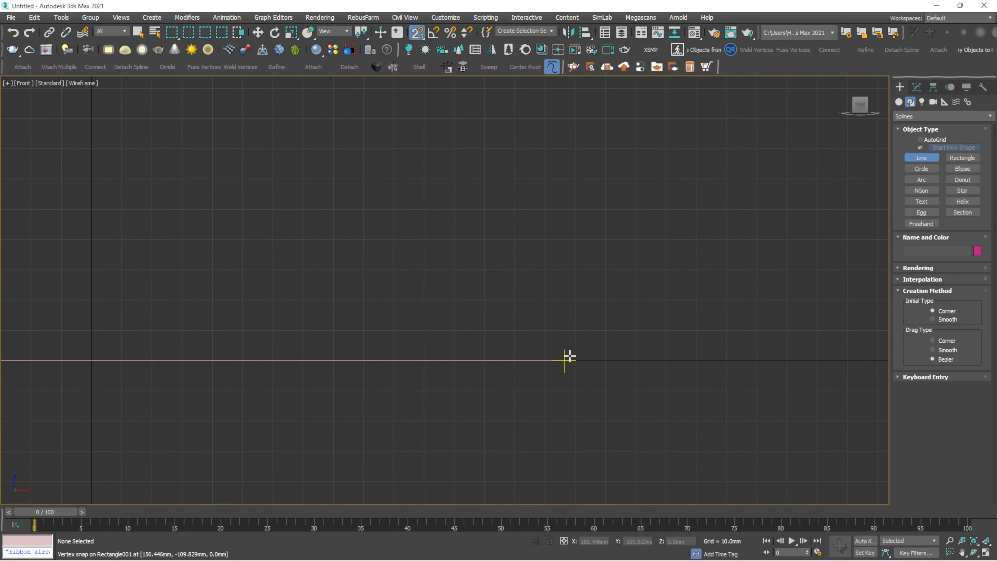
- Draw a closed profile from the rectangle's corner, with a wavy curved edge and straight sides
{"action": "left_click", "coordinate": [568, 357]}
{"action": "left_click_drag", "start_coordinate": [578, 313], "coordinate": [641, 293]}
{"action": "key", "text": "s"}
{"action": "left_click", "coordinate": [613, 293]}
{"action": "left_click", "coordinate": [654, 279]}
{"action": "left_click", "coordinate": [651, 261]}
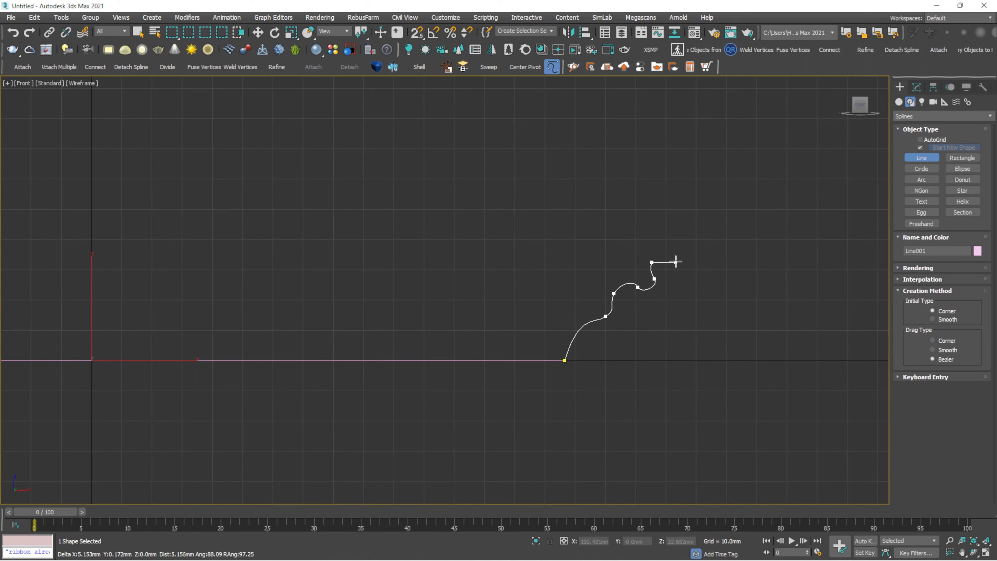
{"action": "left_click", "coordinate": [660, 261]}
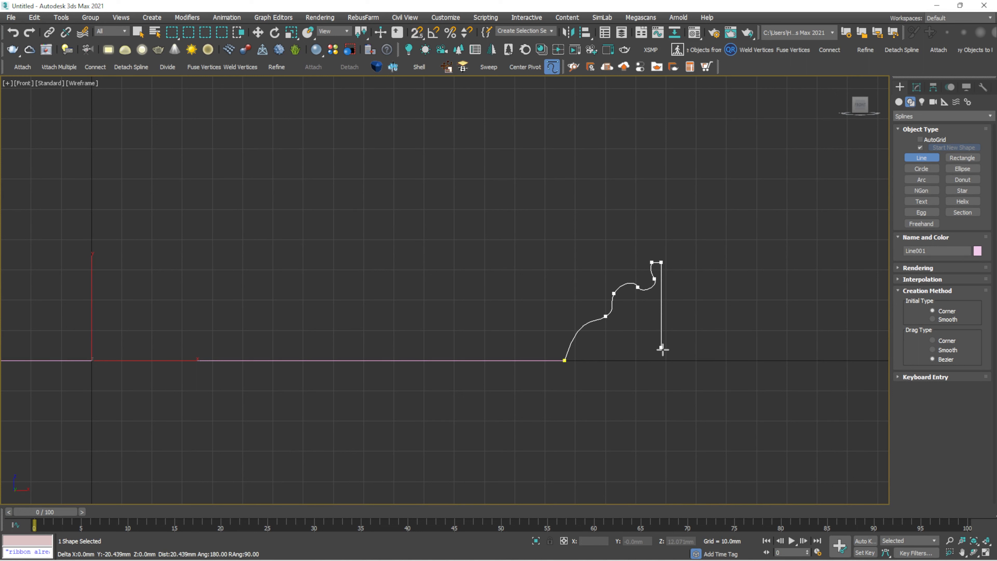
{"action": "left_click", "coordinate": [661, 360]}
{"action": "left_click", "coordinate": [564, 360]}
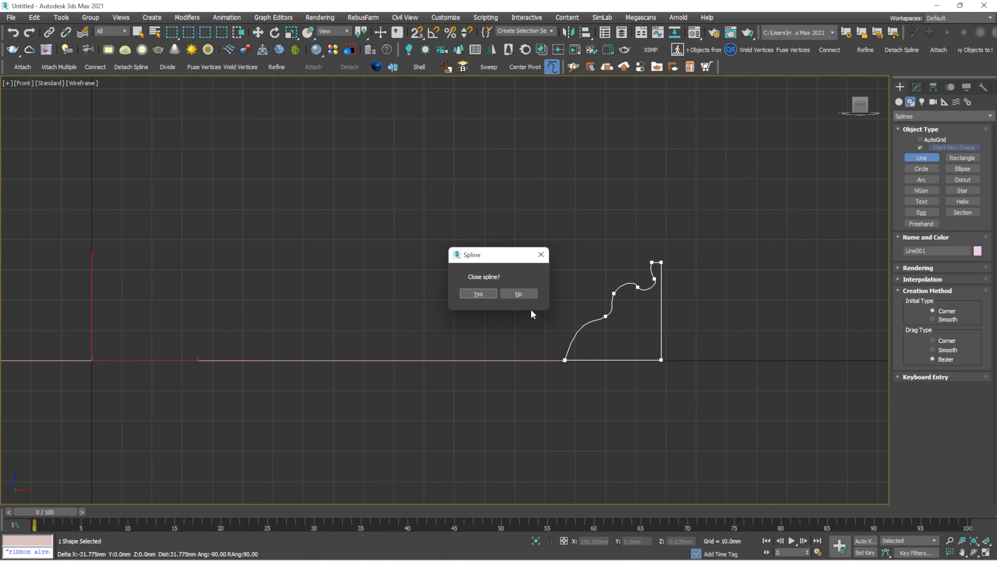
{"action": "left_click", "coordinate": [478, 293]}
{"action": "scroll", "coordinate": [592, 345], "scroll_direction": "up", "scroll_amount": 4}
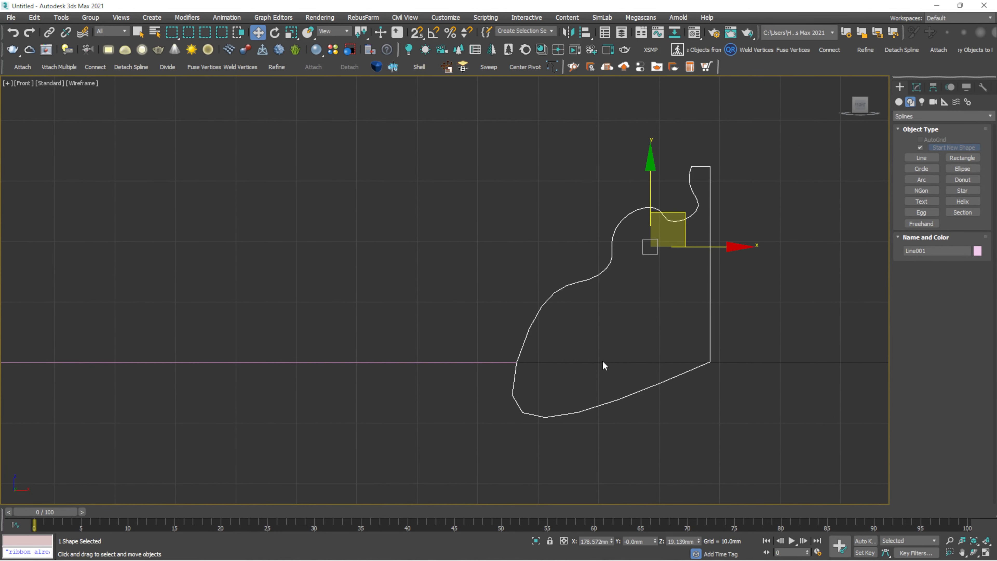
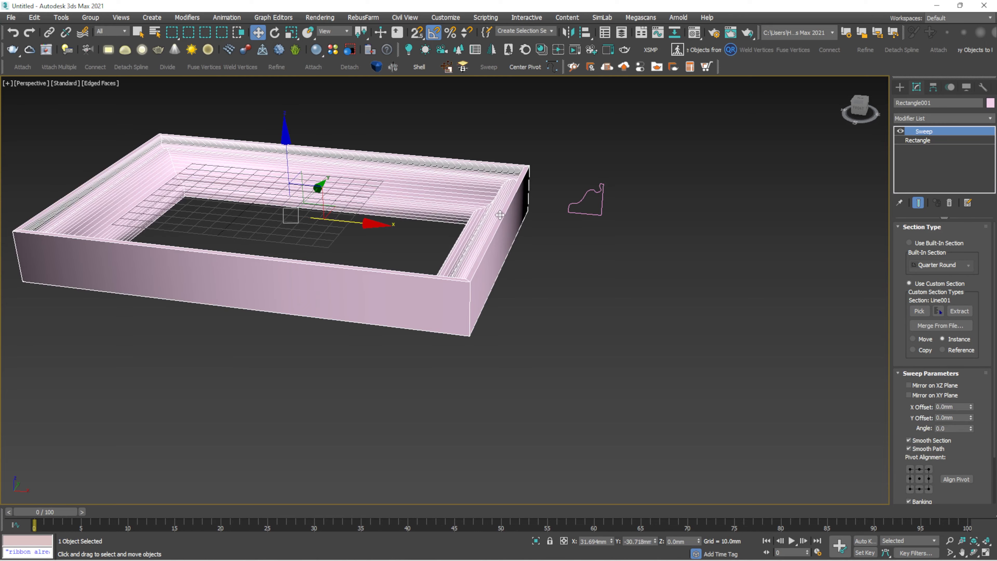
{"action": "scroll", "coordinate": [483, 195], "scroll_direction": "up", "scroll_amount": 5}
{"action": "middle_click_drag", "start_coordinate": [483, 195], "coordinate": [524, 185], "text": "alt"}
{"action": "left_click", "coordinate": [722, 185]}
{"action": "left_click", "coordinate": [500, 229]}
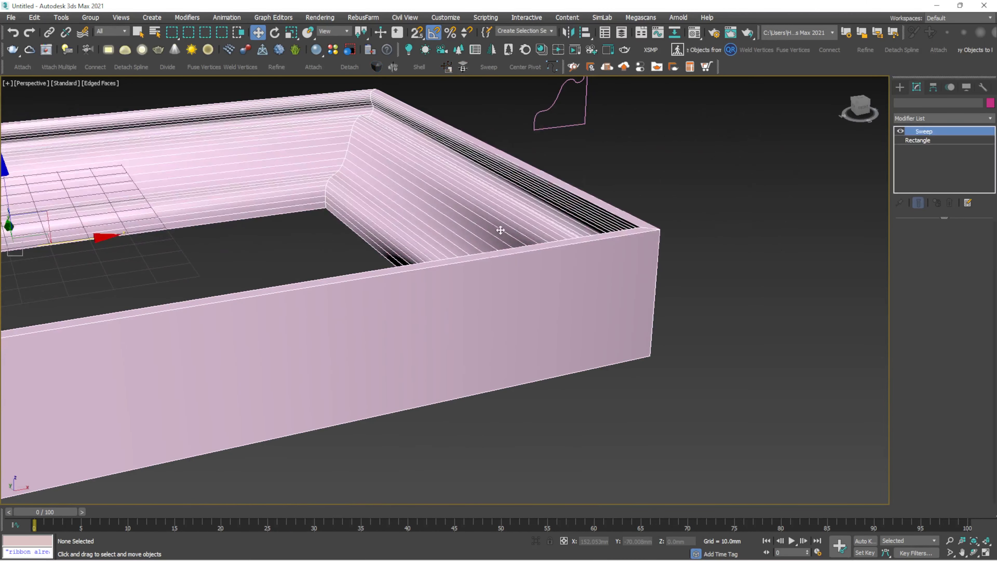
{"action": "middle_click_drag", "start_coordinate": [501, 229], "coordinate": [654, 314]}
{"action": "key", "text": "F4"}
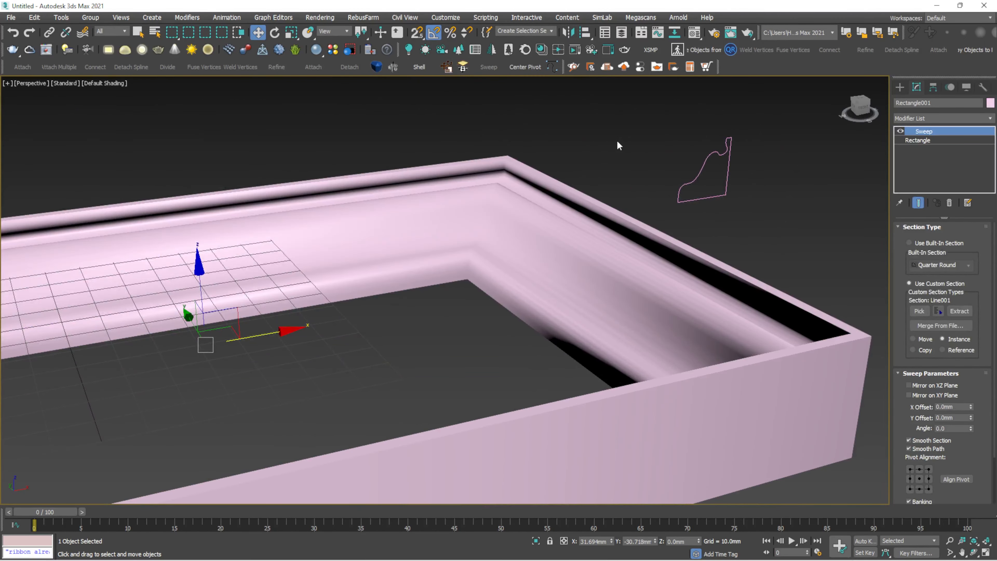
{"action": "scroll", "coordinate": [537, 251], "scroll_direction": "down", "scroll_amount": 3}
{"action": "middle_click_drag", "start_coordinate": [536, 252], "coordinate": [511, 253], "text": "alt"}
{"action": "scroll", "coordinate": [510, 255], "scroll_direction": "down", "scroll_amount": 3}
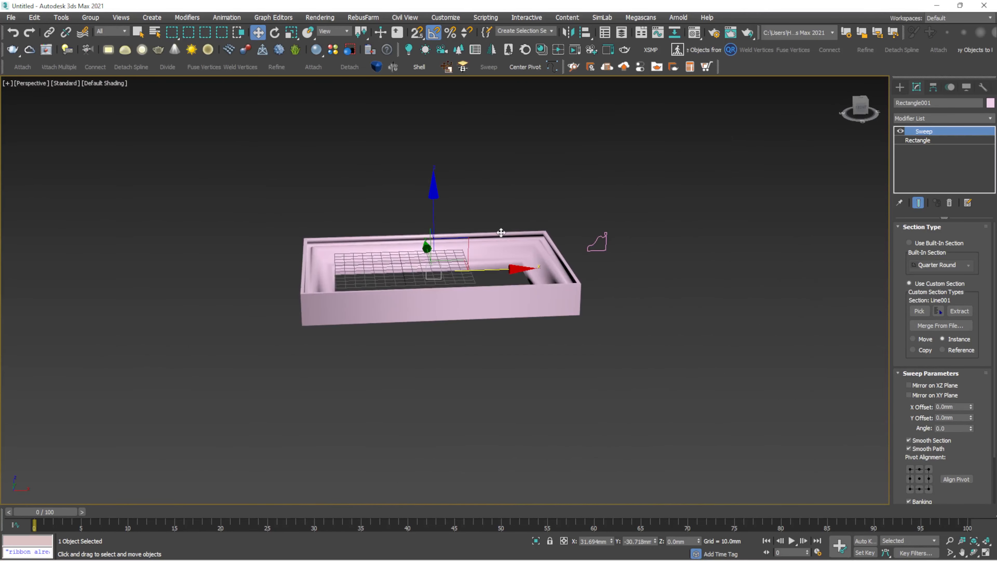
{"action": "scroll", "coordinate": [506, 257], "scroll_direction": "up", "scroll_amount": 5}
{"action": "key", "text": "F4"}
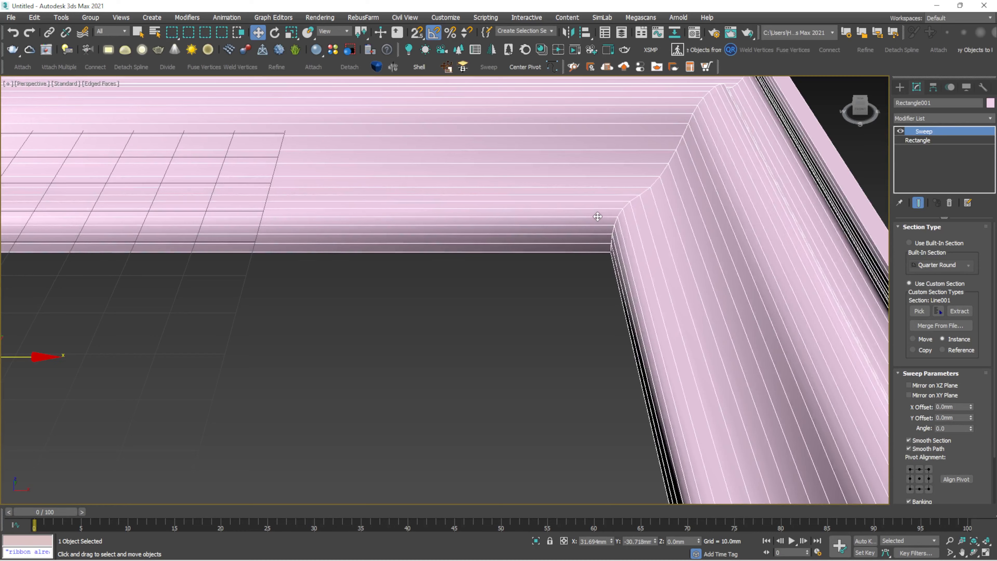
{"action": "scroll", "coordinate": [569, 235], "scroll_direction": "down", "scroll_amount": 5}
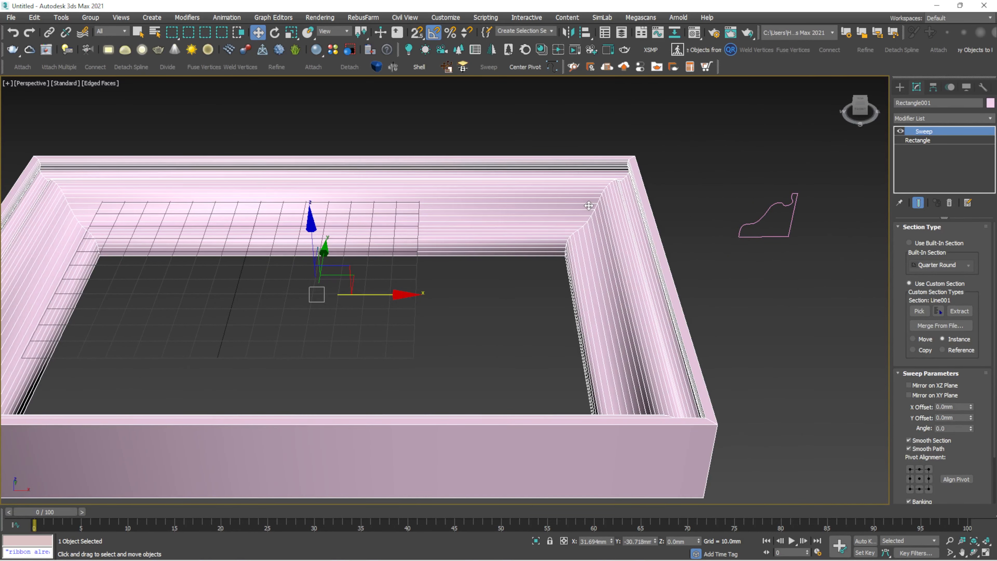
{"action": "middle_click_drag", "start_coordinate": [582, 233], "coordinate": [575, 223], "text": "alt"}
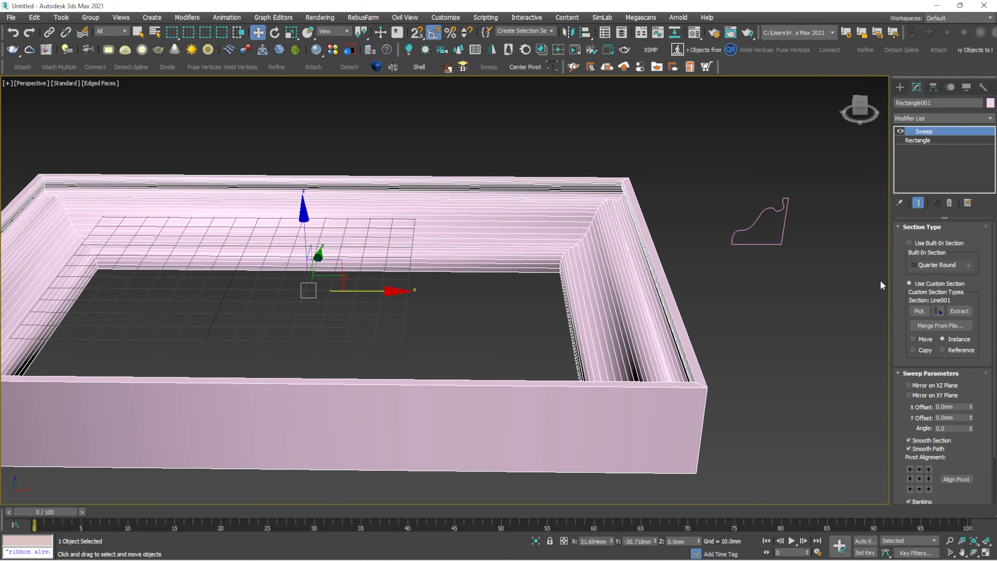
{"action": "scroll", "coordinate": [993, 255], "scroll_direction": "down", "scroll_amount": 2}
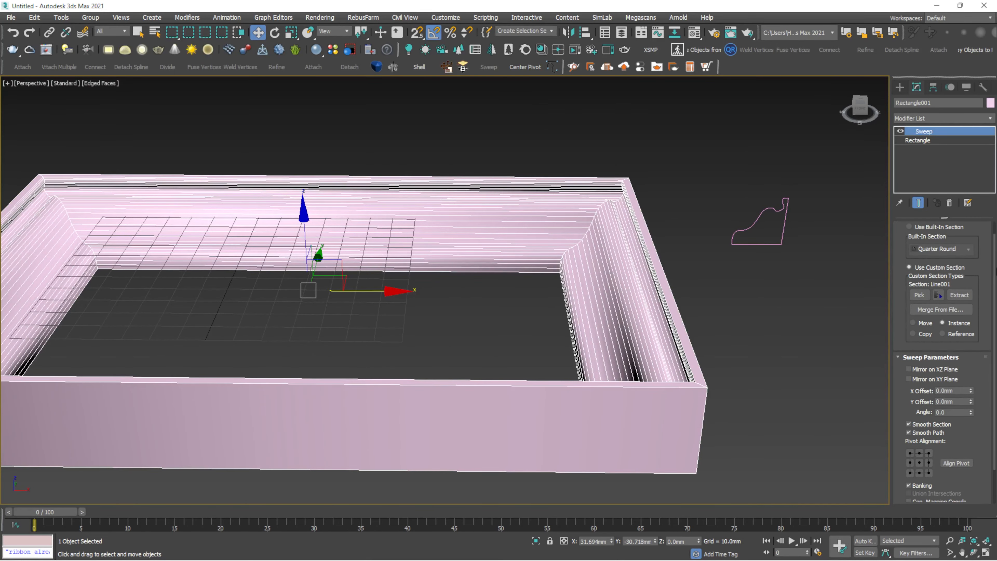
{"action": "middle_click_drag", "start_coordinate": [621, 316], "coordinate": [582, 317]}
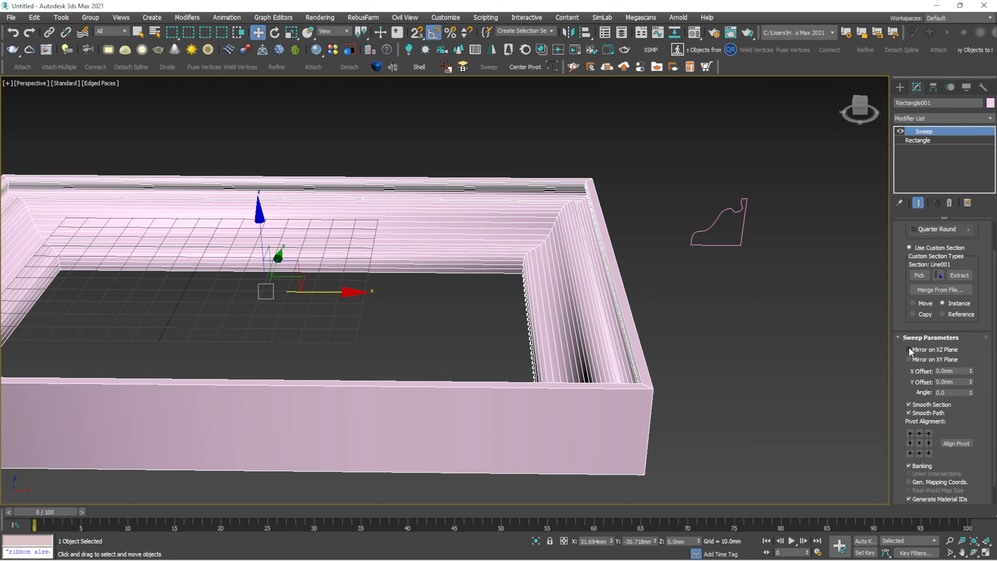
- Turn on Mirror on XZ Plane for the profile, trying Mirror on XY Plane but leaving it off
{"action": "left_click", "coordinate": [909, 349]}
{"action": "left_click", "coordinate": [909, 349]}
{"action": "left_click", "coordinate": [909, 359]}
{"action": "left_click", "coordinate": [908, 349]}
{"action": "left_click", "coordinate": [908, 350]}
{"action": "left_click", "coordinate": [908, 349]}
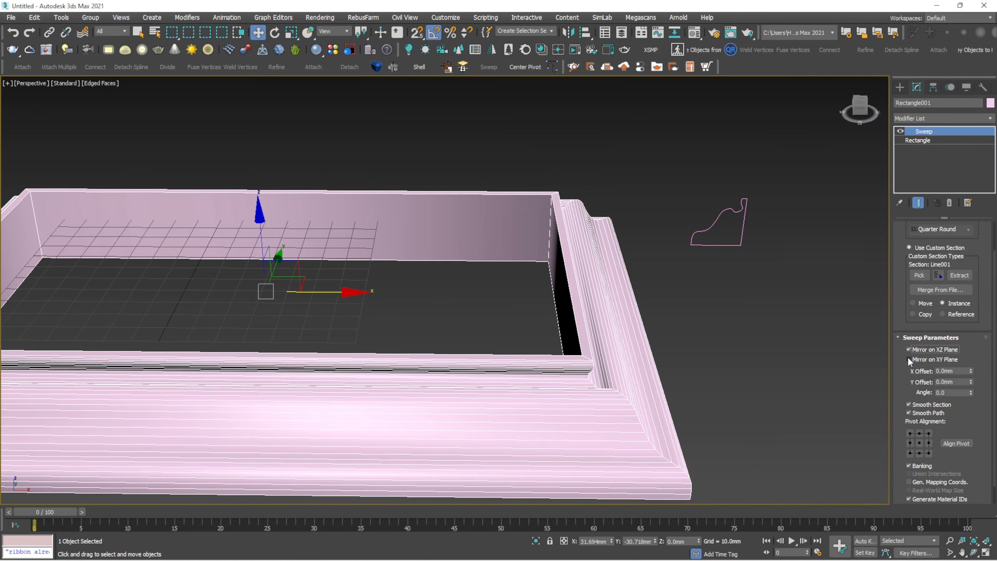
{"action": "left_click", "coordinate": [908, 358]}
{"action": "middle_click_drag", "start_coordinate": [639, 347], "coordinate": [635, 312], "text": "alt"}
{"action": "scroll", "coordinate": [636, 312], "scroll_direction": "down", "scroll_amount": 4}
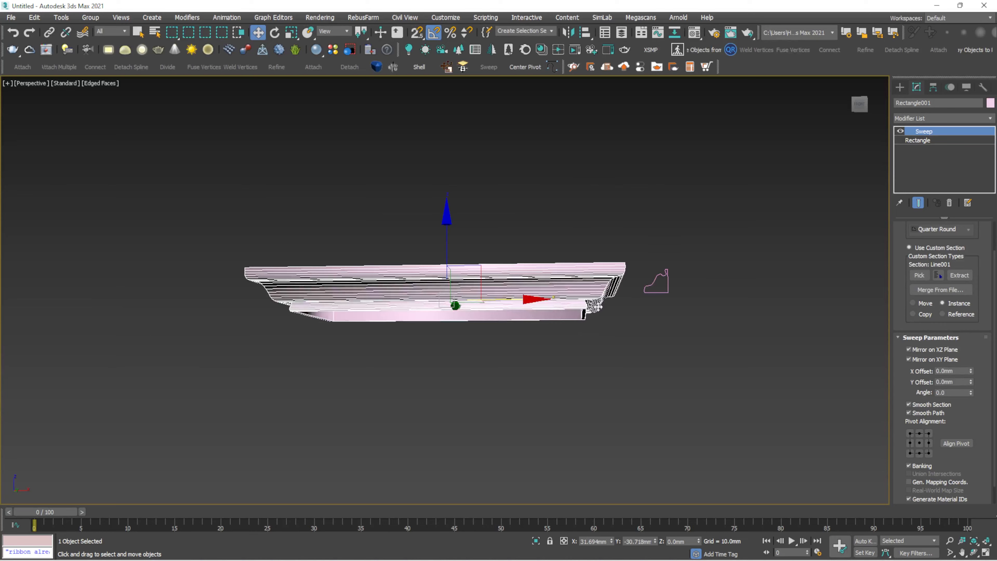
{"action": "left_click", "coordinate": [908, 359]}
{"action": "middle_click_drag", "start_coordinate": [690, 349], "coordinate": [595, 331], "text": "alt"}
- Test the X and Y Offset values, then reset both offsets to 0
{"action": "left_click_drag", "start_coordinate": [971, 373], "coordinate": [207, 383]}
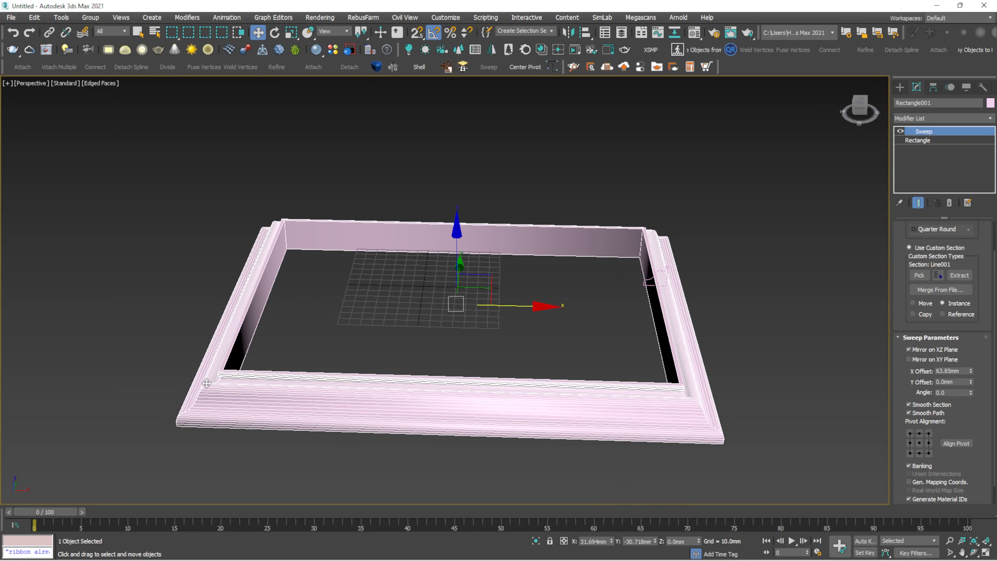
{"action": "right_click", "coordinate": [971, 372]}
{"action": "left_click_drag", "start_coordinate": [971, 383], "coordinate": [910, 542]}
{"action": "right_click", "coordinate": [970, 381]}
{"action": "left_click", "coordinate": [953, 141]}
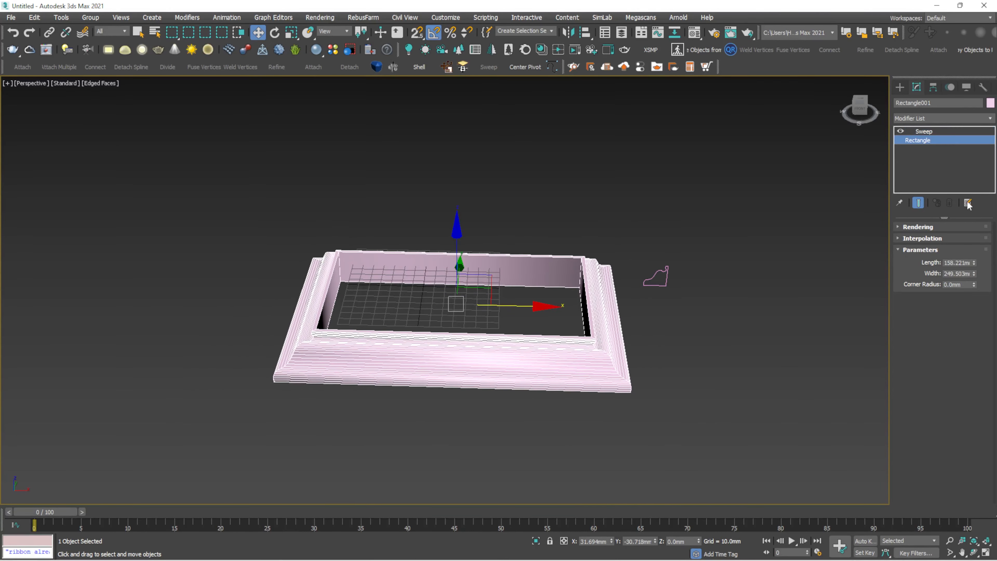
{"action": "left_click_drag", "start_coordinate": [973, 260], "coordinate": [969, 291]}
{"action": "right_click", "coordinate": [971, 256]}
{"action": "right_click", "coordinate": [970, 290]}
{"action": "left_click", "coordinate": [928, 133]}
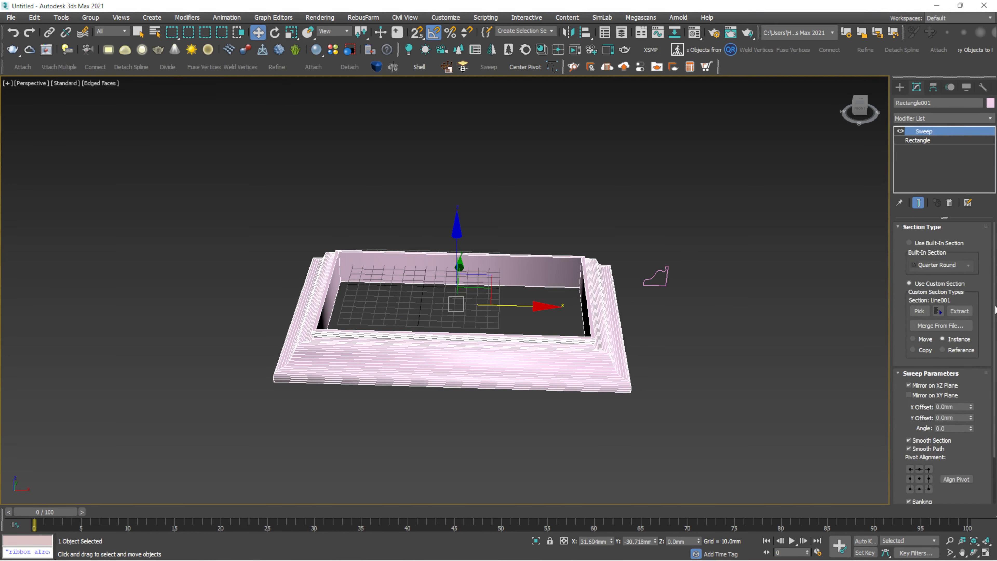
{"action": "scroll", "coordinate": [934, 432], "scroll_direction": "down", "scroll_amount": 3}
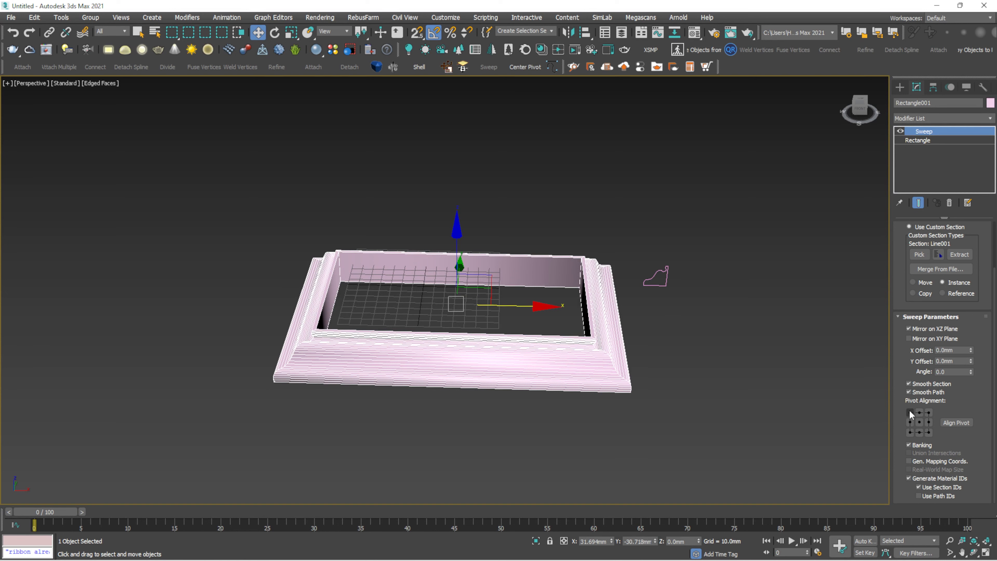
{"action": "left_click", "coordinate": [910, 413]}
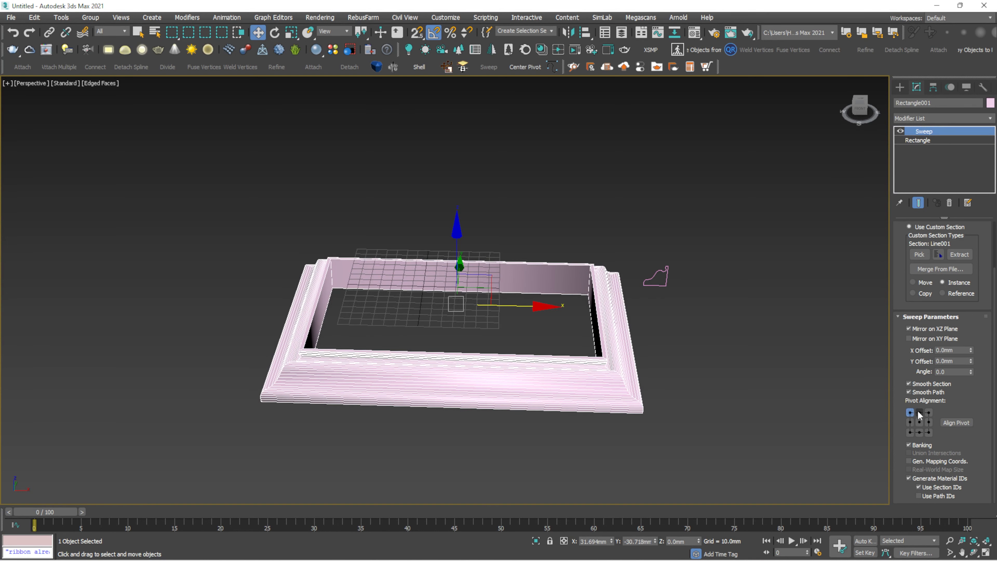
{"action": "left_click", "coordinate": [919, 413]}
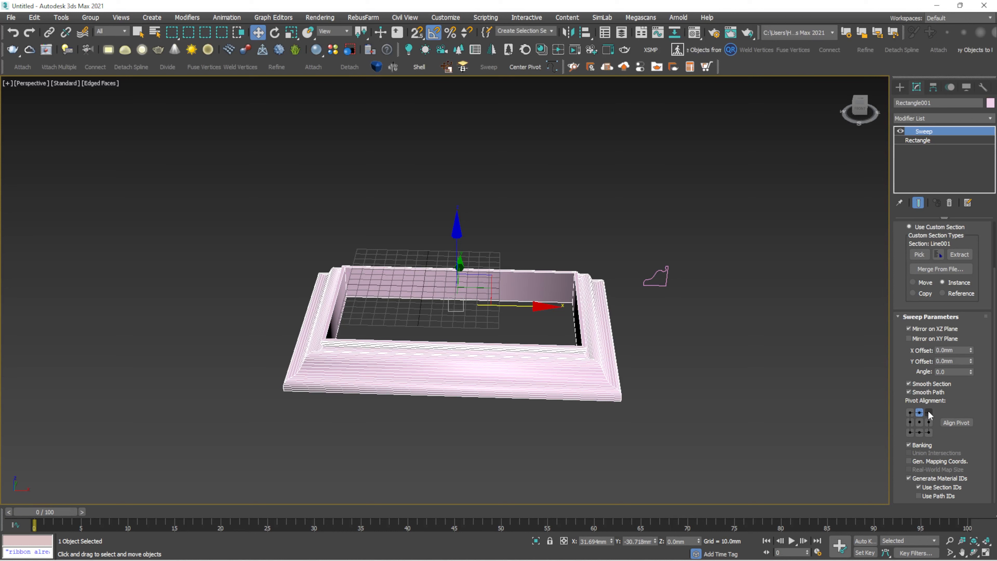
{"action": "left_click", "coordinate": [929, 413]}
{"action": "left_click", "coordinate": [910, 421]}
{"action": "left_click", "coordinate": [920, 422]}
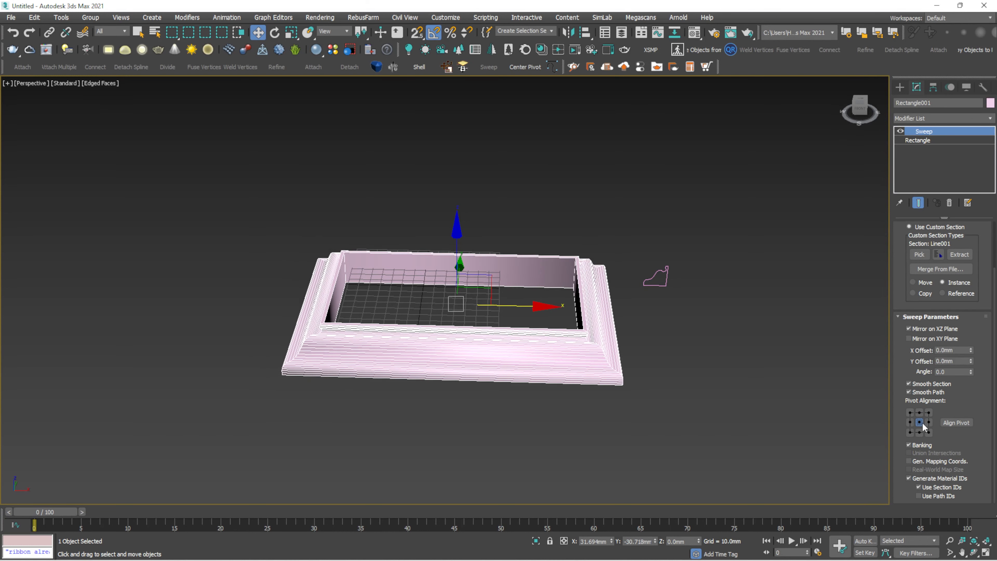
{"action": "left_click", "coordinate": [745, 337]}
{"action": "left_click", "coordinate": [587, 351]}
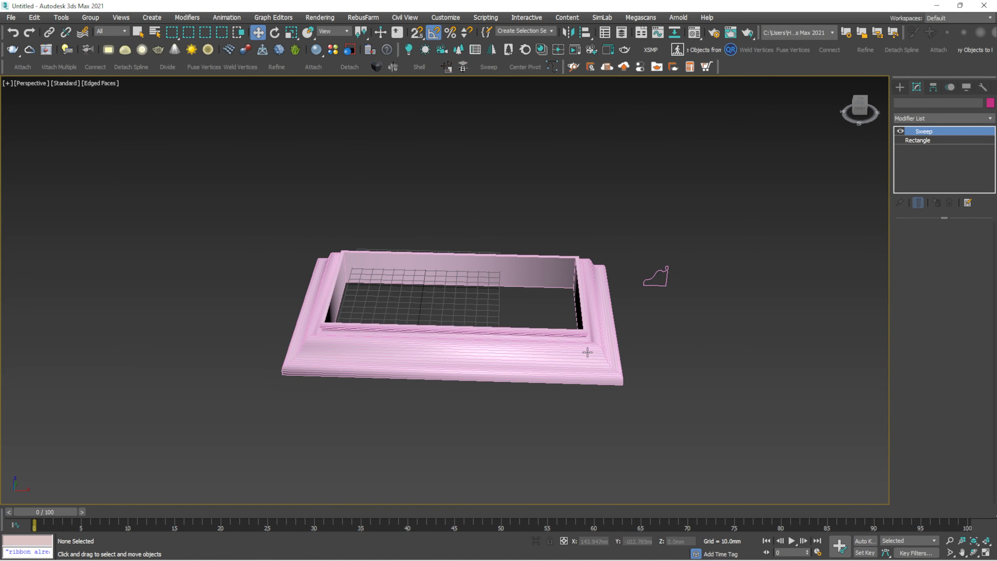
{"action": "key", "text": "f"}
- Cycle the profile's Pivot Alignment through the left, top, right and bottom points
{"action": "middle_click_drag", "start_coordinate": [586, 310], "coordinate": [410, 309]}
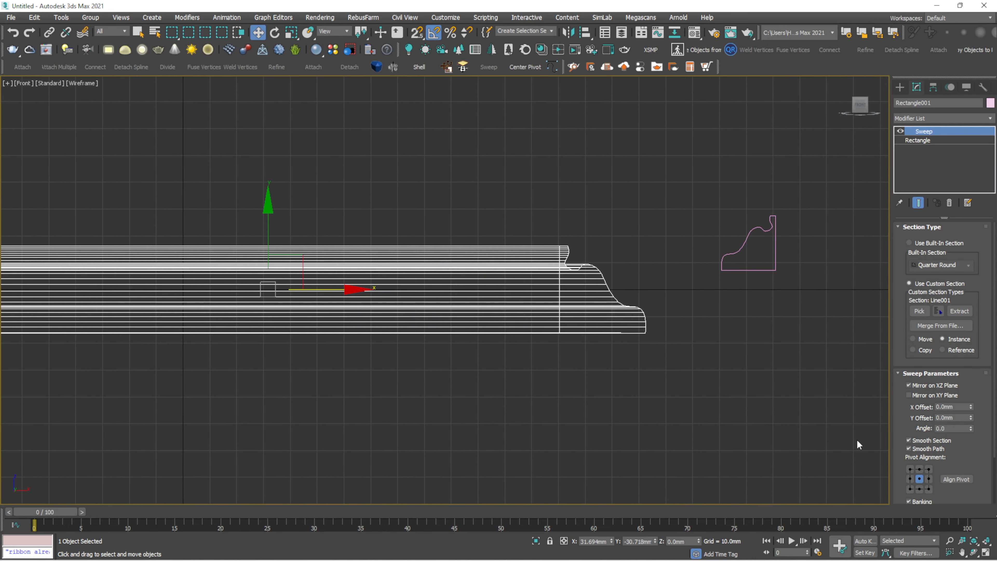
{"action": "left_click", "coordinate": [908, 448]}
{"action": "left_click", "coordinate": [909, 469]}
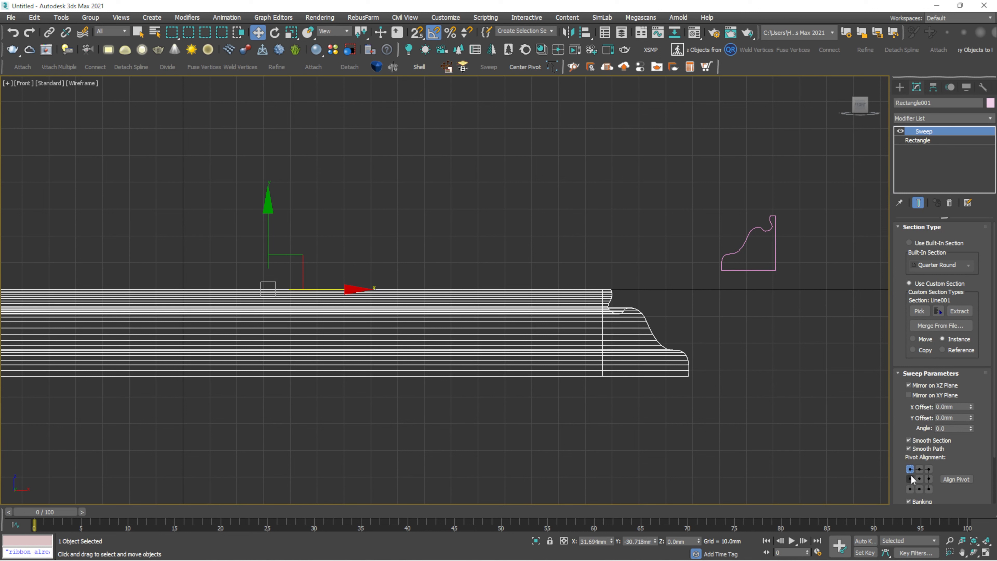
{"action": "left_click", "coordinate": [910, 479]}
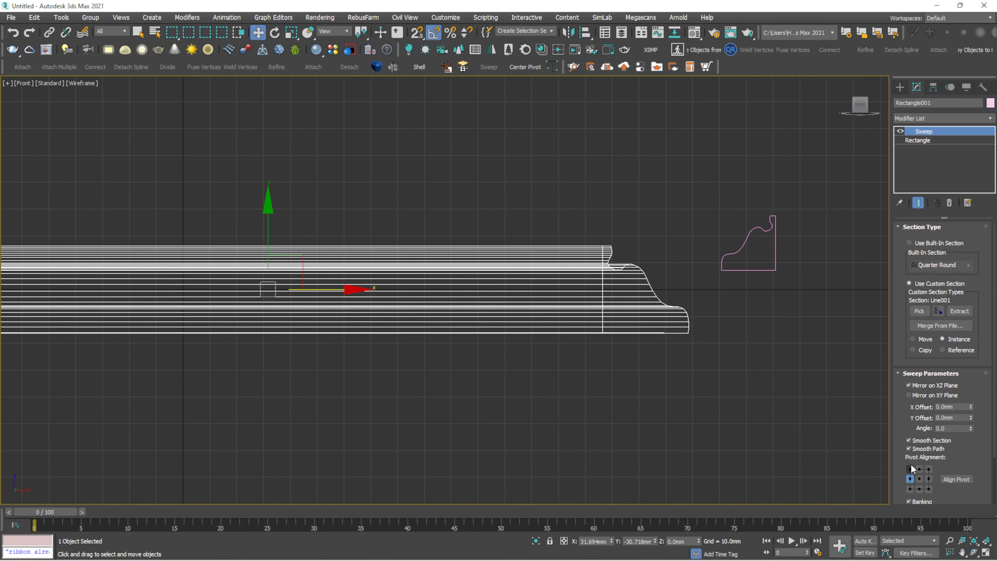
{"action": "left_click", "coordinate": [909, 469]}
{"action": "left_click", "coordinate": [910, 479]}
{"action": "left_click", "coordinate": [909, 488]}
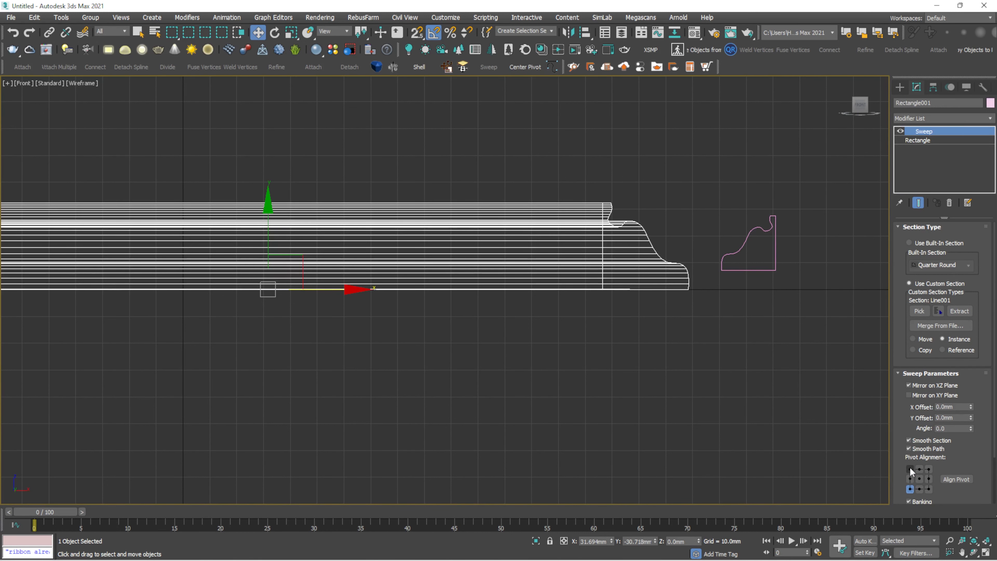
{"action": "left_click", "coordinate": [910, 479]}
{"action": "left_click", "coordinate": [910, 488]}
{"action": "left_click", "coordinate": [909, 468]}
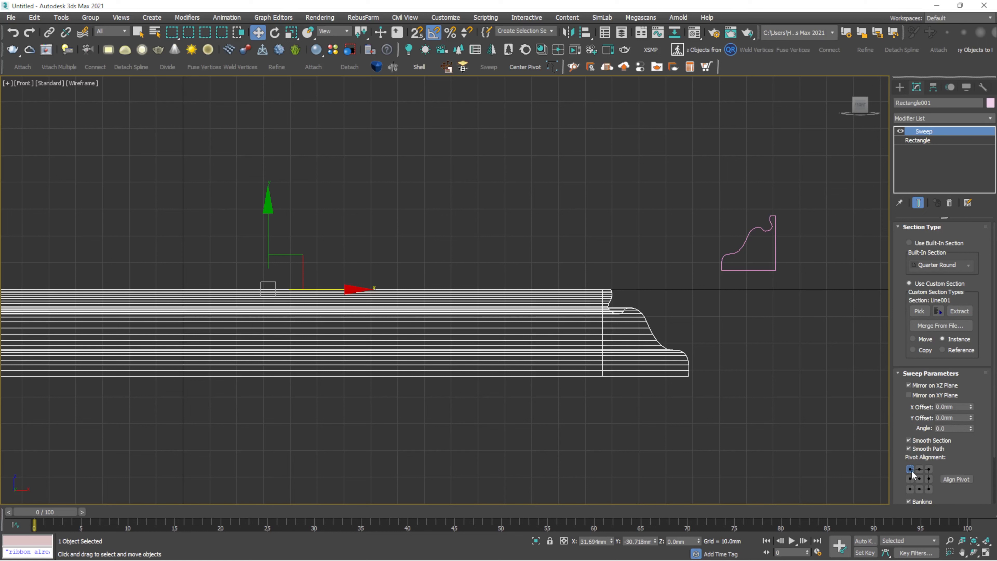
{"action": "left_click", "coordinate": [919, 469]}
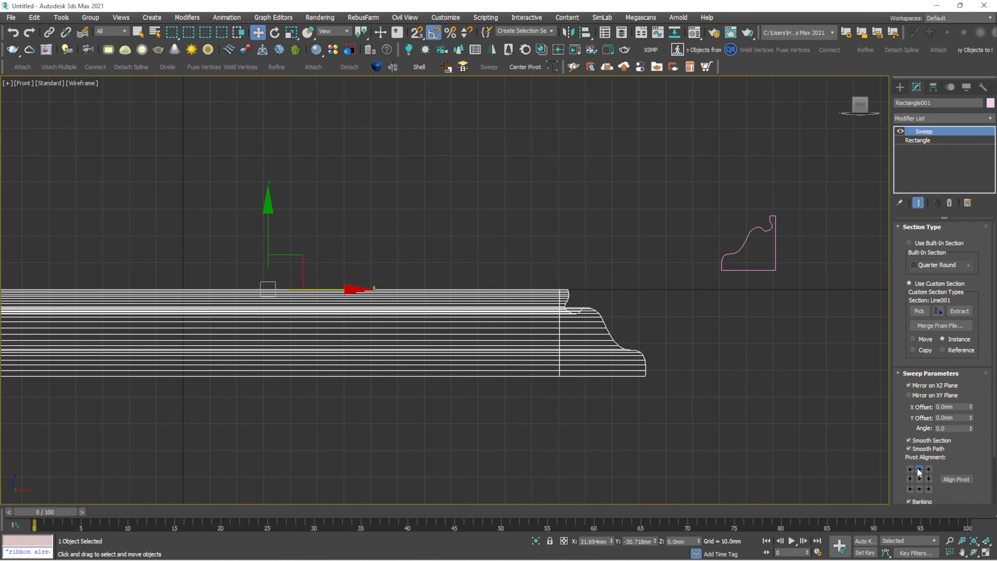
{"action": "left_click", "coordinate": [928, 469]}
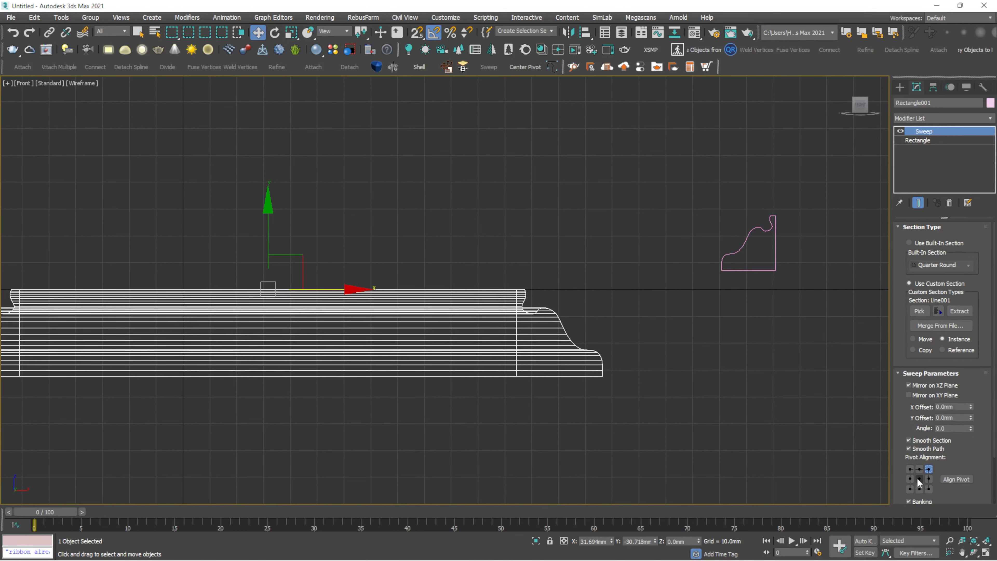
{"action": "left_click", "coordinate": [928, 478]}
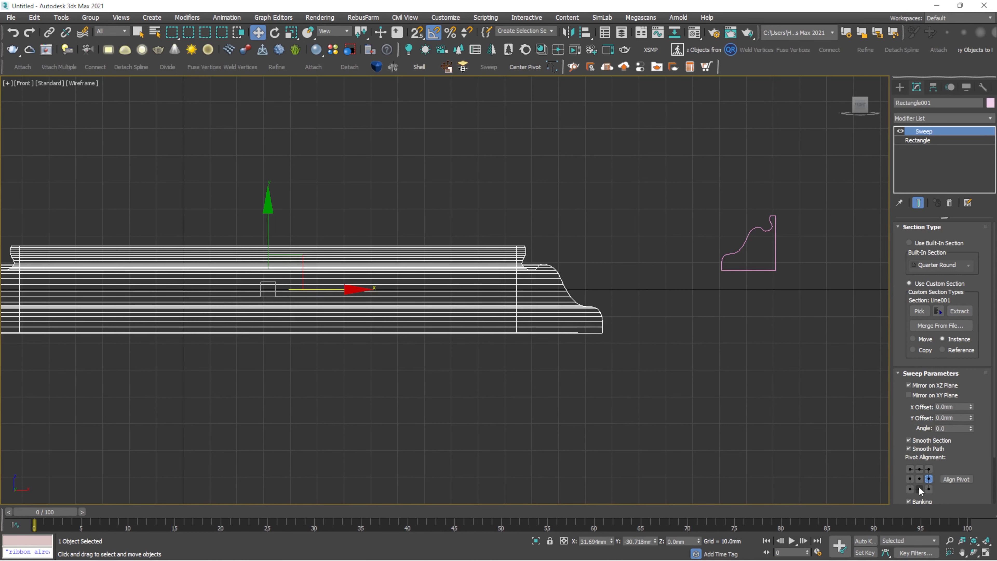
{"action": "left_click", "coordinate": [919, 488]}
{"action": "left_click", "coordinate": [929, 489]}
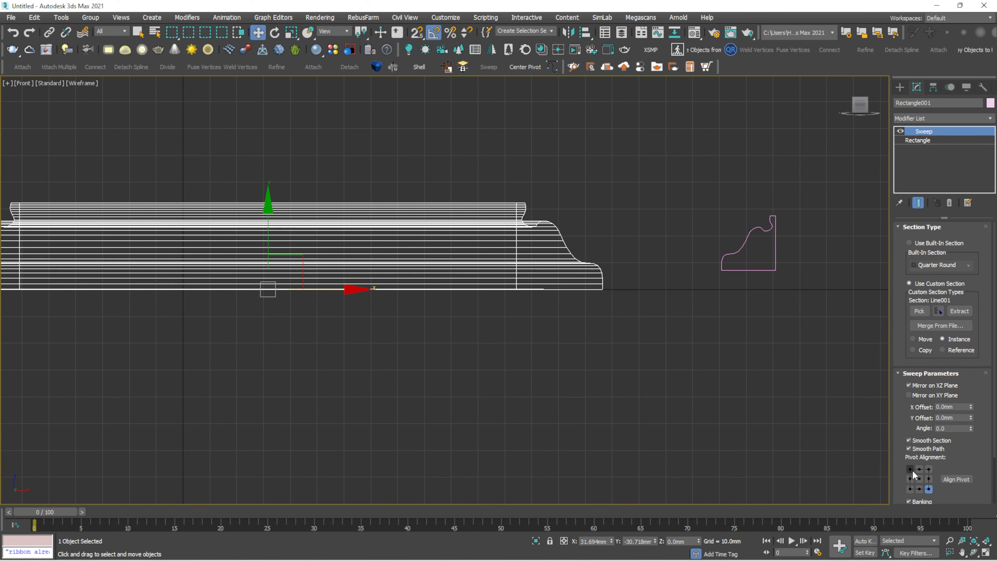
- Run through the alignment grid again and settle on the bottom-right point
{"action": "left_click", "coordinate": [910, 470]}
{"action": "left_click", "coordinate": [919, 469]}
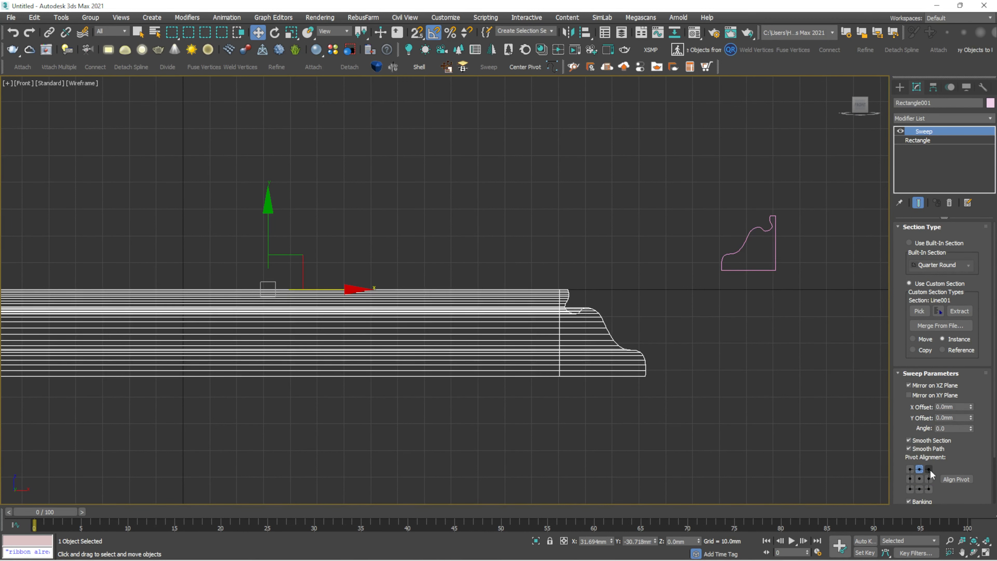
{"action": "left_click", "coordinate": [929, 469]}
{"action": "left_click", "coordinate": [929, 478]}
{"action": "left_click", "coordinate": [919, 479]}
{"action": "left_click", "coordinate": [910, 479]}
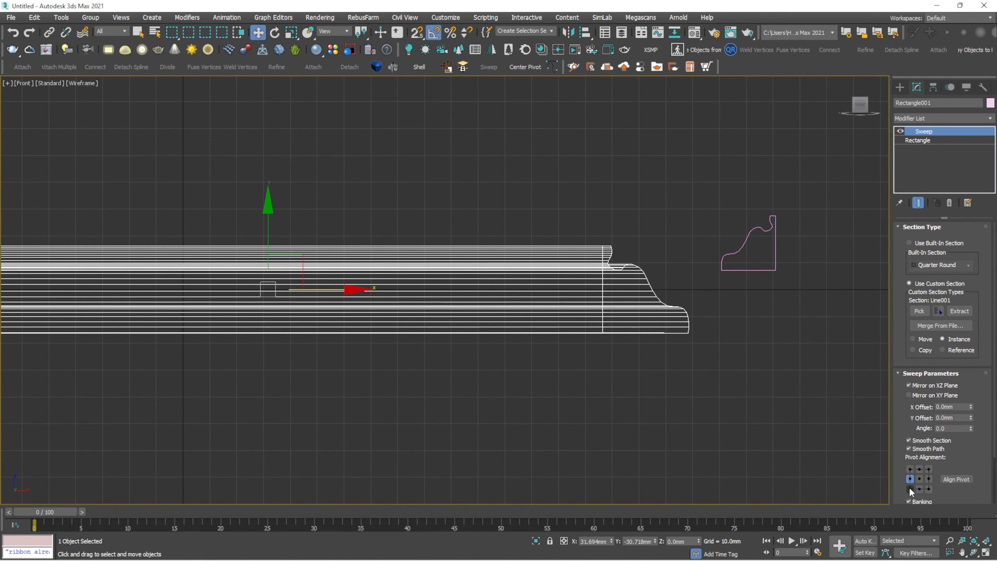
{"action": "left_click", "coordinate": [911, 490]}
{"action": "left_click", "coordinate": [919, 489]}
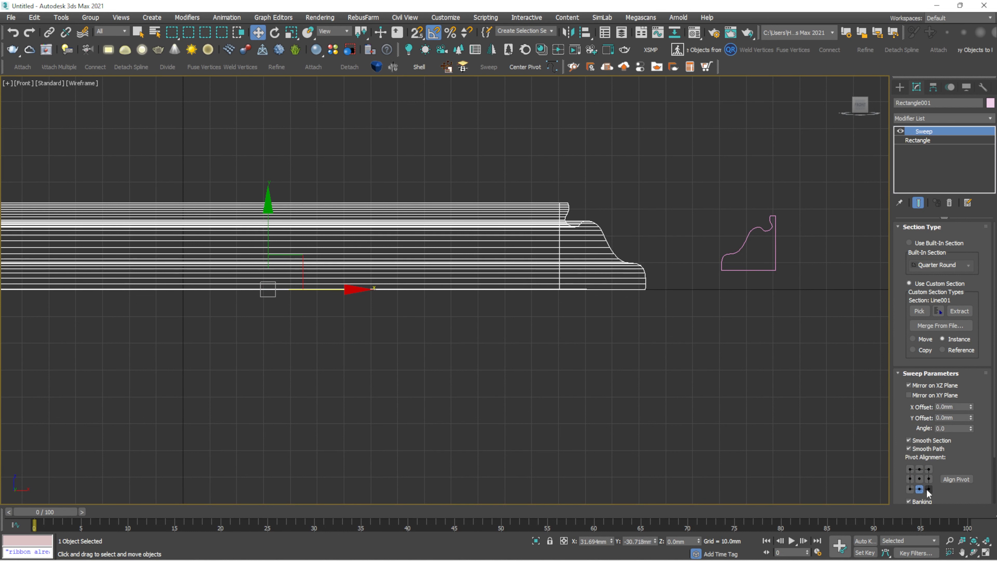
{"action": "left_click", "coordinate": [928, 490]}
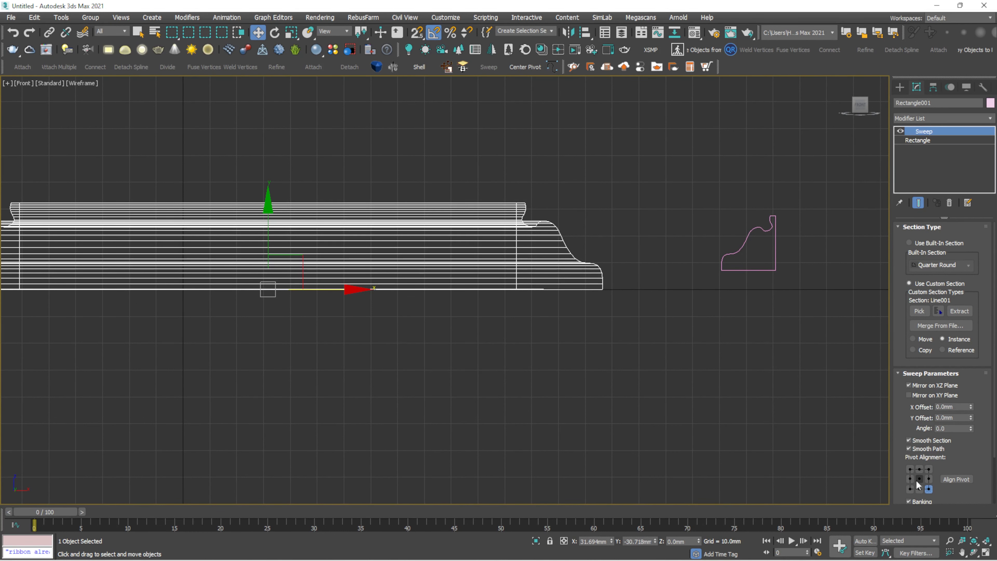
{"action": "left_click", "coordinate": [910, 469]}
{"action": "left_click", "coordinate": [919, 470]}
{"action": "left_click", "coordinate": [929, 469]}
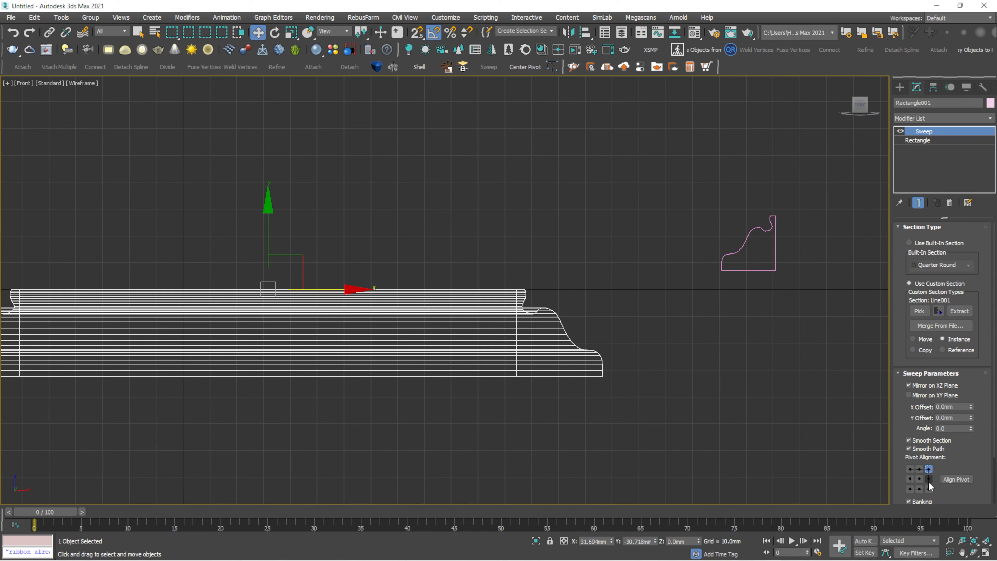
{"action": "left_click", "coordinate": [929, 479]}
{"action": "left_click", "coordinate": [928, 489]}
{"action": "left_click", "coordinate": [919, 489]}
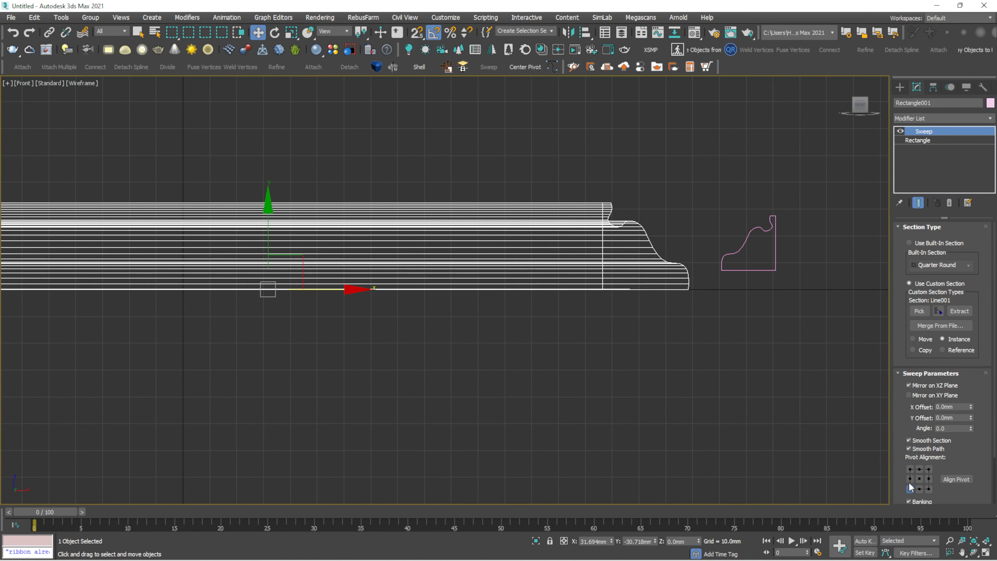
{"action": "left_click", "coordinate": [919, 469]}
{"action": "left_click", "coordinate": [929, 469]}
{"action": "left_click", "coordinate": [929, 488]}
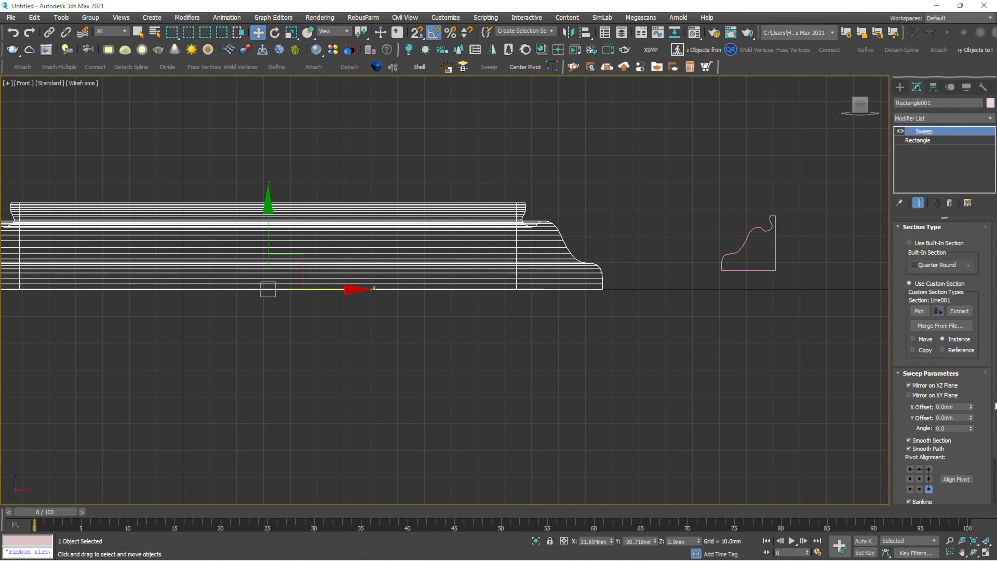
- Reselect the swept frame and inspect it in the Perspective view
{"action": "scroll", "coordinate": [992, 400], "scroll_direction": "down", "scroll_amount": 3}
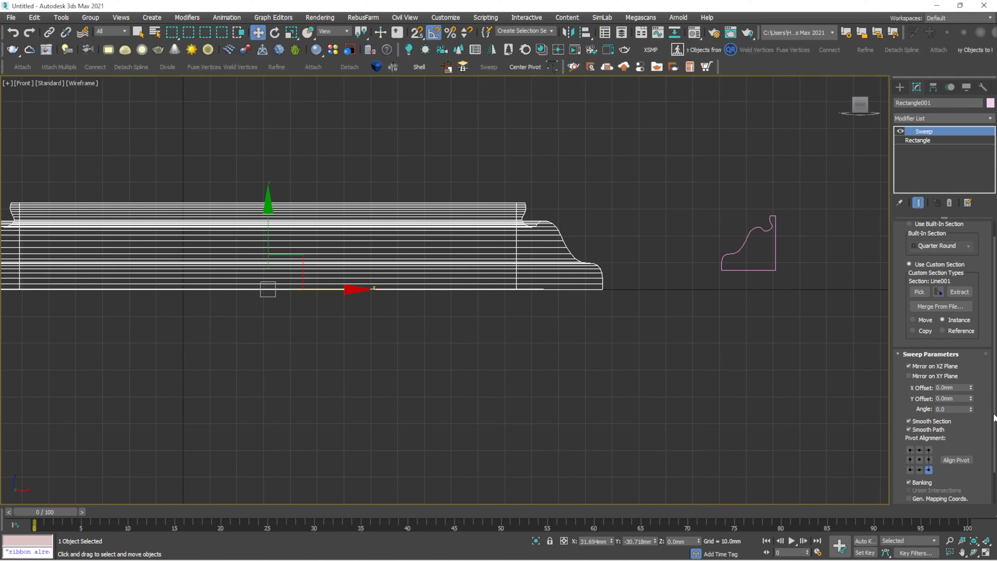
{"action": "left_click", "coordinate": [585, 169]}
{"action": "left_click", "coordinate": [437, 219]}
{"action": "key", "text": "p"}
{"action": "scroll", "coordinate": [437, 219], "scroll_direction": "up", "scroll_amount": 3}
{"action": "middle_click_drag", "start_coordinate": [437, 219], "coordinate": [450, 228], "text": "alt"}
- Delete the swept frame and its profile spline, and hide the viewport grid
{"action": "scroll", "coordinate": [450, 233], "scroll_direction": "down", "scroll_amount": 4}
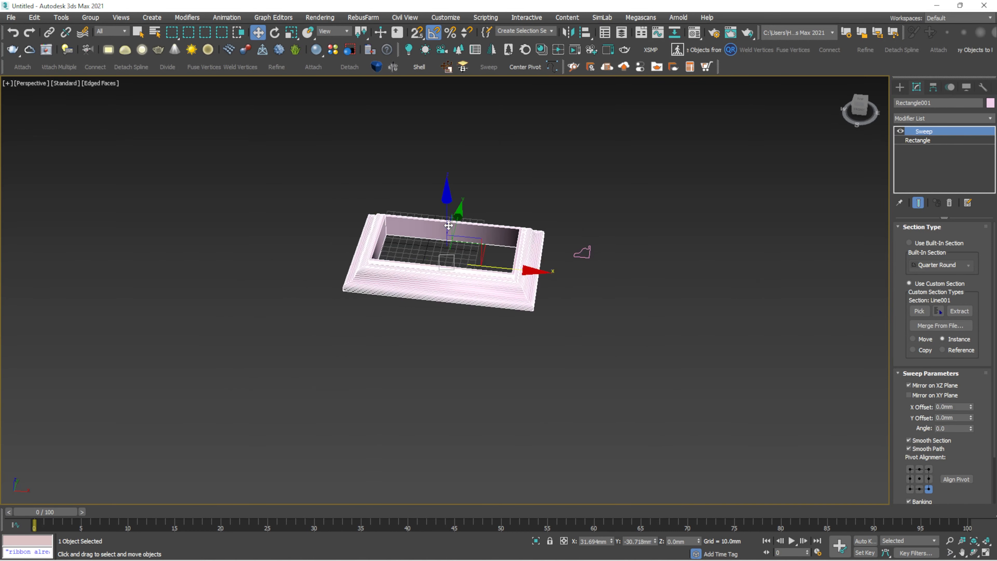
{"action": "key", "text": "Delete"}
{"action": "left_click_drag", "start_coordinate": [660, 195], "coordinate": [479, 282]}
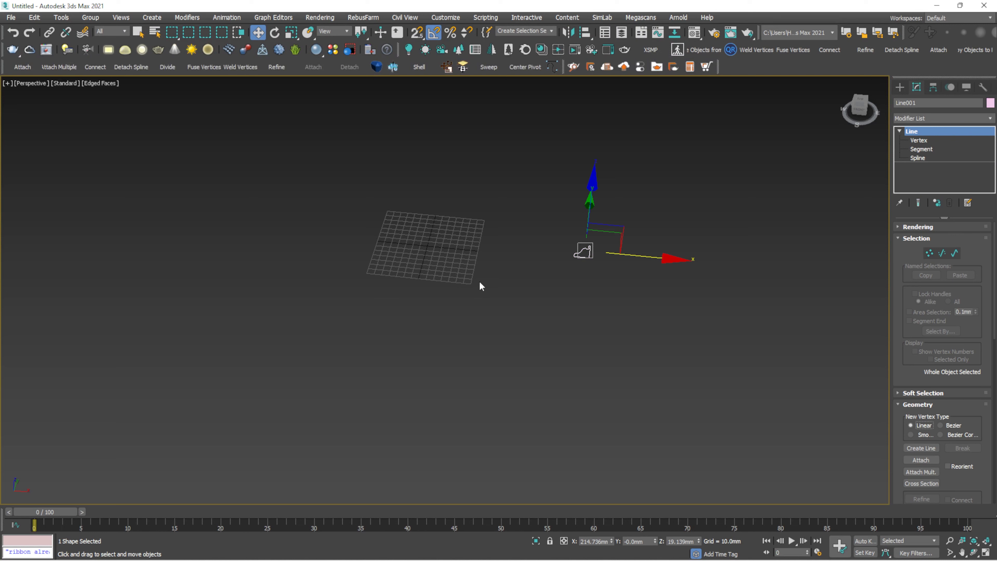
{"action": "key", "text": "Delete"}
{"action": "key", "text": "g"}
{"action": "middle_click_drag", "start_coordinate": [489, 282], "coordinate": [553, 288]}
{"action": "key", "text": "z"}
{"action": "scroll", "coordinate": [553, 289], "scroll_direction": "down", "scroll_amount": 3}
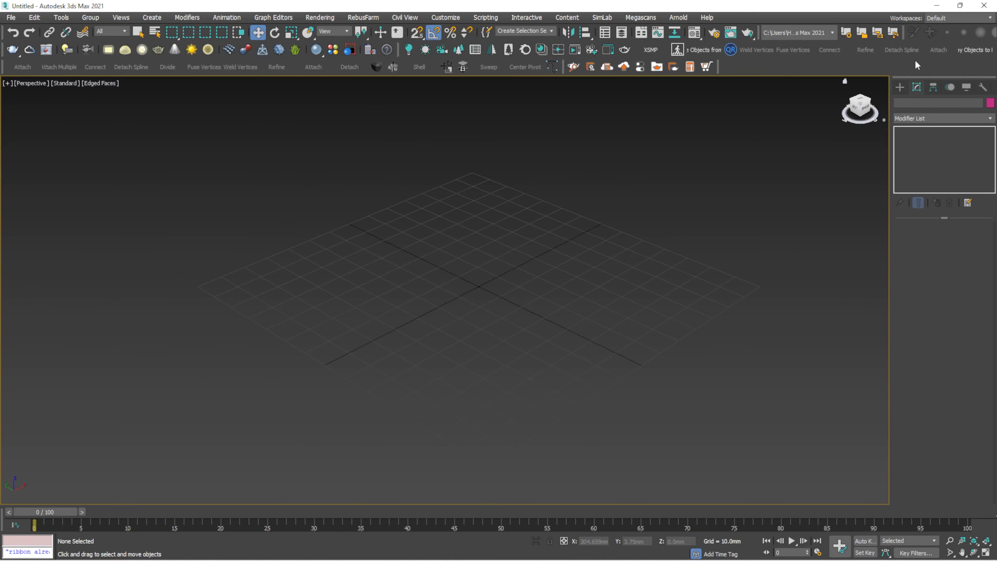
- Draw a trial Line spline in the Front view, then delete it
{"action": "left_click", "coordinate": [899, 87]}
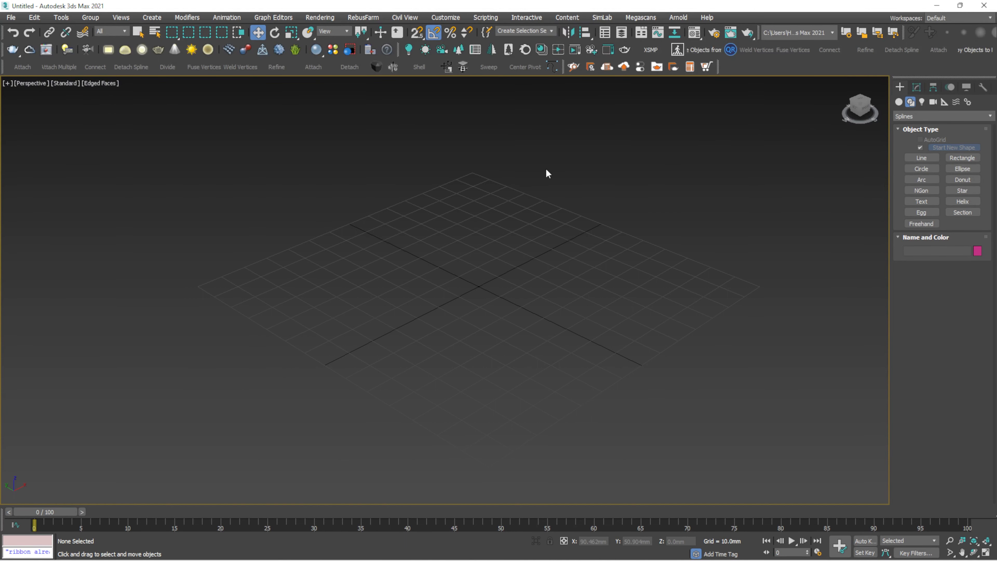
{"action": "key", "text": "f"}
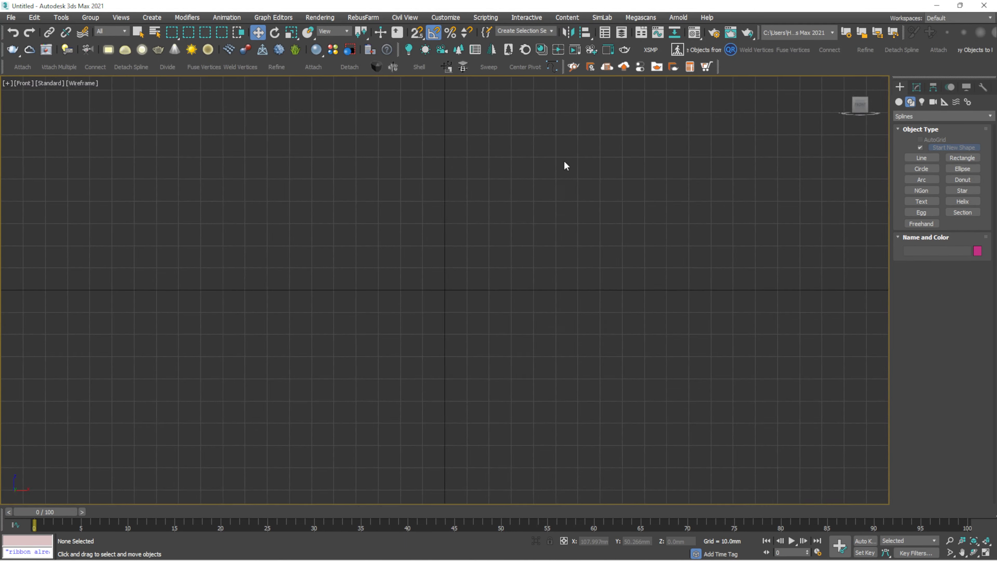
{"action": "left_click", "coordinate": [921, 158]}
{"action": "scroll", "coordinate": [634, 276], "scroll_direction": "down", "scroll_amount": 4}
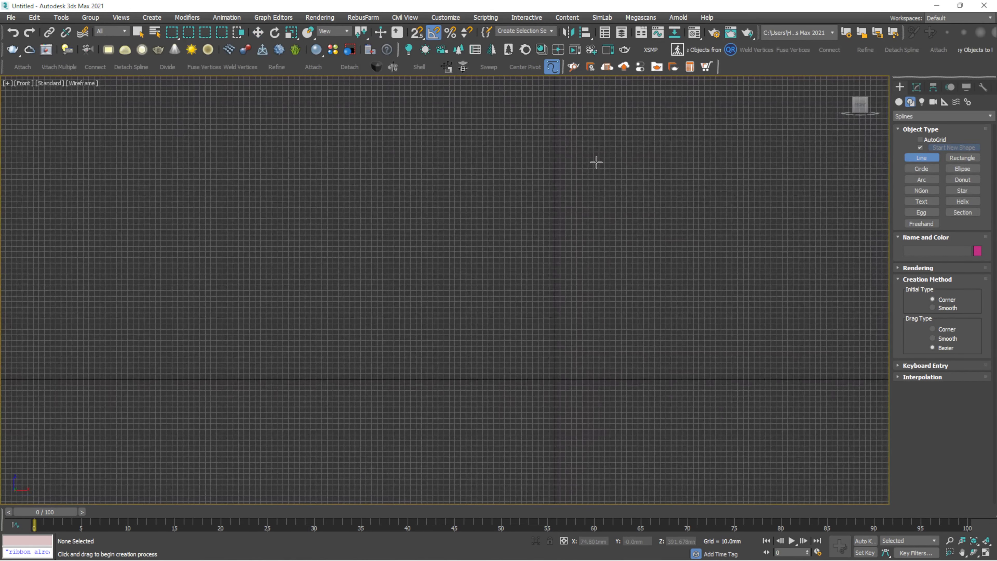
{"action": "scroll", "coordinate": [514, 170], "scroll_direction": "up", "scroll_amount": 2}
{"action": "scroll", "coordinate": [515, 196], "scroll_direction": "up", "scroll_amount": 3}
{"action": "scroll", "coordinate": [522, 212], "scroll_direction": "down", "scroll_amount": 3}
{"action": "middle_click_drag", "start_coordinate": [529, 216], "coordinate": [522, 207]}
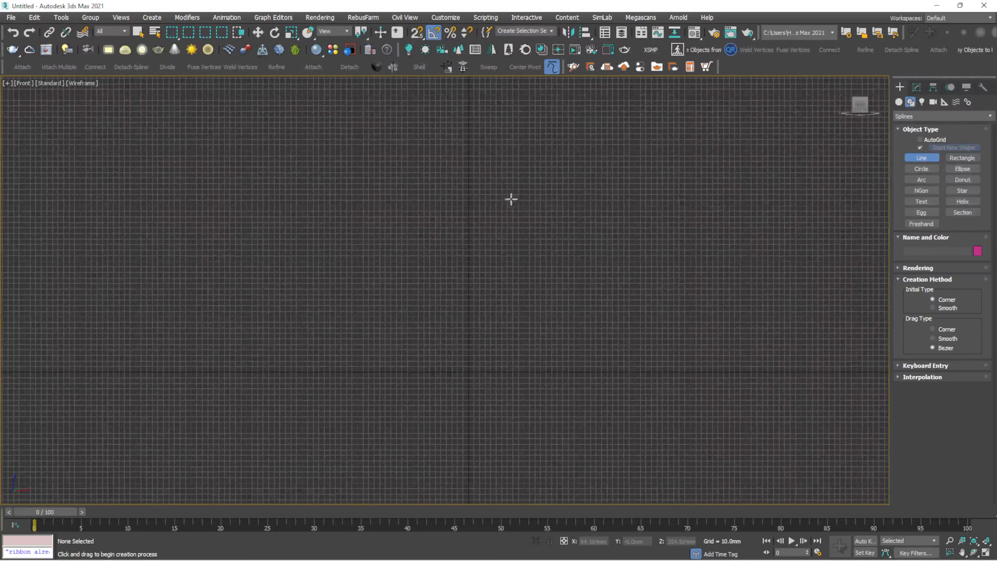
{"action": "left_click", "coordinate": [516, 160]}
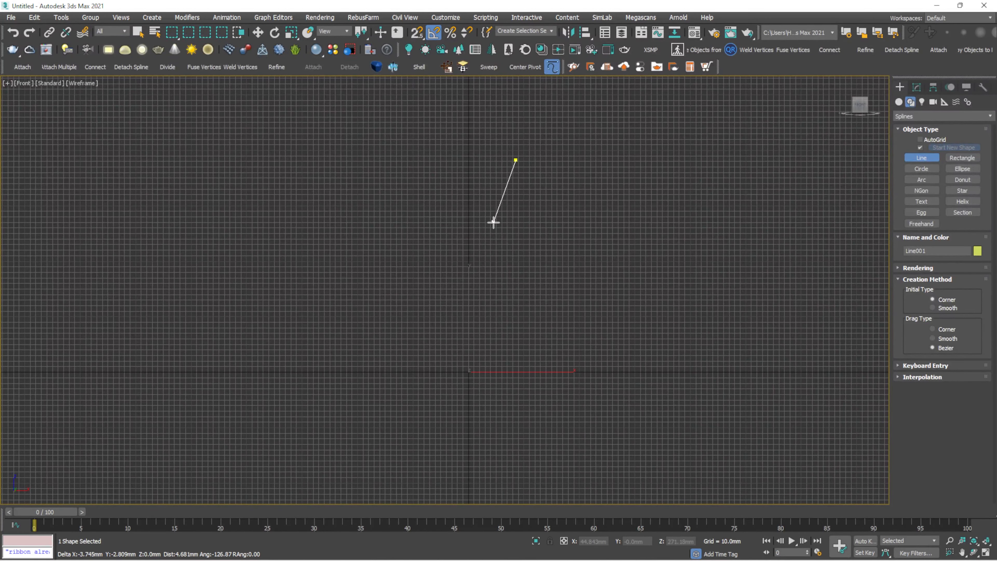
{"action": "left_click_drag", "start_coordinate": [496, 280], "coordinate": [495, 312]}
{"action": "right_click", "coordinate": [495, 310]}
{"action": "key", "text": "Delete"}
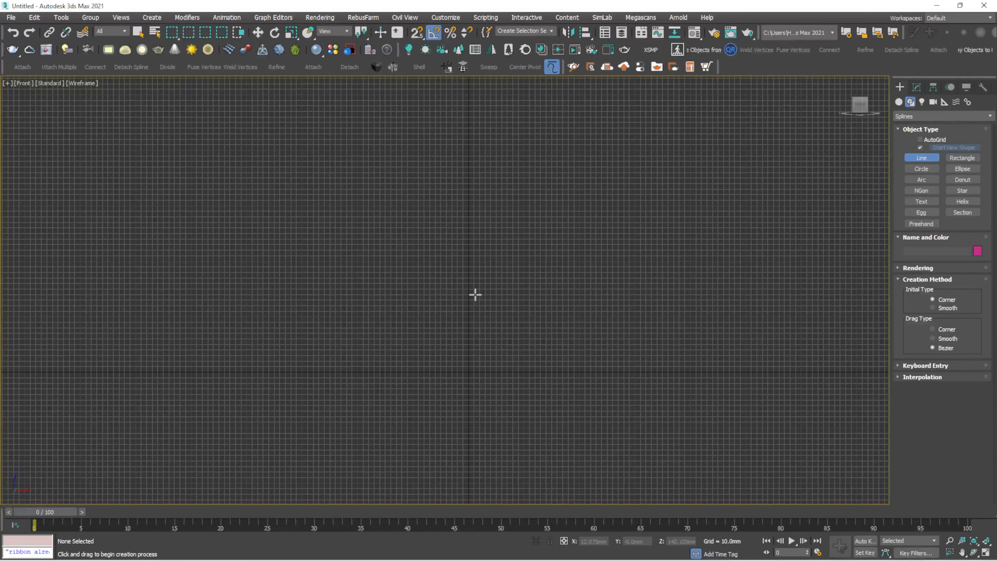
- Draw the curved vase profile from its top lip down to an inward-bending base
{"action": "scroll", "coordinate": [474, 293], "scroll_direction": "up", "scroll_amount": 4}
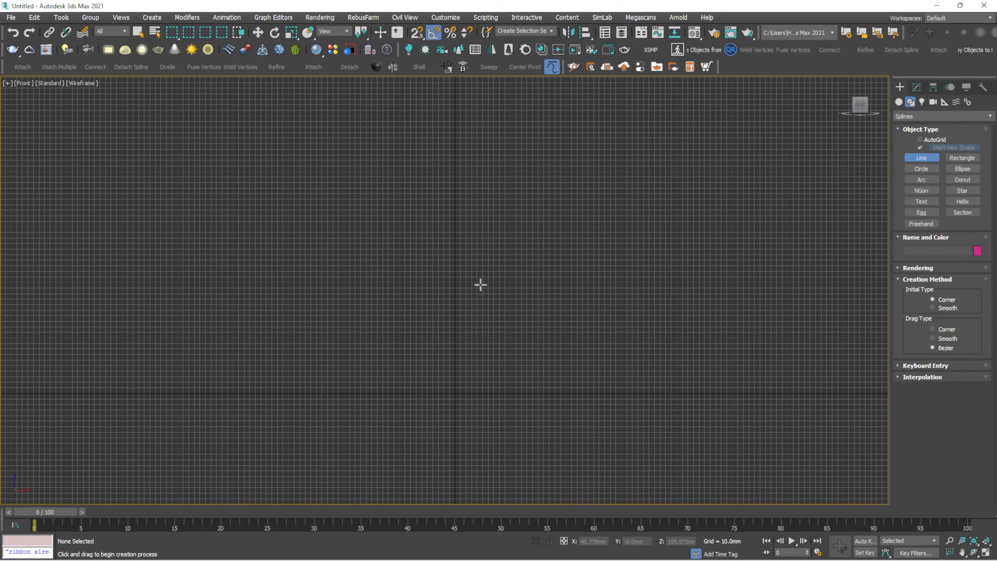
{"action": "scroll", "coordinate": [475, 290], "scroll_direction": "down", "scroll_amount": 2}
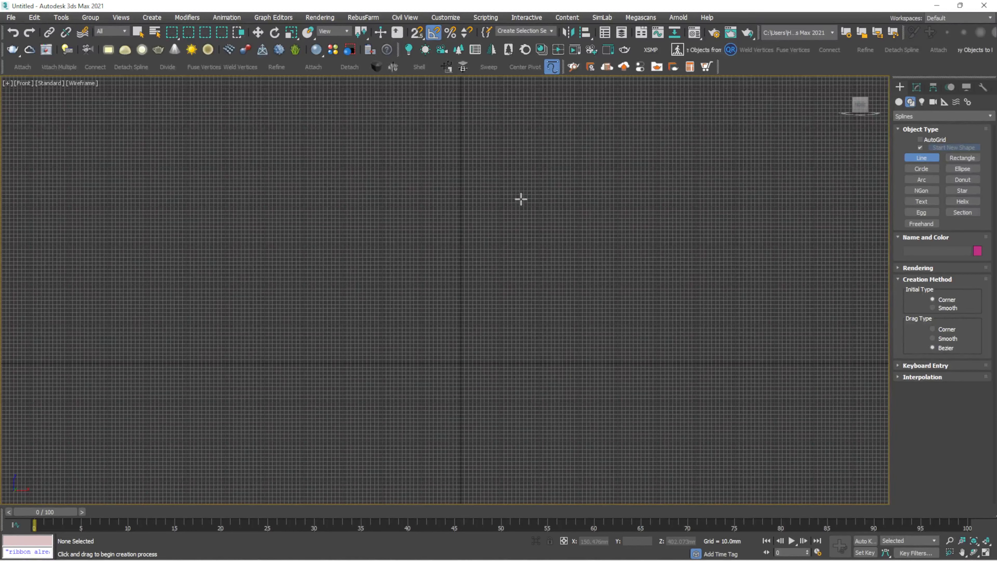
{"action": "left_click", "coordinate": [510, 192]}
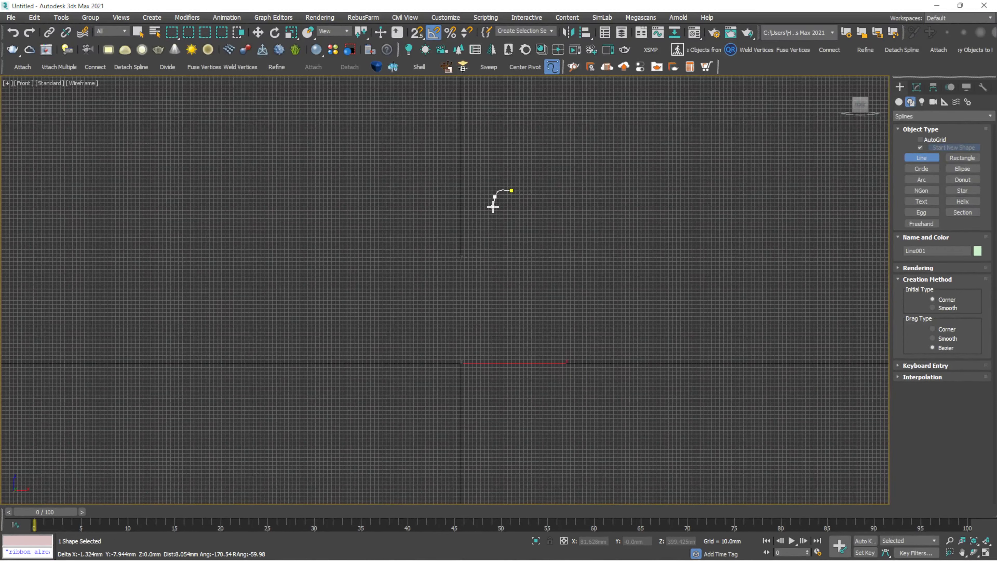
{"action": "left_click", "coordinate": [494, 197]}
{"action": "left_click", "coordinate": [483, 255]}
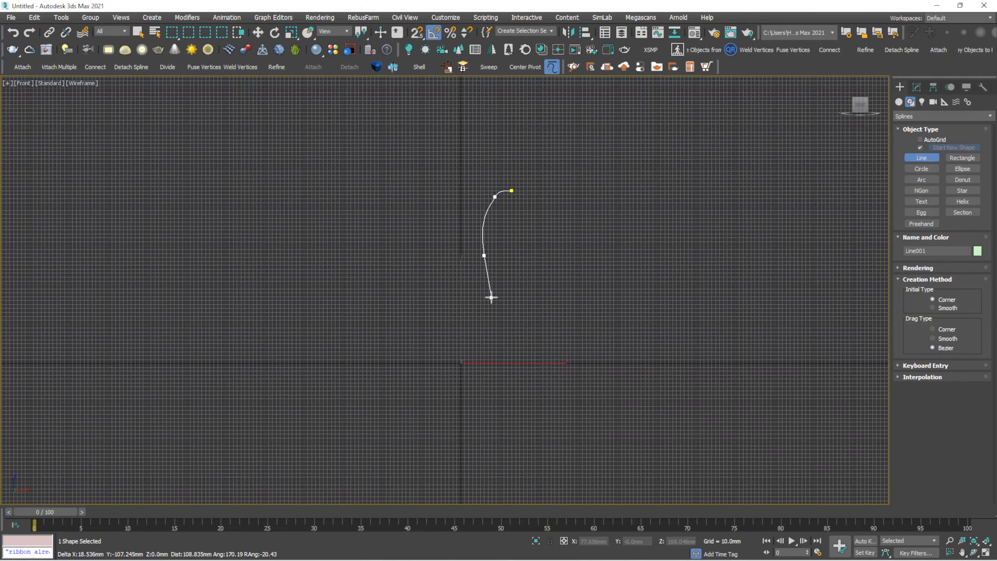
{"action": "left_click", "coordinate": [504, 329]}
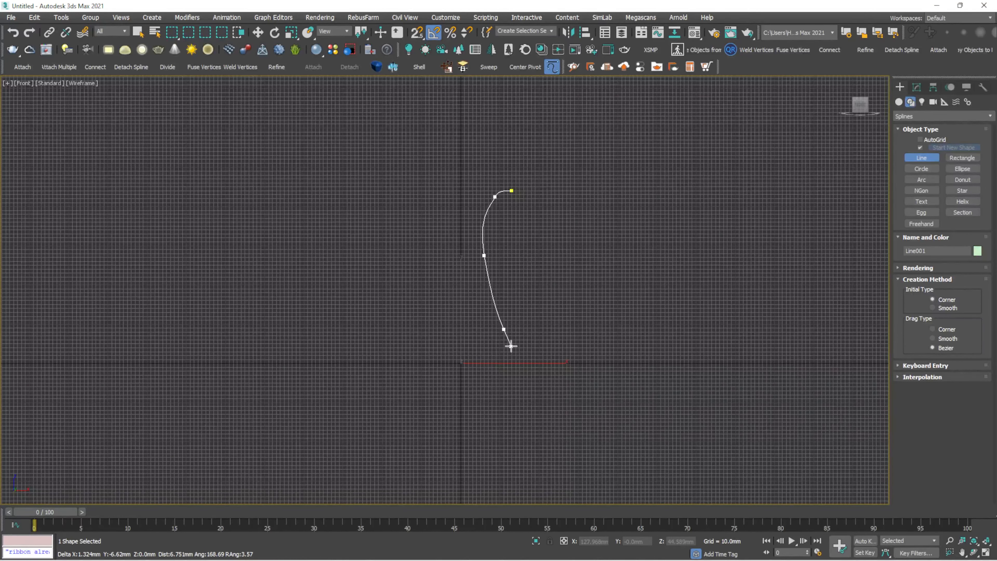
{"action": "left_click_drag", "start_coordinate": [508, 358], "coordinate": [481, 372]}
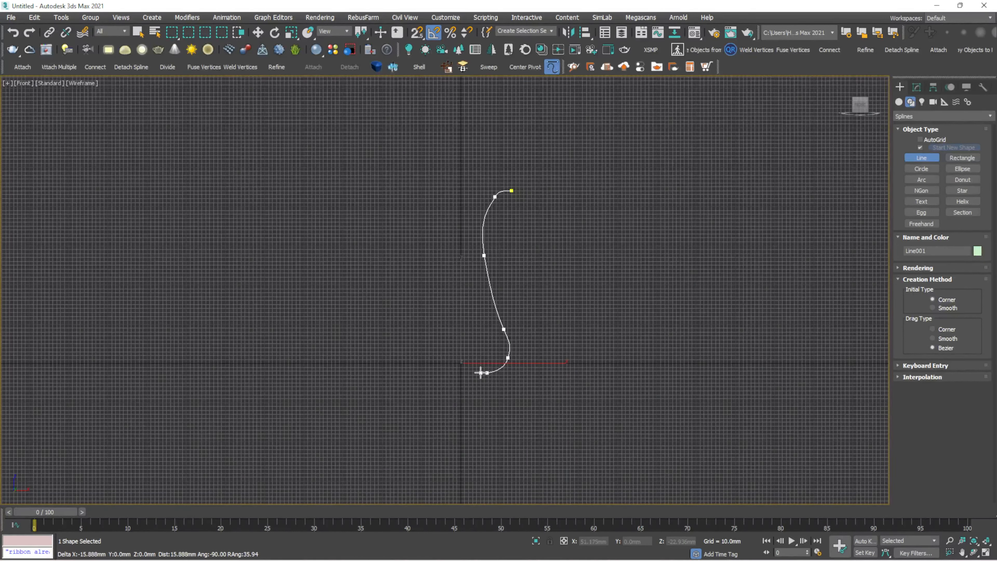
{"action": "right_click", "coordinate": [456, 362]}
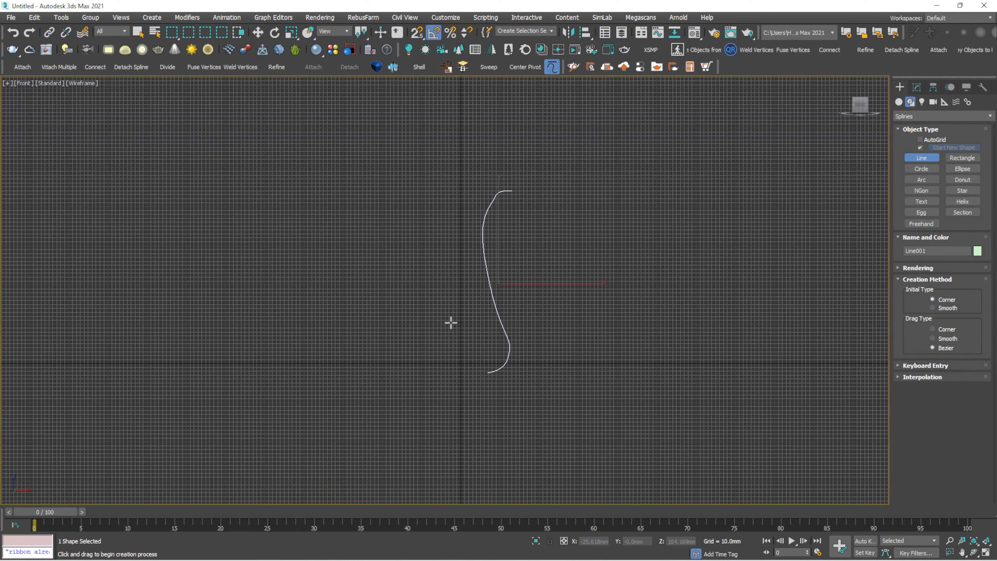
- Move the profile curve to the right of centre
{"action": "key", "text": "w"}
{"action": "scroll", "coordinate": [450, 322], "scroll_direction": "up", "scroll_amount": 3}
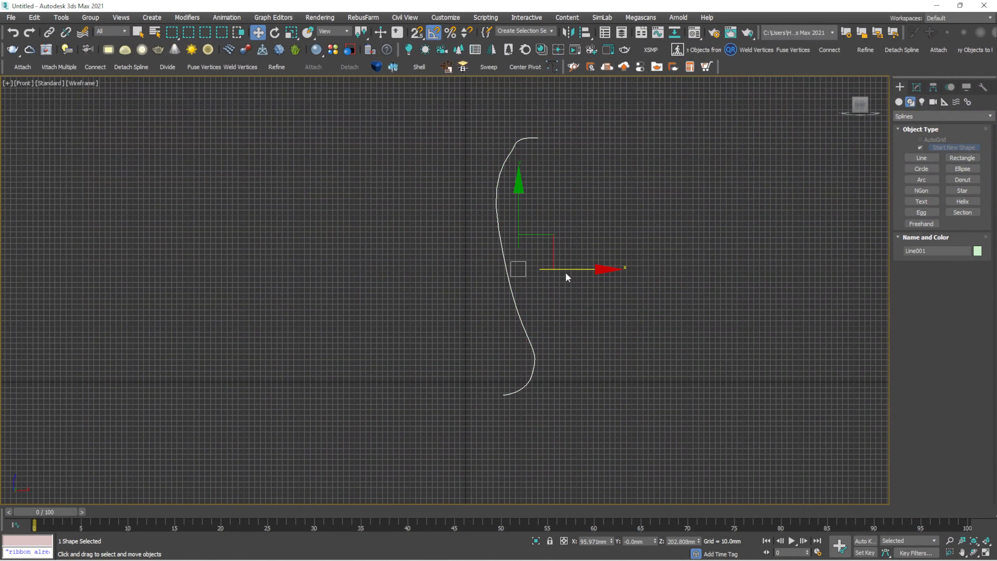
{"action": "left_click_drag", "start_coordinate": [565, 272], "coordinate": [628, 267]}
- Apply a Lathe modifier to the curve and show it with Default Shading
{"action": "left_click", "coordinate": [916, 86]}
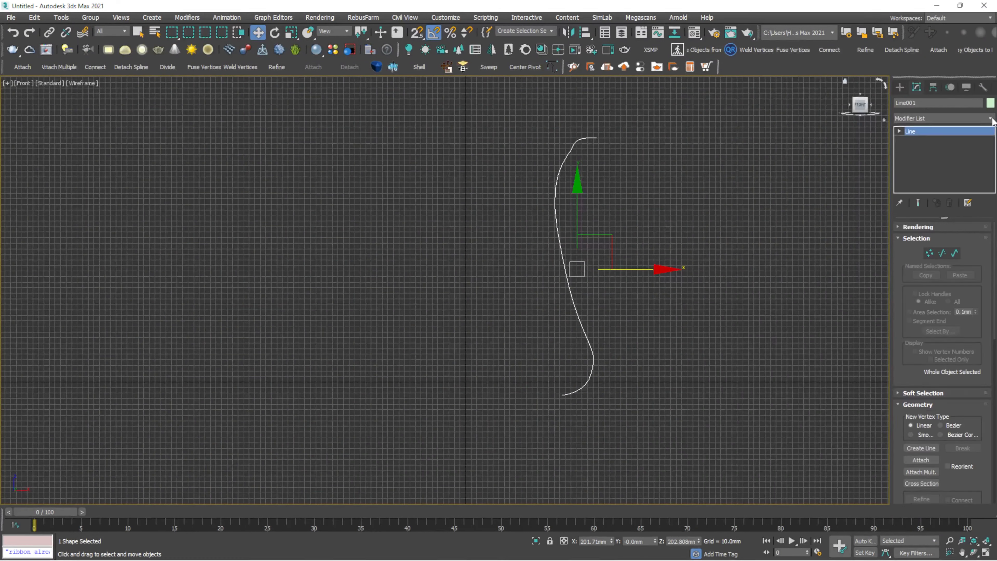
{"action": "left_click", "coordinate": [991, 117]}
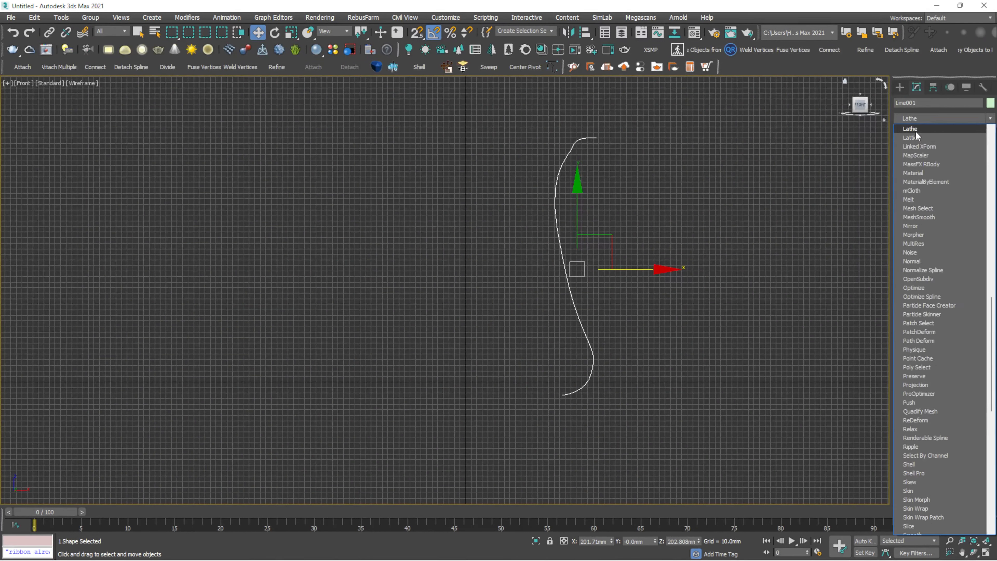
{"action": "left_click", "coordinate": [915, 131]}
{"action": "scroll", "coordinate": [585, 265], "scroll_direction": "up", "scroll_amount": 5}
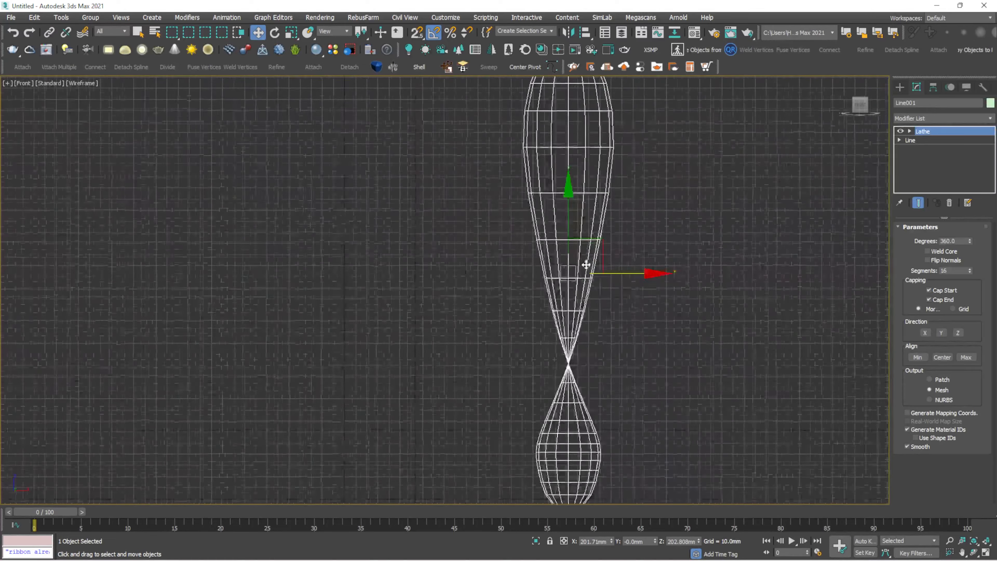
{"action": "scroll", "coordinate": [590, 232], "scroll_direction": "down", "scroll_amount": 5}
{"action": "key", "text": "F3"}
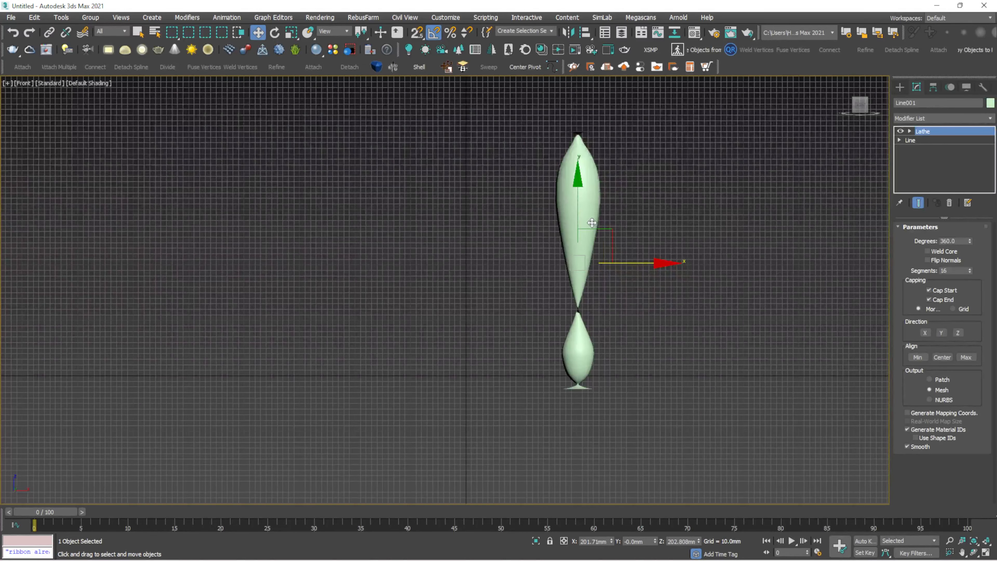
{"action": "scroll", "coordinate": [630, 219], "scroll_direction": "up", "scroll_amount": 3}
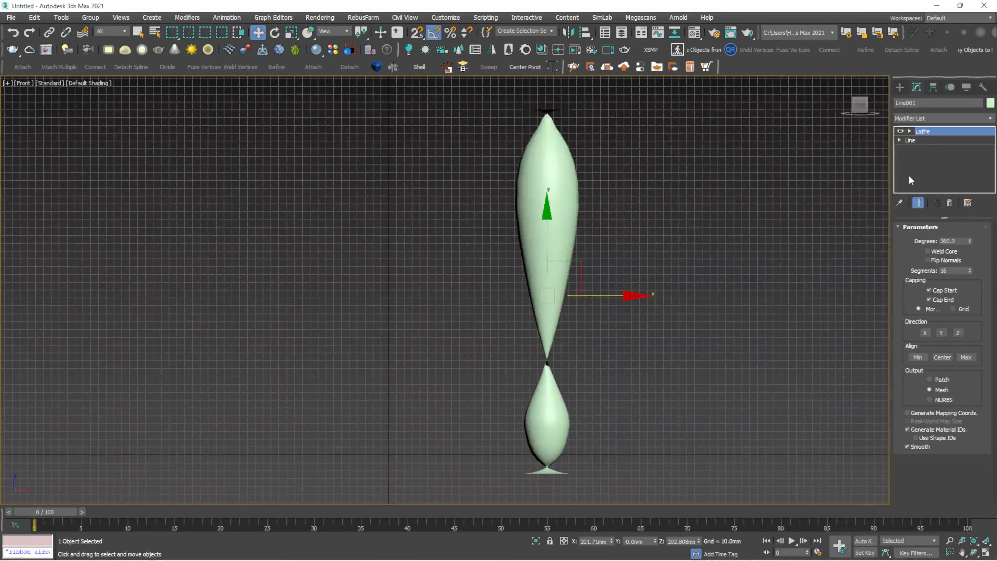
- Move the Lathe Axis sub-object along X to widen the vase
{"action": "left_click", "coordinate": [909, 131]}
{"action": "left_click", "coordinate": [925, 141]}
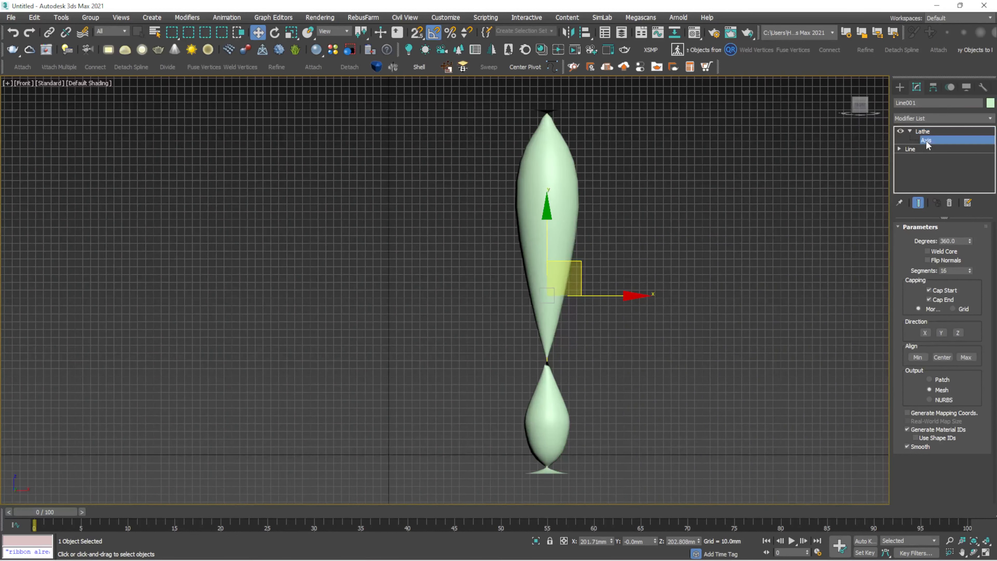
{"action": "left_click_drag", "start_coordinate": [612, 297], "coordinate": [645, 302]}
{"action": "middle_click_drag", "start_coordinate": [647, 304], "coordinate": [603, 306]}
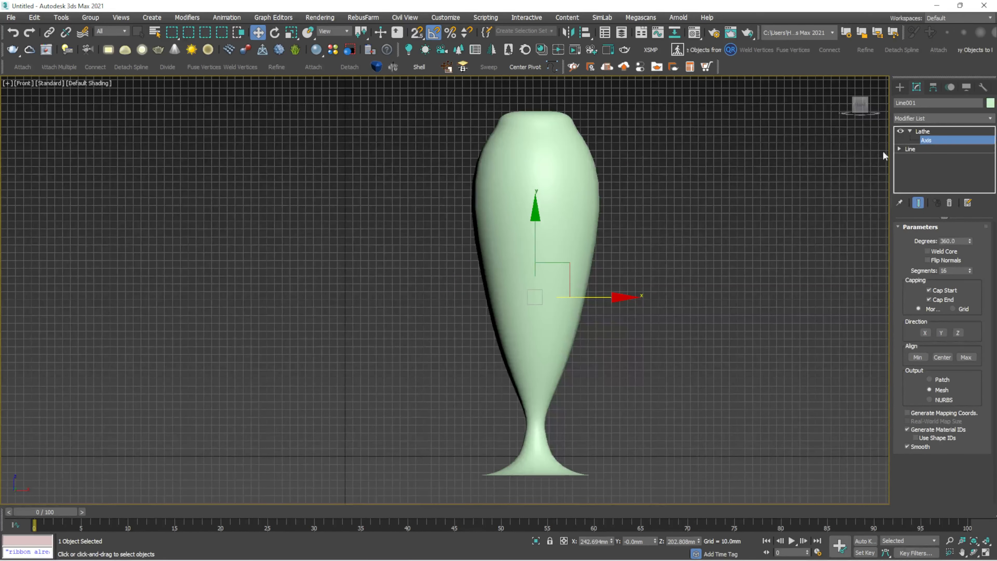
- Set the angle snap and rotate the vase 90° upright with its flared lip on top
{"action": "left_click", "coordinate": [910, 131]}
{"action": "left_click", "coordinate": [934, 132]}
{"action": "key", "text": "e"}
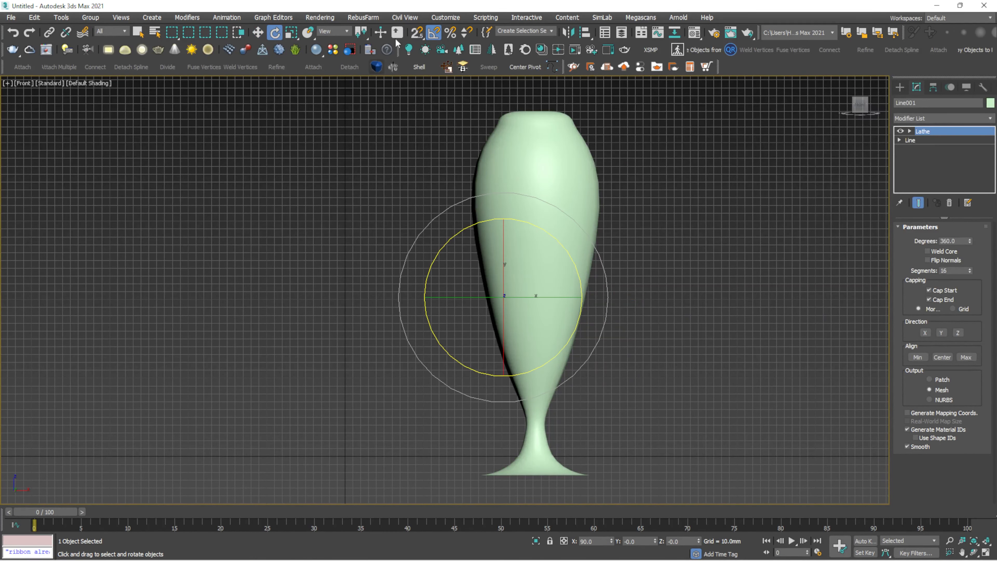
{"action": "right_click", "coordinate": [434, 34]}
{"action": "left_click_drag", "start_coordinate": [503, 291], "coordinate": [482, 290]}
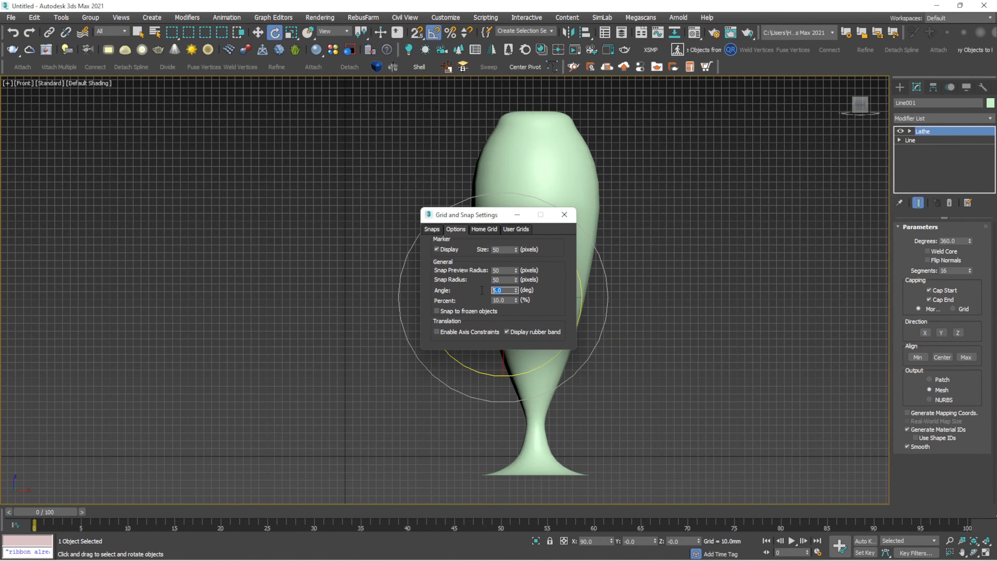
{"action": "left_click", "coordinate": [564, 215]}
{"action": "left_click_drag", "start_coordinate": [554, 246], "coordinate": [491, 226]}
- Move the vase right and down into place
{"action": "key", "text": "w"}
{"action": "left_click", "coordinate": [513, 247]}
{"action": "left_click", "coordinate": [489, 261]}
{"action": "scroll", "coordinate": [489, 261], "scroll_direction": "down", "scroll_amount": 3}
{"action": "scroll", "coordinate": [489, 261], "scroll_direction": "up", "scroll_amount": 3}
{"action": "scroll", "coordinate": [496, 278], "scroll_direction": "down", "scroll_amount": 3}
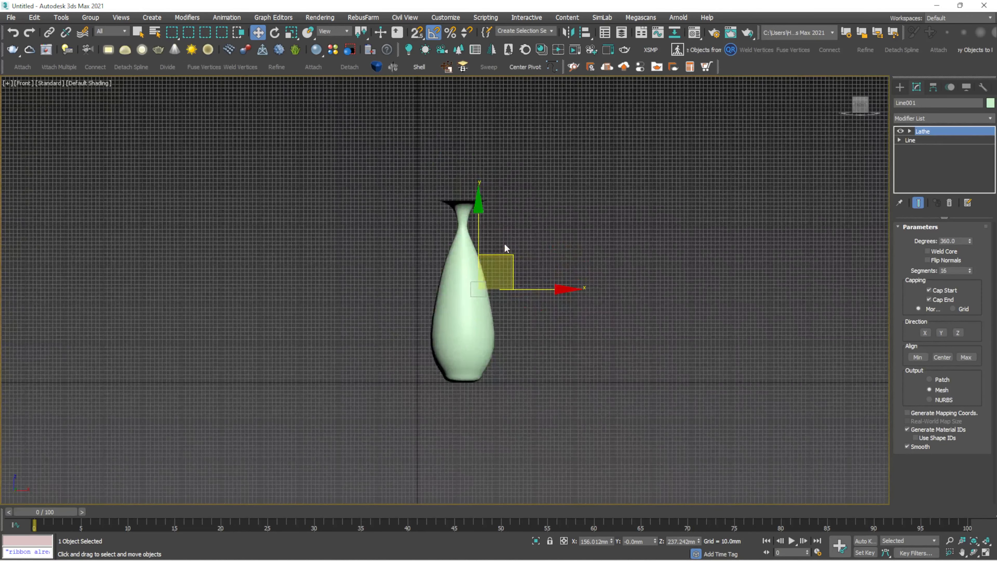
{"action": "left_click_drag", "start_coordinate": [481, 276], "coordinate": [499, 290]}
- Raise the Lathe Segments from 16 to 21 and turn on Edged Faces
{"action": "left_click", "coordinate": [521, 227]}
{"action": "left_click", "coordinate": [466, 308]}
{"action": "scroll", "coordinate": [465, 308], "scroll_direction": "up", "scroll_amount": 4}
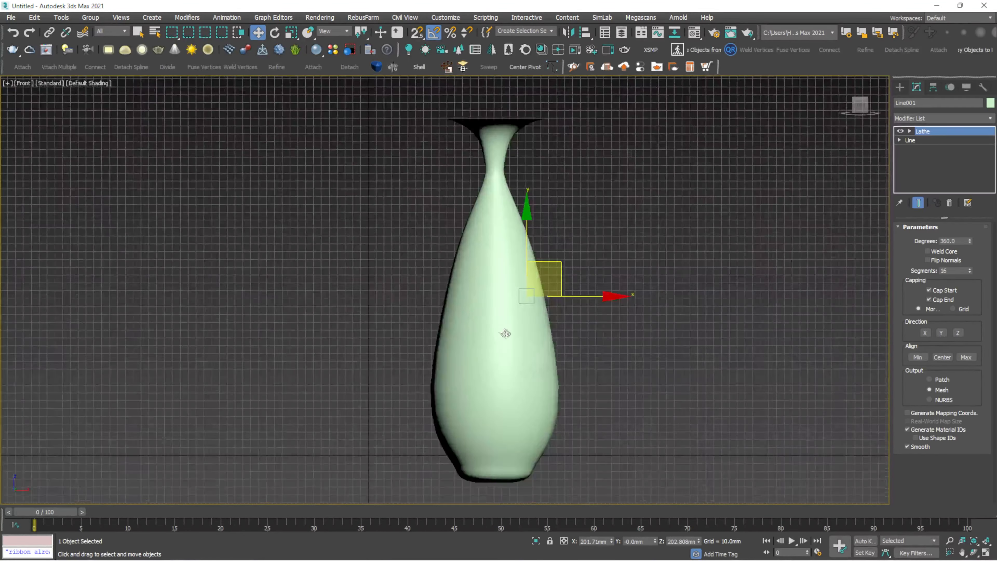
{"action": "middle_click_drag", "start_coordinate": [505, 333], "coordinate": [480, 311]}
{"action": "mouse_move", "coordinate": [968, 269]}
{"action": "left_mouse_down"}
{"action": "mouse_move", "coordinate": [967, 259]}
{"action": "mouse_move", "coordinate": [970, 268]}
{"action": "left_mouse_up"}
{"action": "key", "text": "F4"}
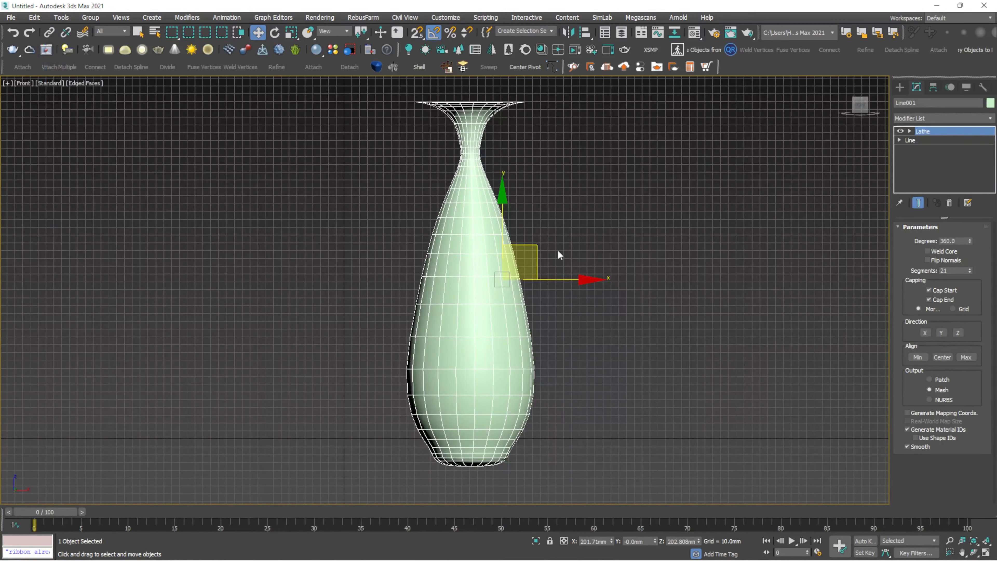
{"action": "key", "text": "p"}
{"action": "key", "text": "z"}
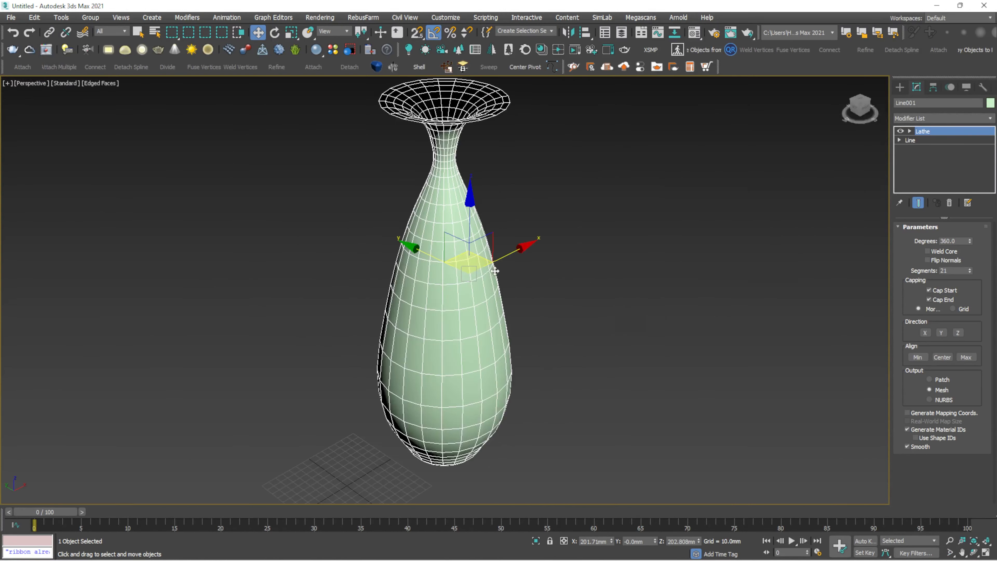
{"action": "middle_click_drag", "start_coordinate": [489, 272], "coordinate": [491, 310], "text": "alt"}
{"action": "left_click", "coordinate": [655, 203]}
{"action": "middle_click_drag", "start_coordinate": [655, 203], "coordinate": [572, 213], "text": "alt"}
{"action": "left_click", "coordinate": [436, 292]}
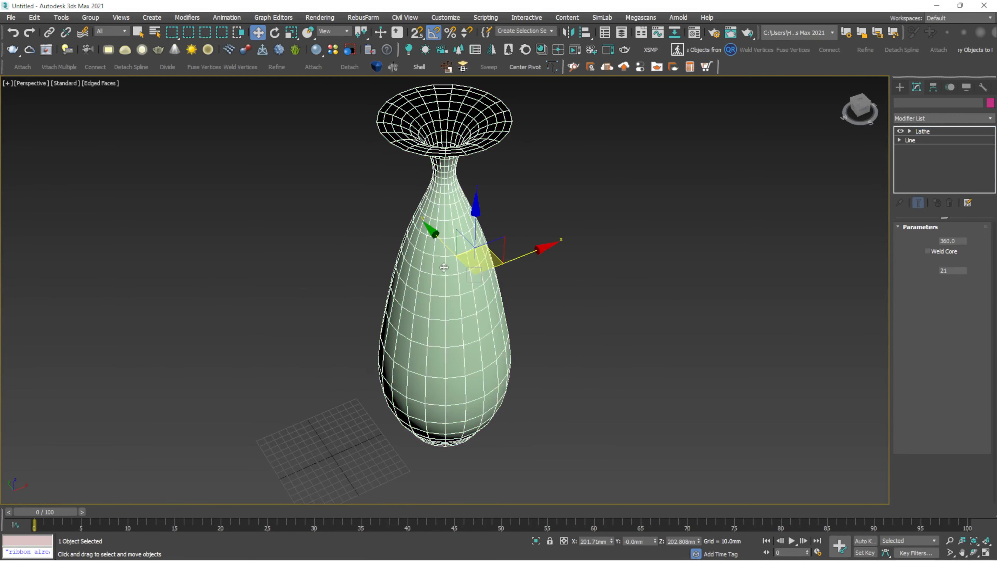
{"action": "middle_click_drag", "start_coordinate": [434, 296], "coordinate": [413, 316]}
{"action": "scroll", "coordinate": [416, 192], "scroll_direction": "up", "scroll_amount": 5}
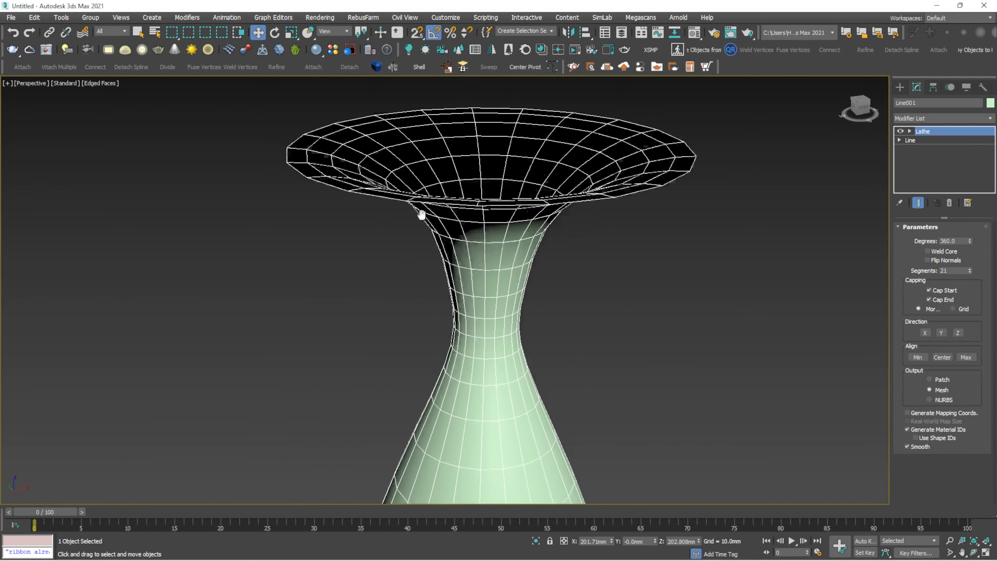
{"action": "scroll", "coordinate": [389, 274], "scroll_direction": "up", "scroll_amount": 5}
{"action": "middle_click_drag", "start_coordinate": [349, 243], "coordinate": [346, 264], "text": "alt"}
{"action": "scroll", "coordinate": [600, 405], "scroll_direction": "down", "scroll_amount": 2}
{"action": "scroll", "coordinate": [603, 414], "scroll_direction": "down", "scroll_amount": 3}
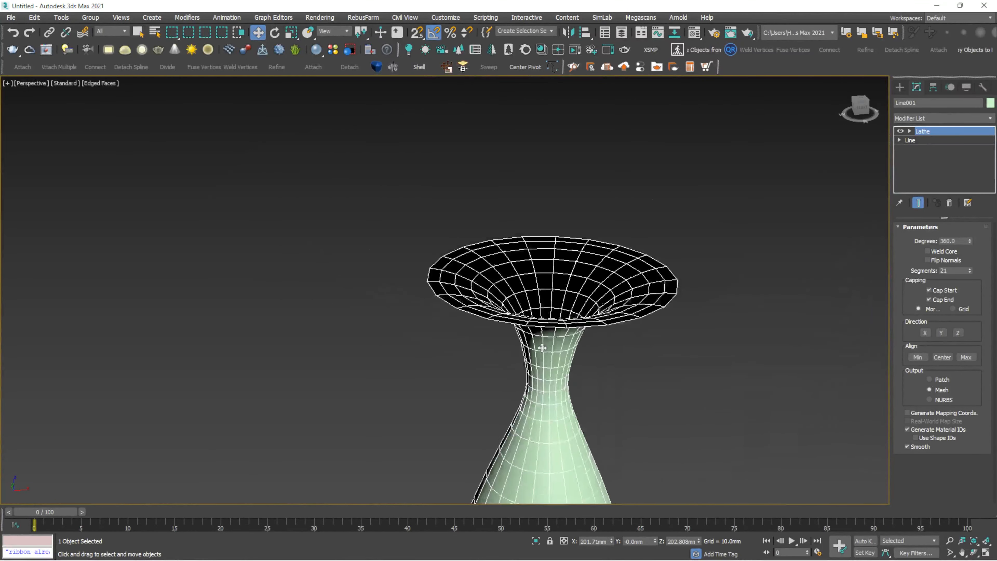
{"action": "scroll", "coordinate": [564, 352], "scroll_direction": "up", "scroll_amount": 3}
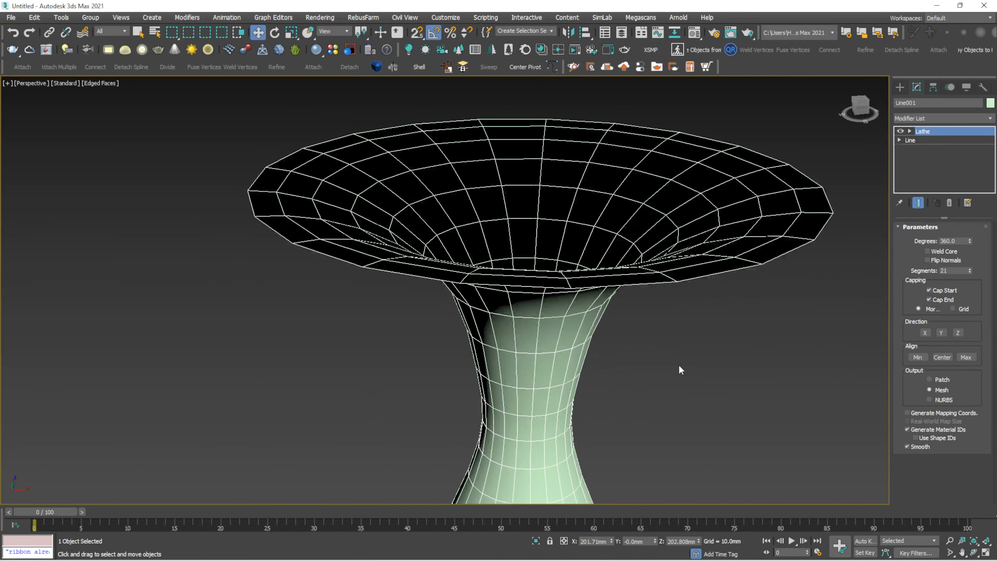
{"action": "scroll", "coordinate": [579, 342], "scroll_direction": "down", "scroll_amount": 3}
{"action": "scroll", "coordinate": [580, 342], "scroll_direction": "up", "scroll_amount": 1}
{"action": "middle_click_drag", "start_coordinate": [580, 341], "coordinate": [585, 308], "text": "alt"}
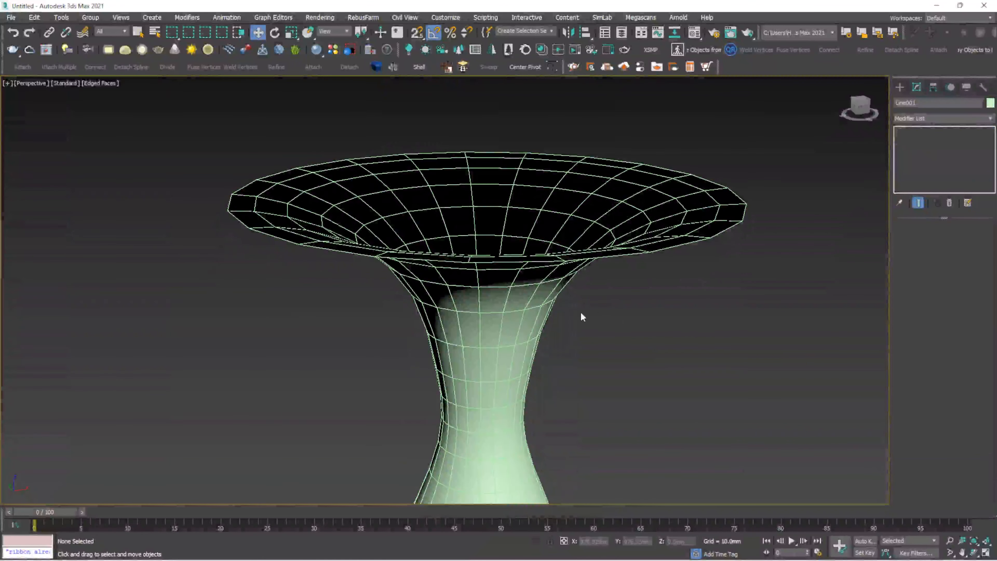
{"action": "scroll", "coordinate": [485, 297], "scroll_direction": "down", "scroll_amount": 3}
{"action": "scroll", "coordinate": [403, 276], "scroll_direction": "up", "scroll_amount": 1}
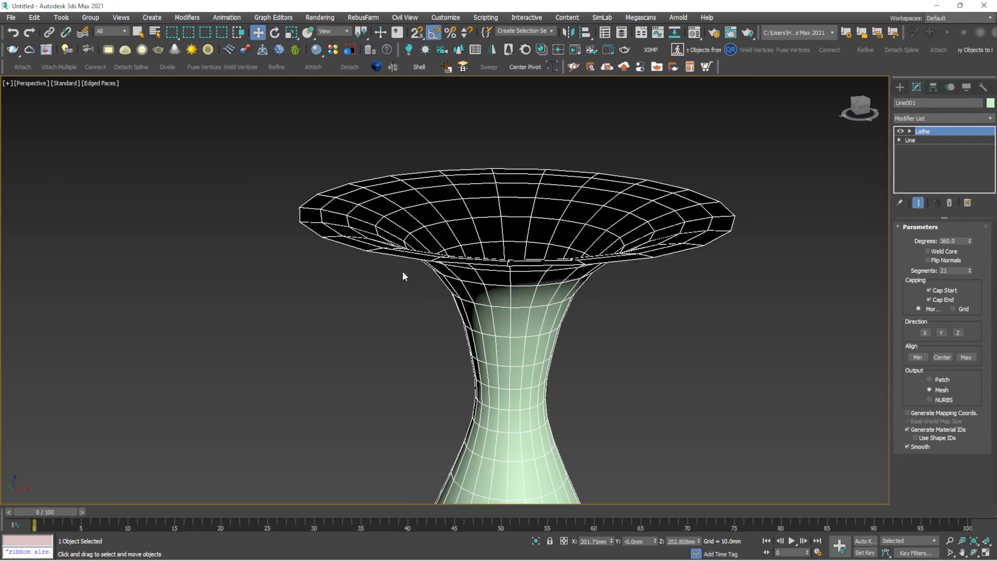
{"action": "scroll", "coordinate": [497, 169], "scroll_direction": "down", "scroll_amount": 4}
{"action": "scroll", "coordinate": [497, 169], "scroll_direction": "up", "scroll_amount": 2}
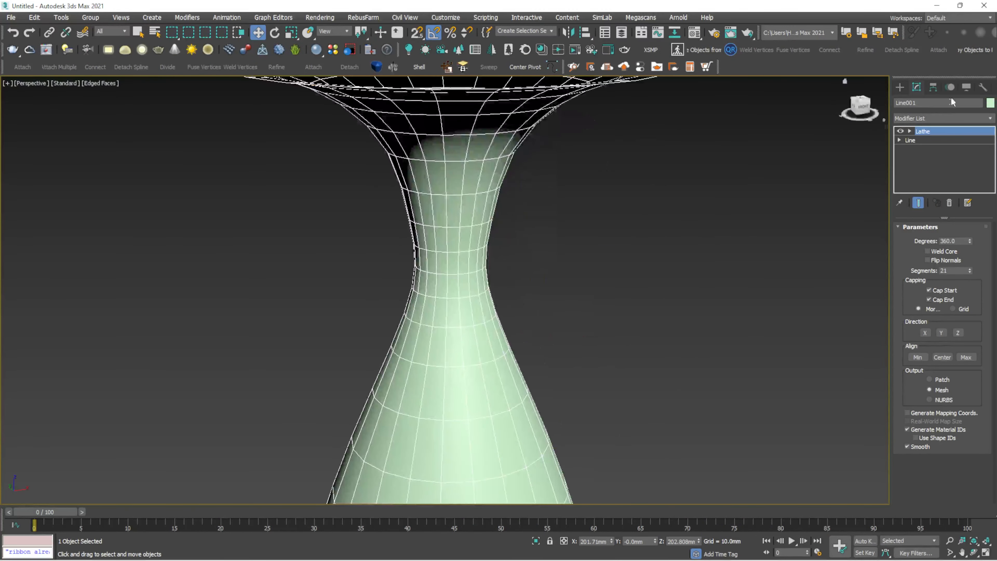
- Add a Shell modifier to the vase, searching 'sh' in the Modifier List
{"action": "left_click", "coordinate": [989, 118]}
{"action": "type", "text": "sh"}
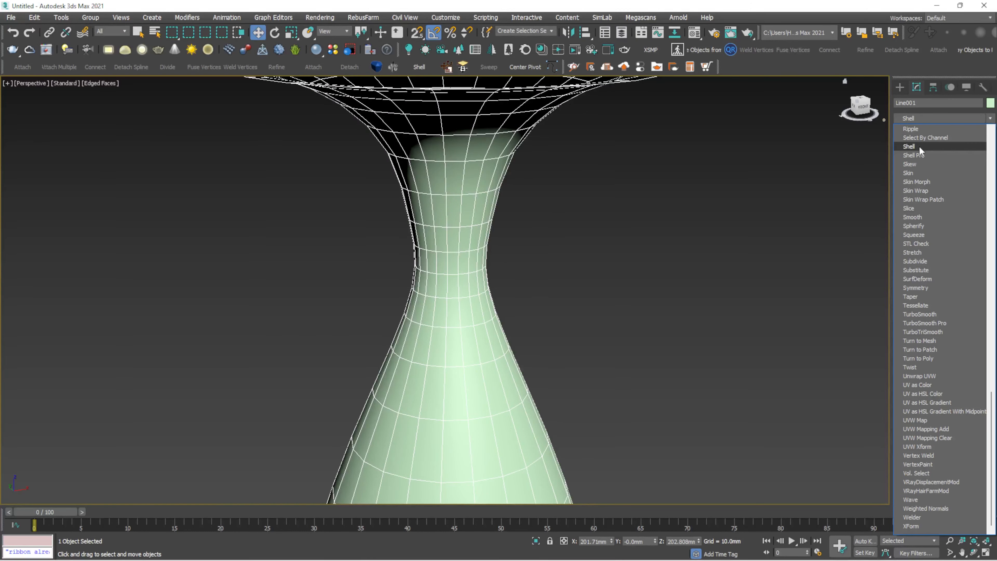
{"action": "left_click", "coordinate": [919, 146]}
{"action": "middle_click_drag", "start_coordinate": [584, 180], "coordinate": [579, 359]}
{"action": "scroll", "coordinate": [357, 292], "scroll_direction": "up", "scroll_amount": 2}
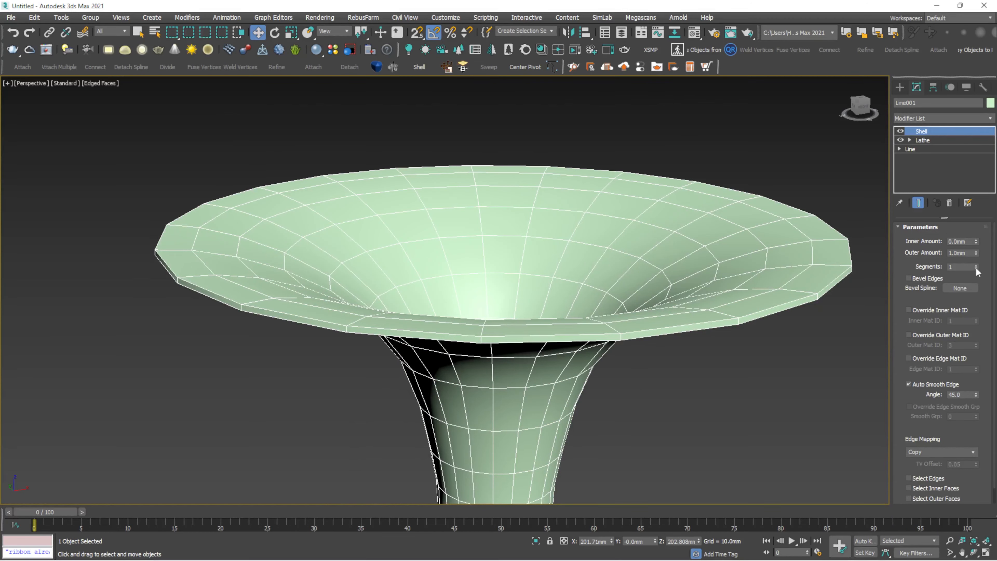
- In the Lathe modifier, raise Segments from 21 to 41
{"action": "left_click", "coordinate": [937, 142]}
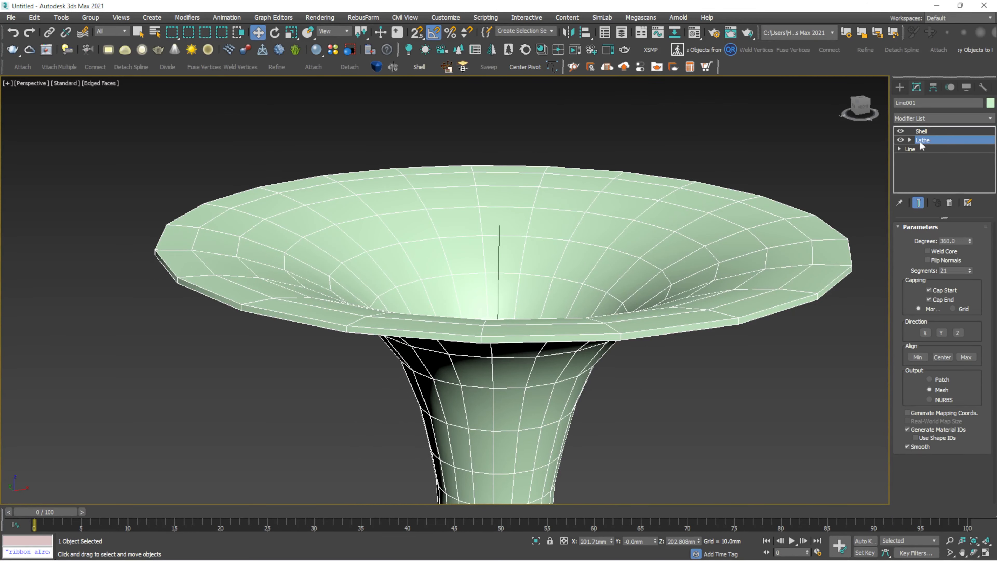
{"action": "left_click_drag", "start_coordinate": [971, 270], "coordinate": [971, 255]}
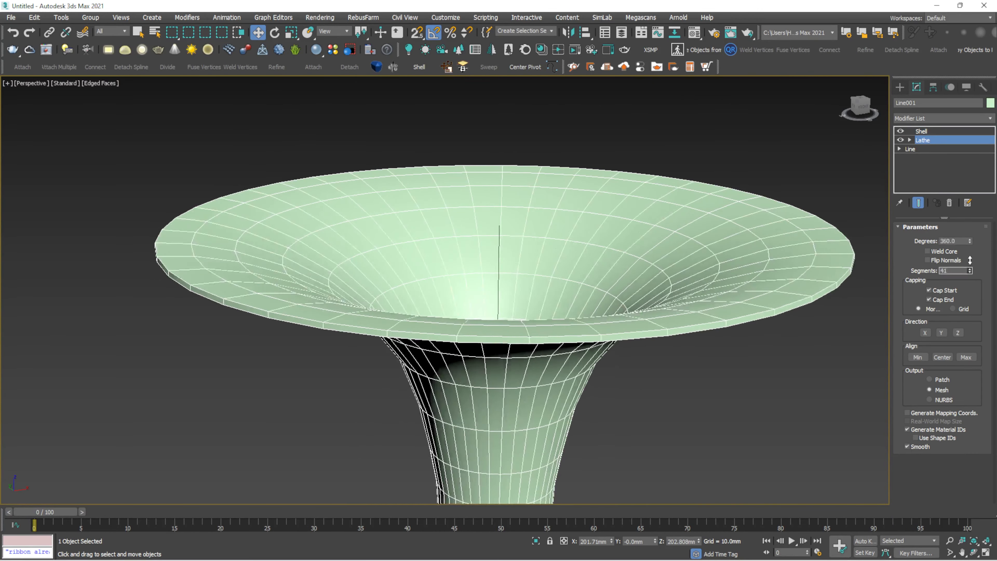
{"action": "scroll", "coordinate": [500, 210], "scroll_direction": "down", "scroll_amount": 5}
{"action": "middle_click_drag", "start_coordinate": [500, 210], "coordinate": [499, 208]}
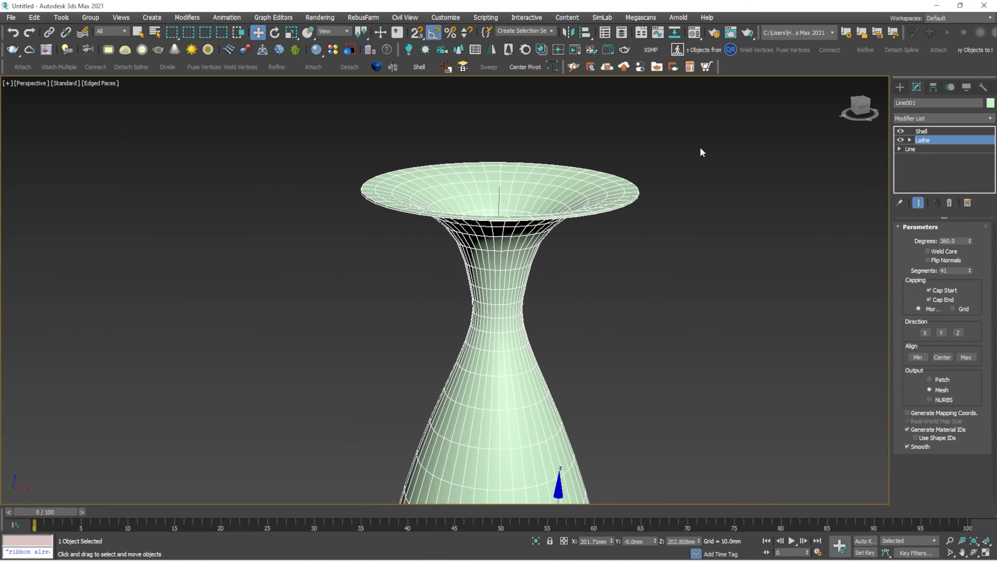
{"action": "left_click", "coordinate": [922, 131]}
- Turn off Edged Faces and orbit around the smoothly shaded vase
{"action": "middle_click_drag", "start_coordinate": [440, 249], "coordinate": [437, 212]}
{"action": "scroll", "coordinate": [437, 212], "scroll_direction": "up", "scroll_amount": 4}
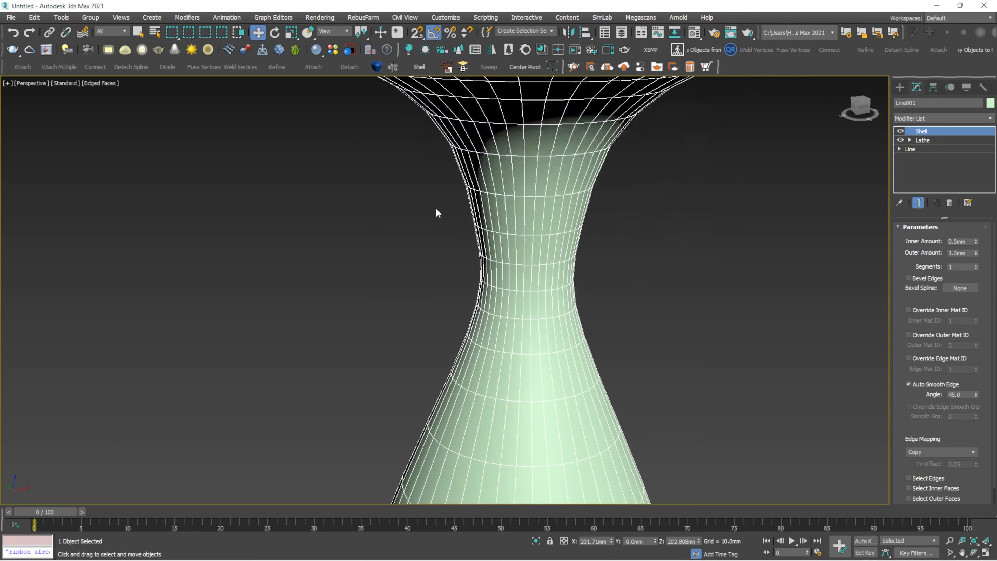
{"action": "key", "text": "F4"}
{"action": "left_click", "coordinate": [642, 252]}
{"action": "left_click", "coordinate": [544, 275]}
{"action": "scroll", "coordinate": [528, 283], "scroll_direction": "down", "scroll_amount": 4}
{"action": "middle_click_drag", "start_coordinate": [523, 285], "coordinate": [489, 222], "text": "alt"}
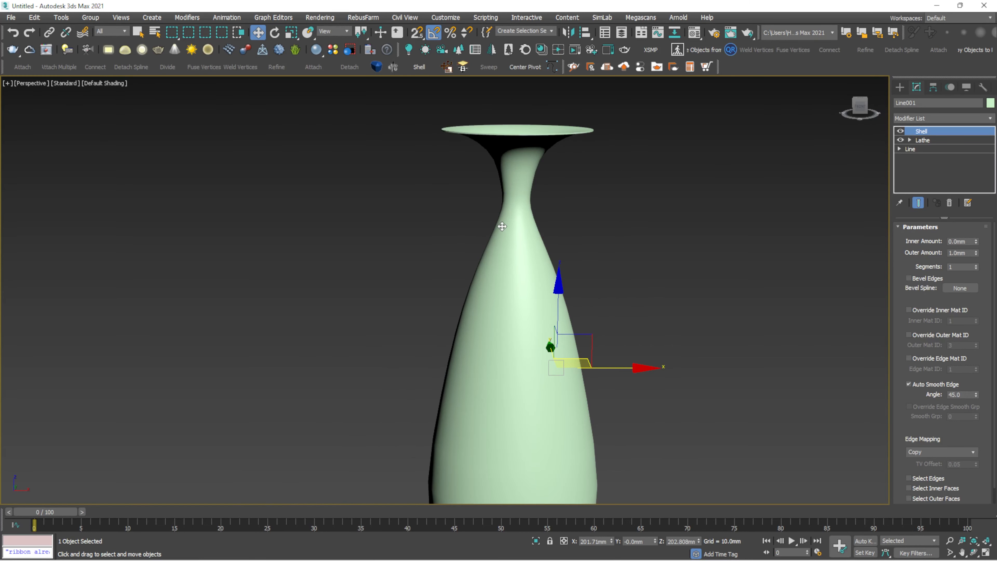
- Turn on Edged Faces so mesh edges show over the shaded vase, and reselect the vase
{"action": "key", "text": "F4"}
{"action": "left_click_drag", "start_coordinate": [994, 280], "coordinate": [994, 303]}
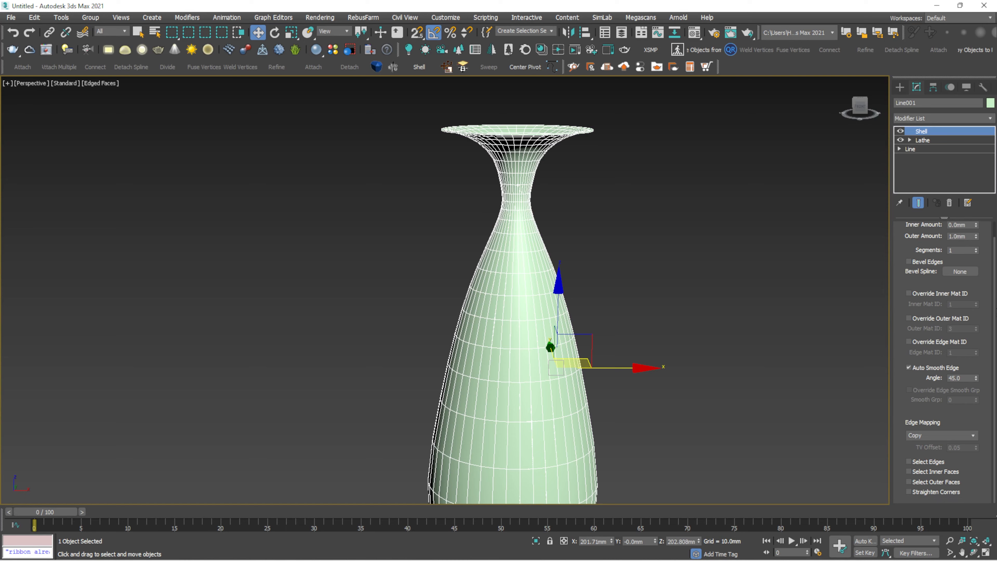
{"action": "middle_click_drag", "start_coordinate": [495, 122], "coordinate": [462, 214], "text": "alt"}
{"action": "scroll", "coordinate": [493, 154], "scroll_direction": "up", "scroll_amount": 5}
{"action": "scroll", "coordinate": [462, 214], "scroll_direction": "up", "scroll_amount": 3}
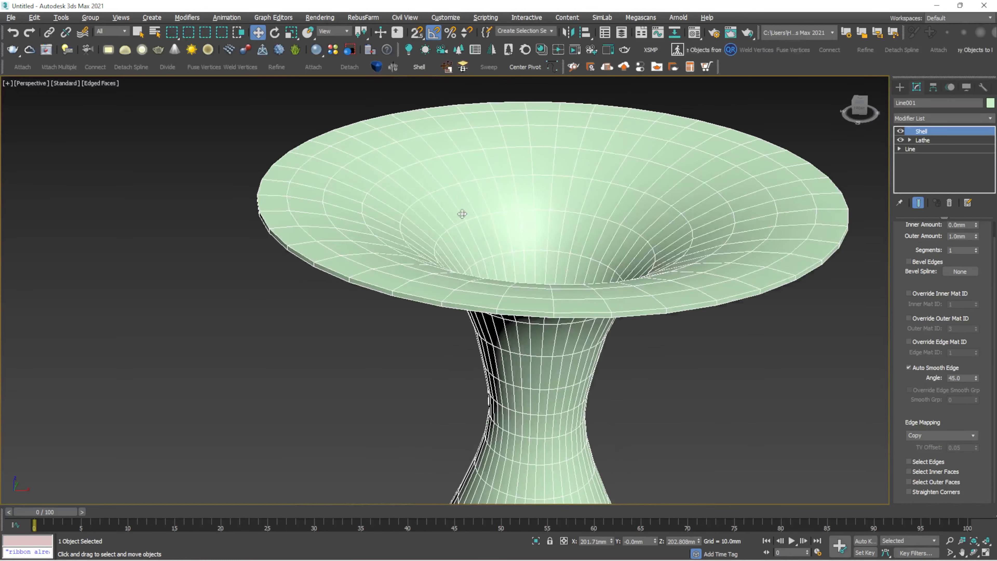
{"action": "left_click", "coordinate": [729, 108]}
{"action": "left_click", "coordinate": [781, 180]}
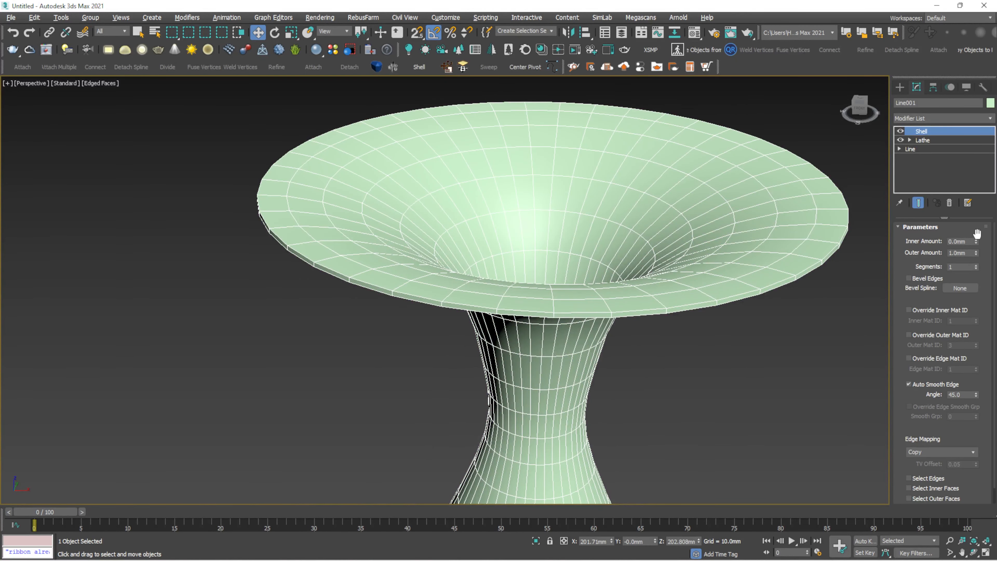
- Test the Inner and Outer Amount spinners, then revert to 0.0mm inner and 1.0mm outer
{"action": "left_click_drag", "start_coordinate": [976, 241], "coordinate": [270, 18]}
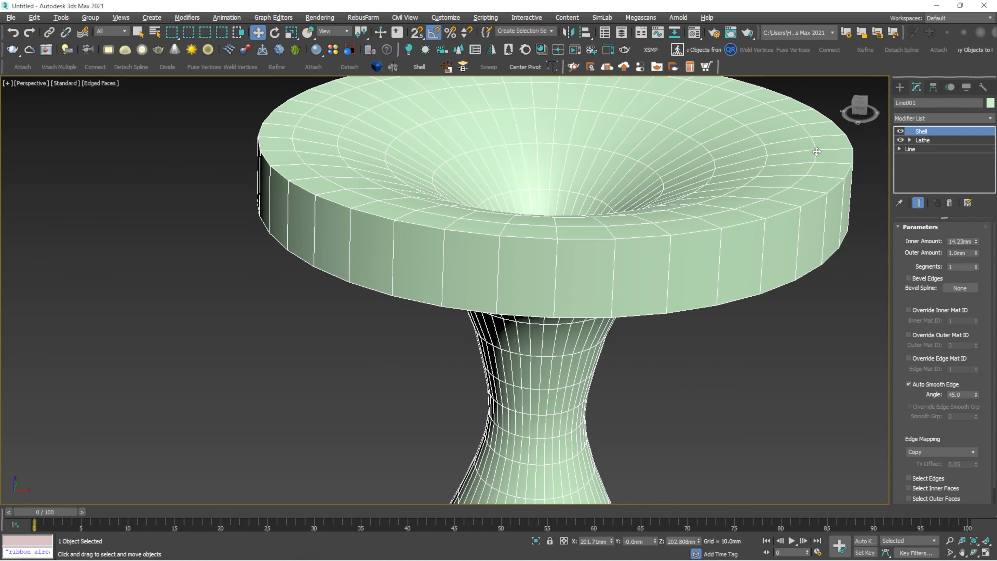
{"action": "key", "text": "ctrl+z"}
{"action": "left_click_drag", "start_coordinate": [975, 252], "coordinate": [772, 249]}
{"action": "key", "text": "ctrl+z"}
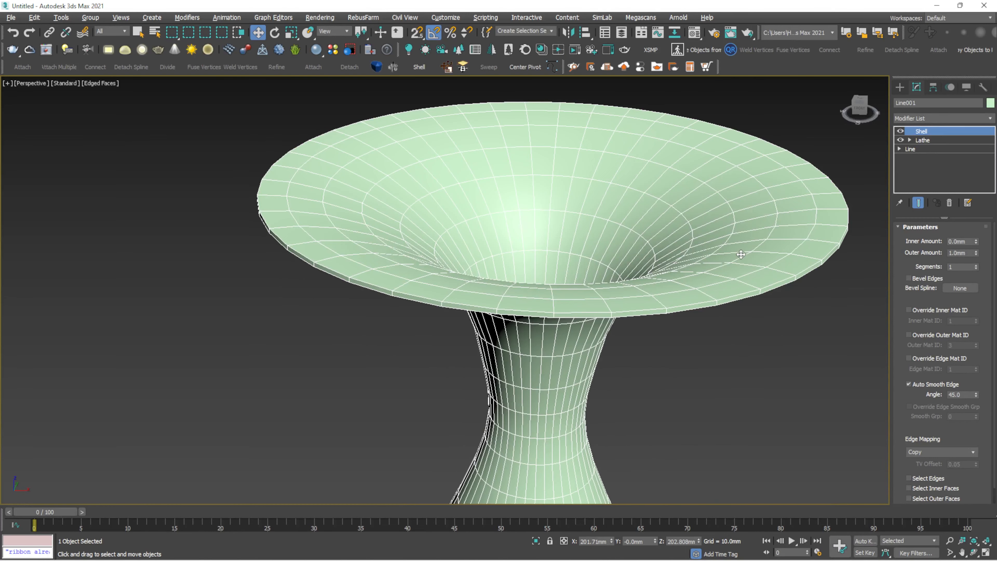
- Enable Straighten Corners, try the outer and inner face selections, and leave Select Edges on
{"action": "scroll", "coordinate": [681, 254], "scroll_direction": "down", "scroll_amount": 3}
{"action": "middle_click_drag", "start_coordinate": [681, 254], "coordinate": [672, 223], "text": "alt"}
{"action": "middle_click_drag", "start_coordinate": [724, 330], "coordinate": [739, 356], "text": "alt"}
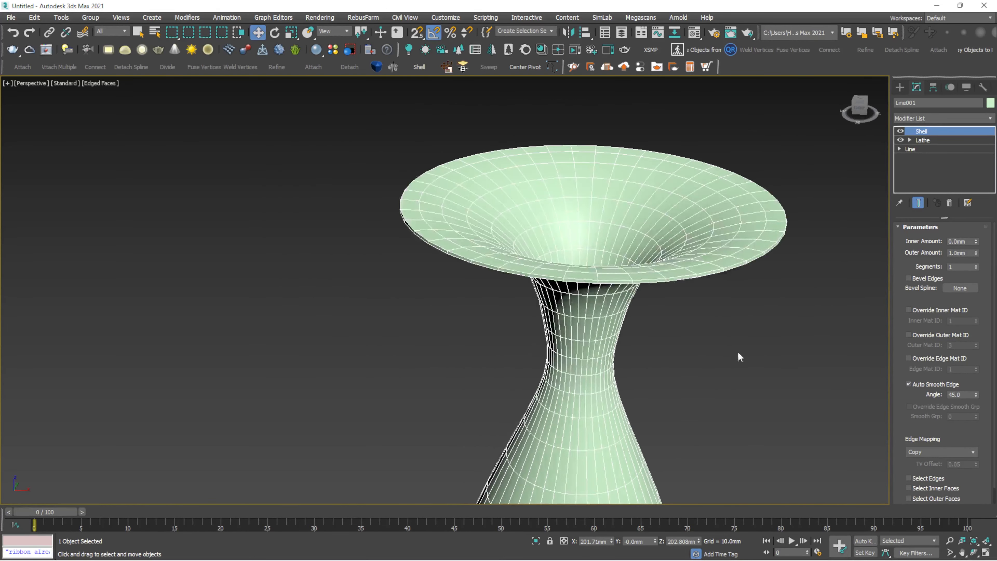
{"action": "scroll", "coordinate": [994, 383], "scroll_direction": "down", "scroll_amount": 1}
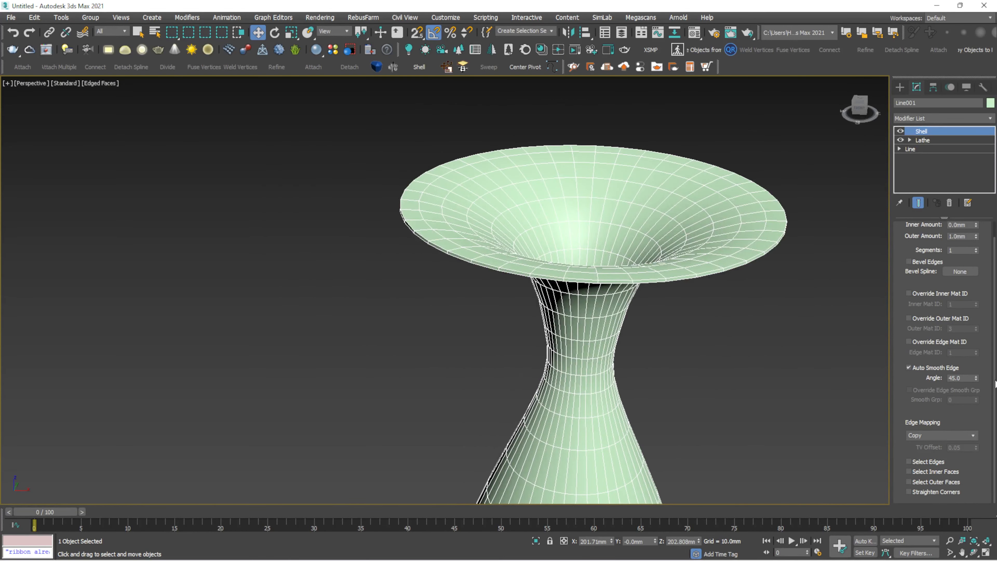
{"action": "left_click", "coordinate": [908, 492]}
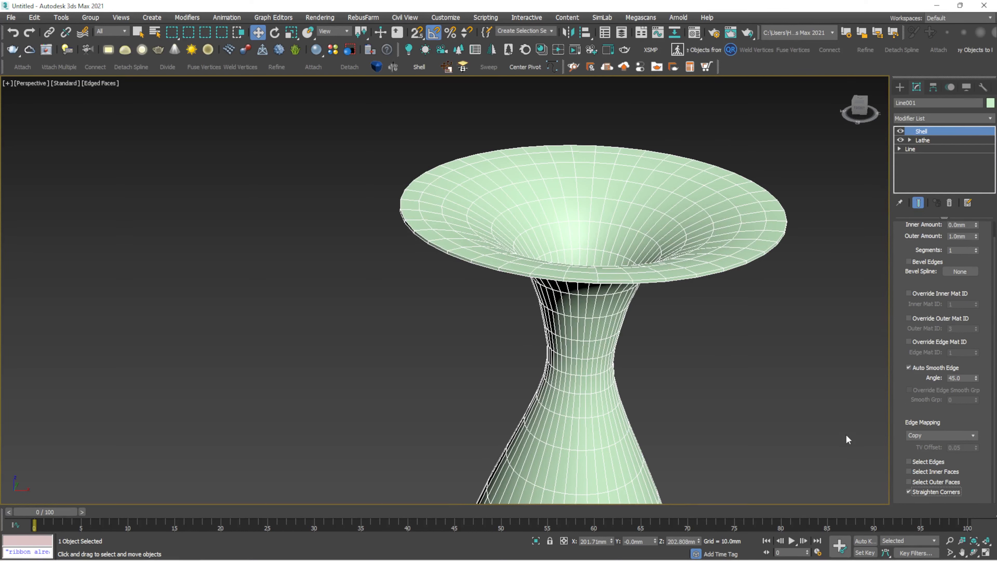
{"action": "left_click", "coordinate": [909, 482]}
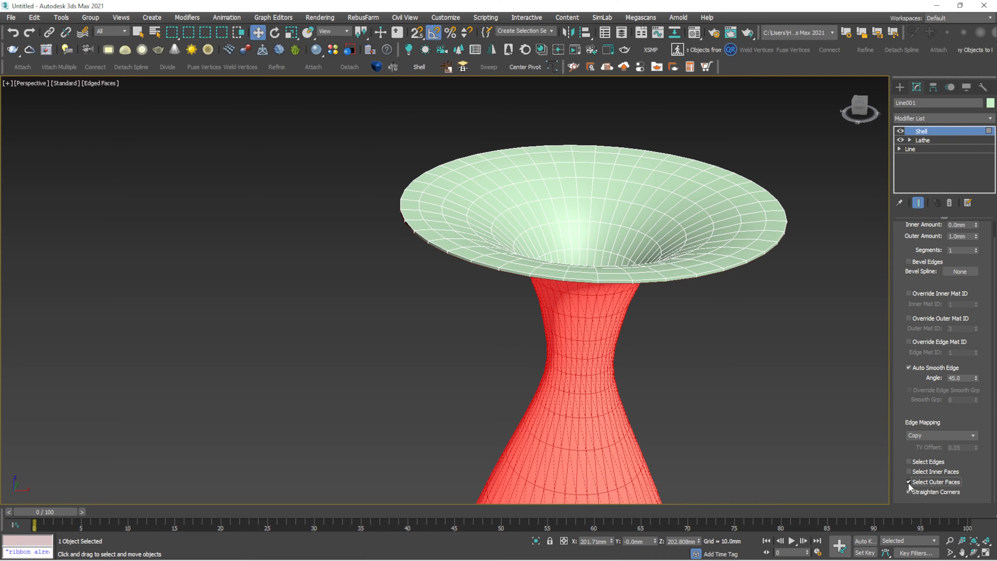
{"action": "left_click", "coordinate": [908, 482]}
{"action": "left_click", "coordinate": [907, 472]}
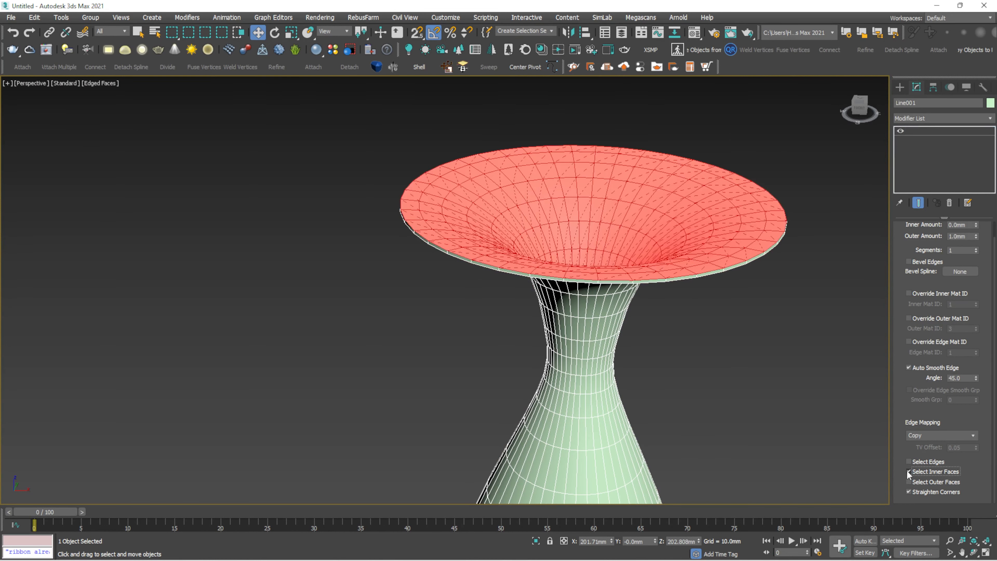
{"action": "left_click", "coordinate": [908, 471]}
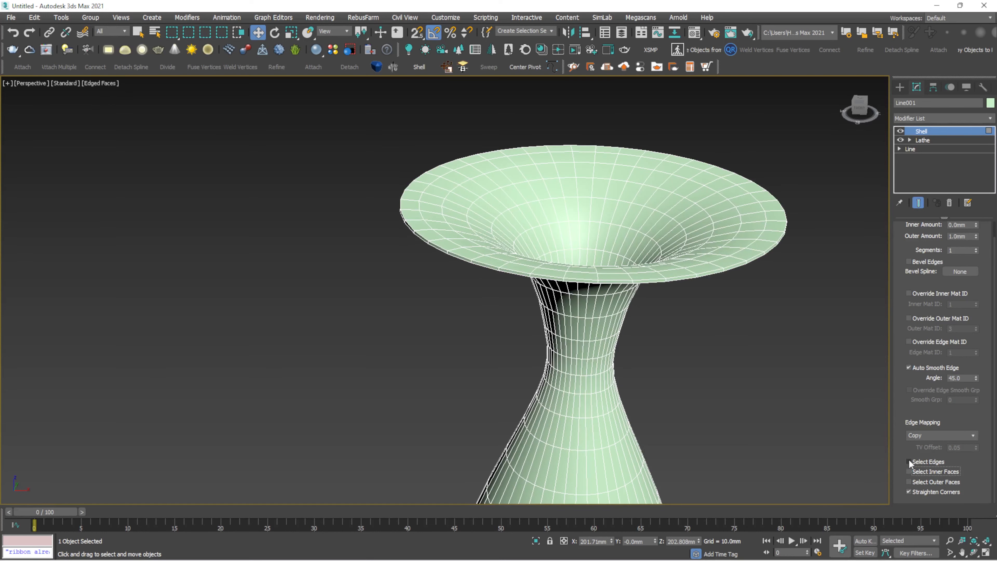
{"action": "left_click", "coordinate": [908, 462]}
{"action": "scroll", "coordinate": [758, 340], "scroll_direction": "up", "scroll_amount": 5}
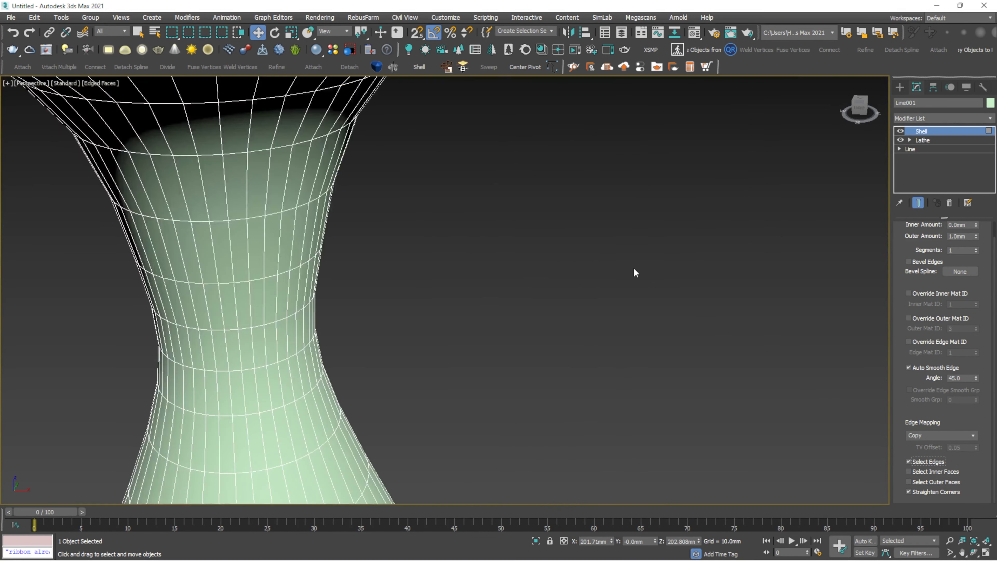
{"action": "scroll", "coordinate": [632, 270], "scroll_direction": "down", "scroll_amount": 7}
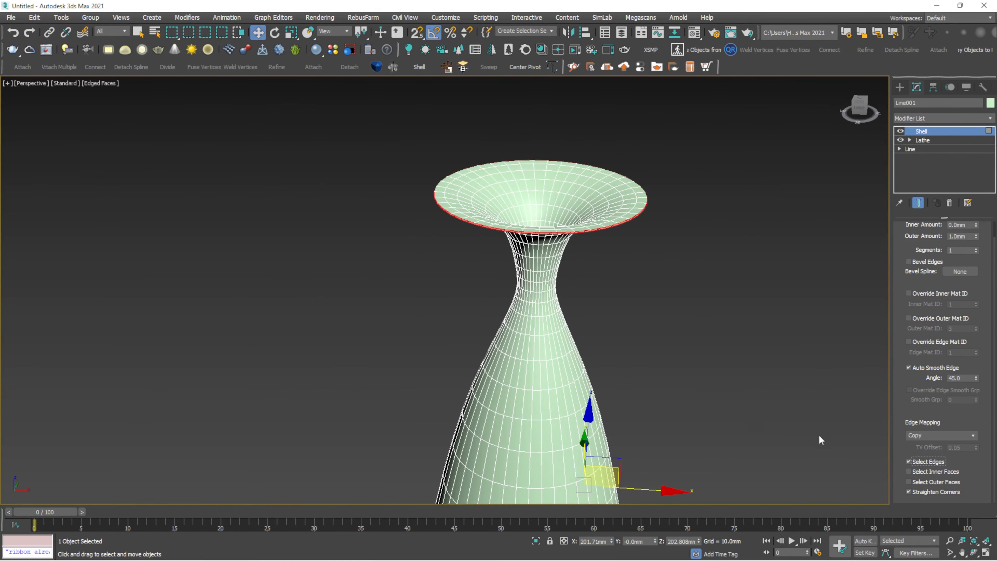
- Toggle the Shell's edge, inner-face and outer-face selection options, ending with all of them off
{"action": "left_click", "coordinate": [908, 463]}
{"action": "left_click", "coordinate": [907, 463]}
{"action": "left_click", "coordinate": [908, 473]}
{"action": "left_click", "coordinate": [908, 473]}
{"action": "left_click", "coordinate": [907, 480]}
{"action": "left_click", "coordinate": [908, 481]}
{"action": "left_click", "coordinate": [908, 462]}
- Select the vase and delete it from the scene
{"action": "left_click", "coordinate": [687, 226]}
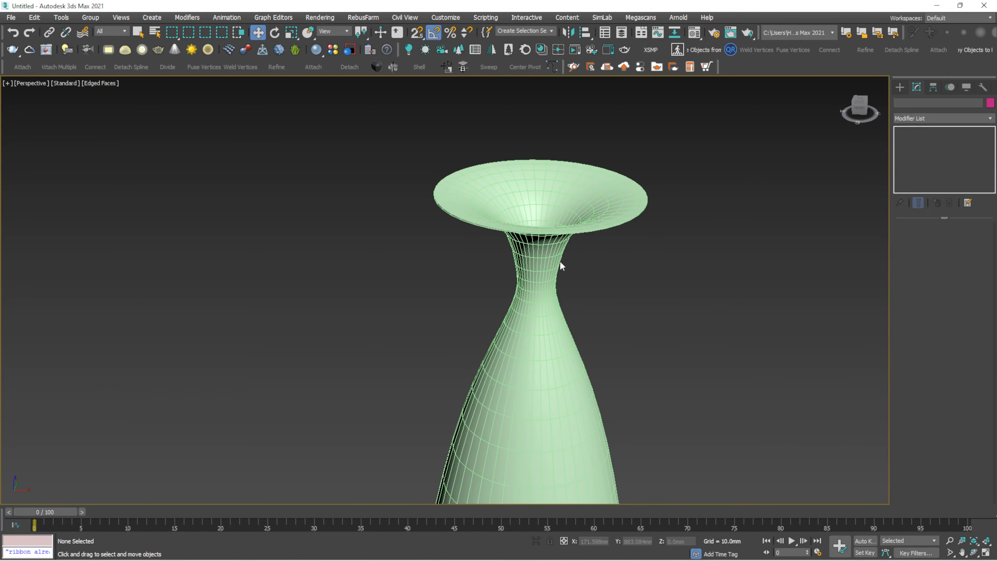
{"action": "left_click", "coordinate": [554, 260]}
{"action": "scroll", "coordinate": [553, 259], "scroll_direction": "down", "scroll_amount": 6}
{"action": "scroll", "coordinate": [554, 261], "scroll_direction": "up", "scroll_amount": 2}
{"action": "middle_click_drag", "start_coordinate": [555, 260], "coordinate": [543, 232], "text": "alt"}
{"action": "left_click", "coordinate": [647, 161]}
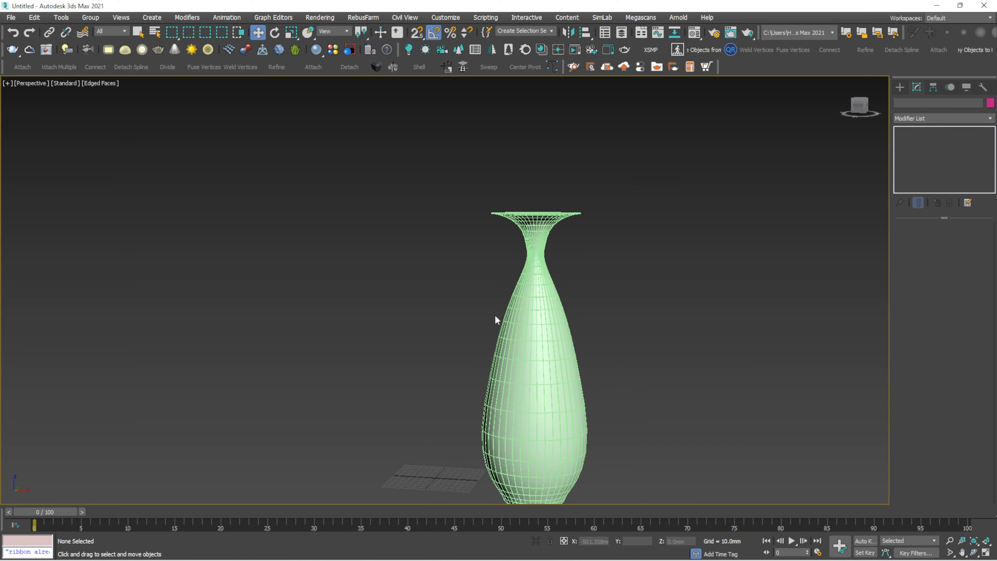
{"action": "left_click", "coordinate": [496, 320]}
{"action": "middle_click_drag", "start_coordinate": [495, 320], "coordinate": [400, 308], "text": "alt"}
{"action": "key", "text": "Delete"}
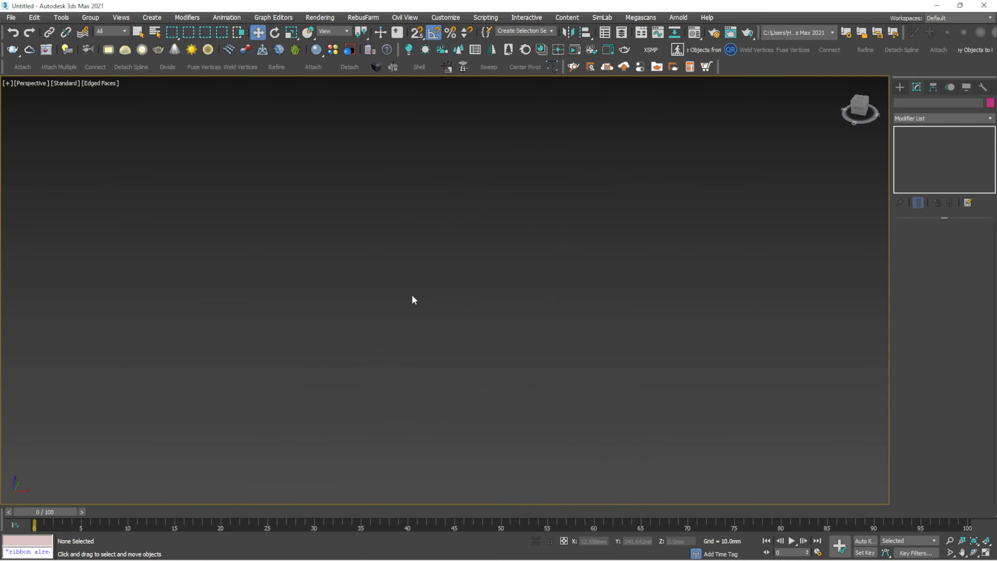